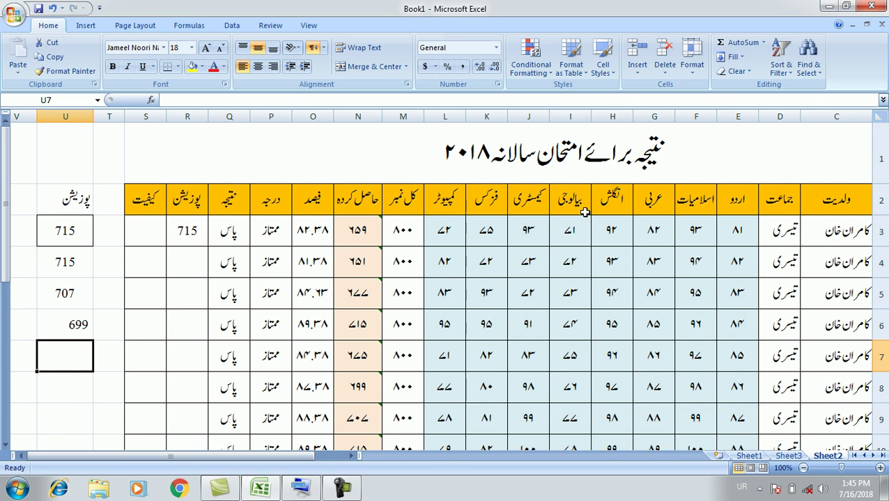
pyautogui.click(543, 73)
pyautogui.moveTo(588, 104)
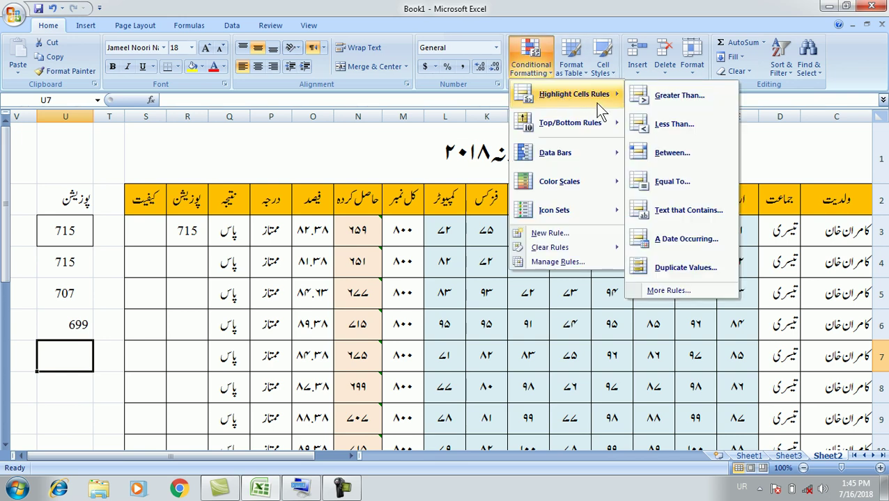
pyautogui.click(587, 9)
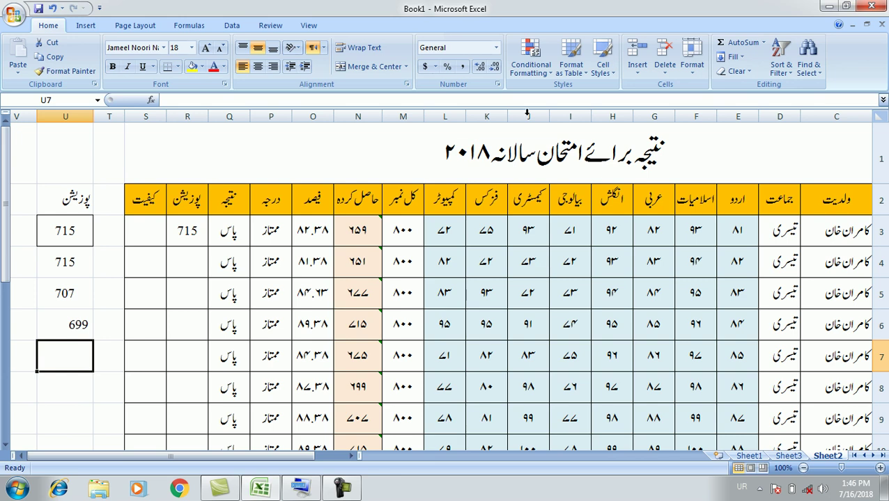
pyautogui.click(543, 71)
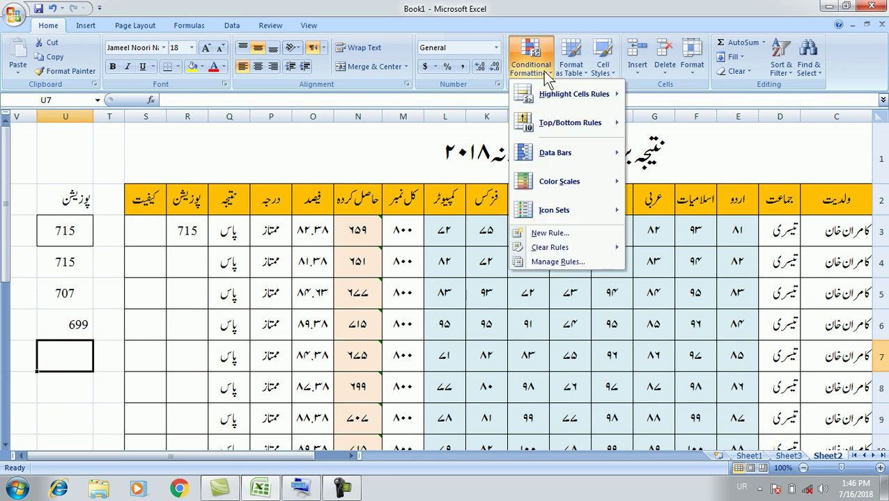
pyautogui.click(590, 8)
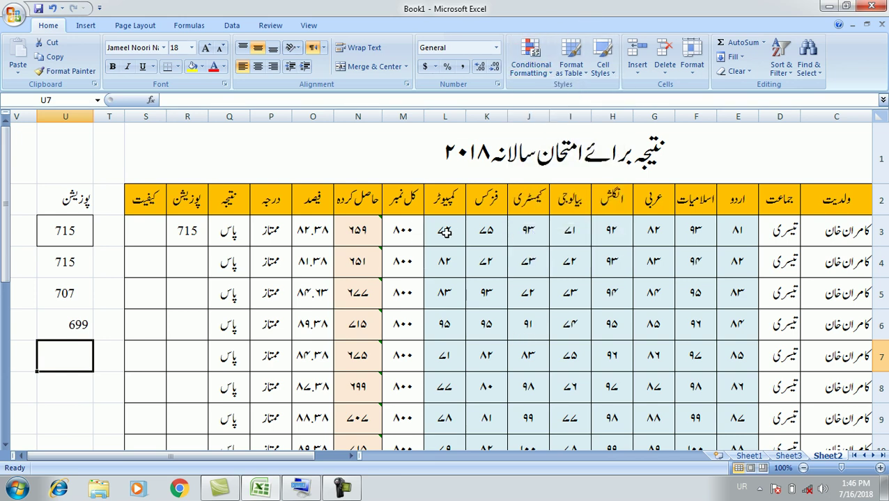
pyautogui.moveTo(445, 232); pyautogui.dragTo(734, 392)
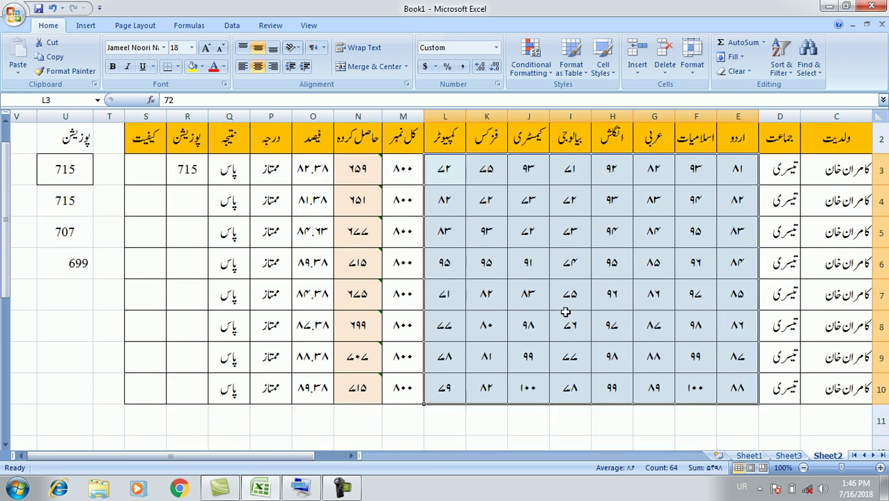
pyautogui.scroll(1, 565, 312)
pyautogui.scroll(-1, 564, 312)
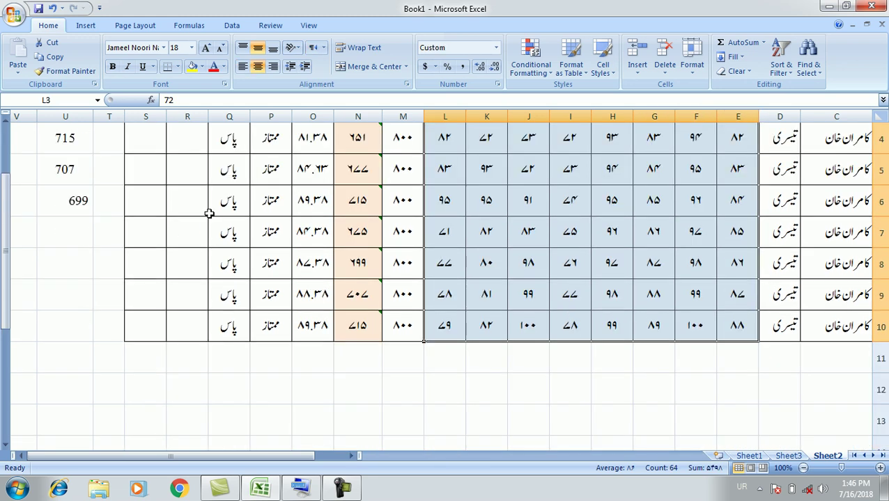
pyautogui.moveTo(6, 205); pyautogui.dragTo(6, 194)
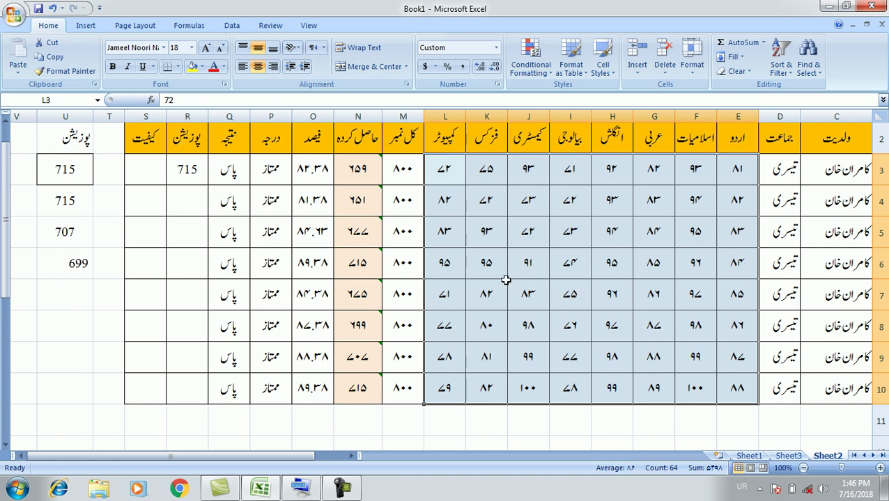
pyautogui.click(537, 422)
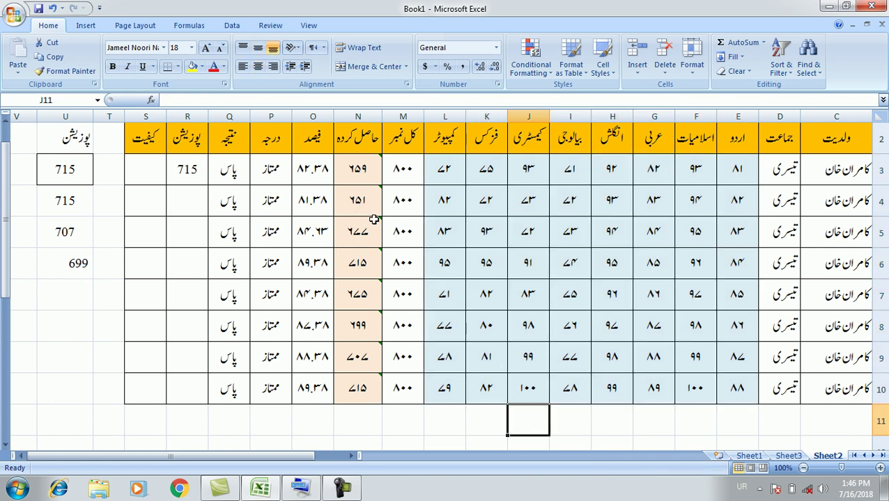
pyautogui.moveTo(358, 169); pyautogui.dragTo(357, 390)
# Step: Set up a Greater Than highlighting rule for the percentage cells O3:O10 with ۸۰ (80) as the threshold
pyautogui.moveTo(306, 167); pyautogui.dragTo(307, 395)
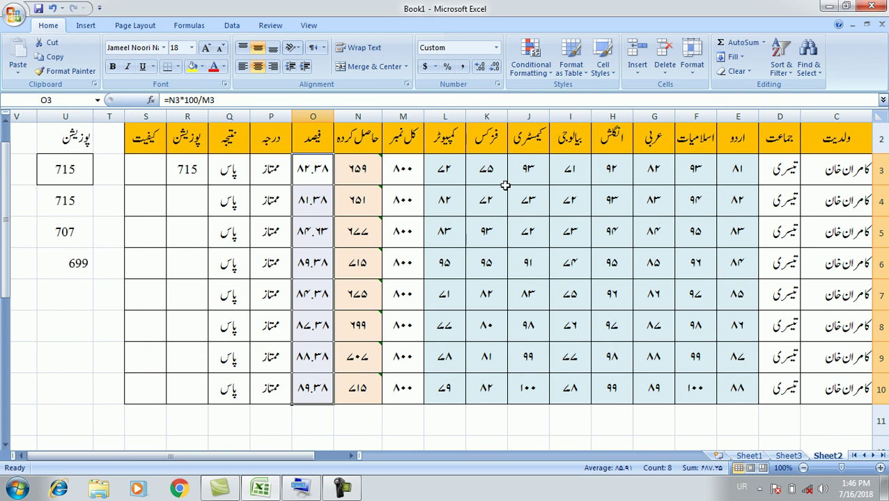
pyautogui.click(547, 75)
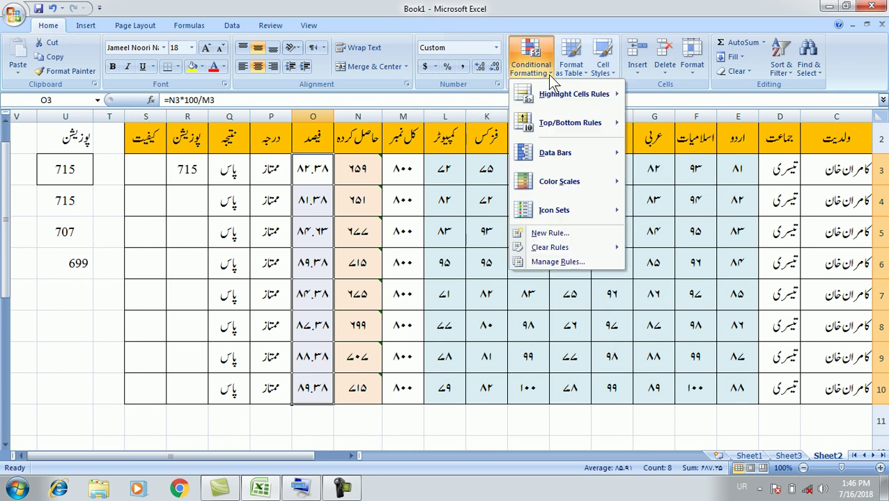
pyautogui.moveTo(589, 106)
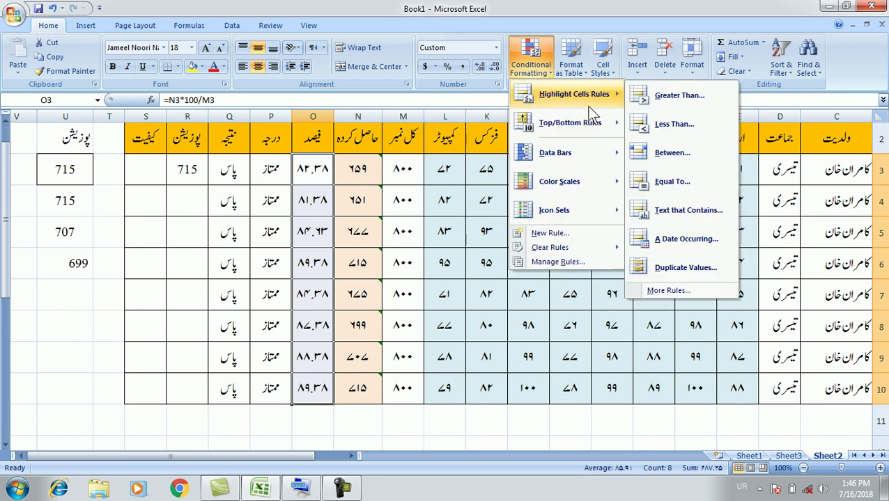
pyautogui.click(697, 103)
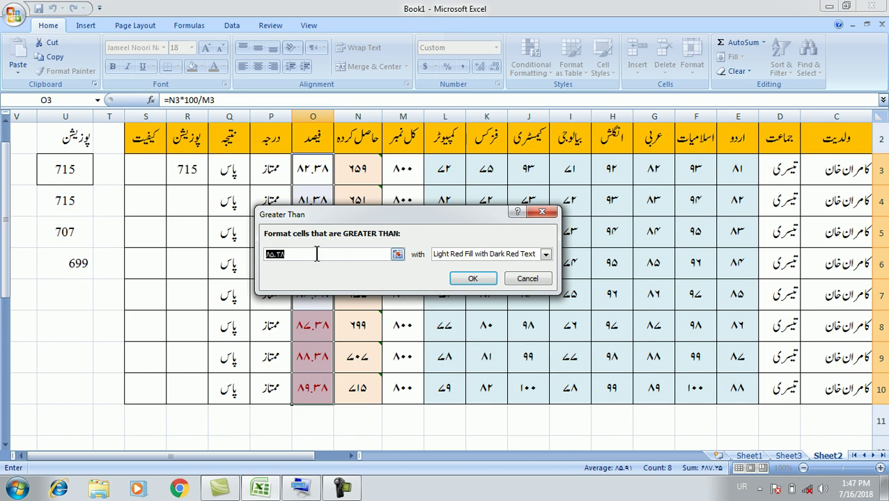
pyautogui.write('۸')
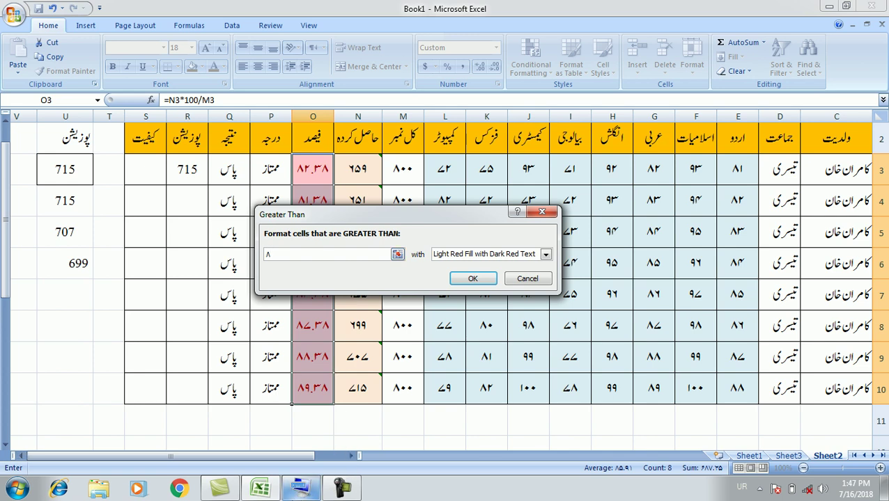
pyautogui.click(300, 488)
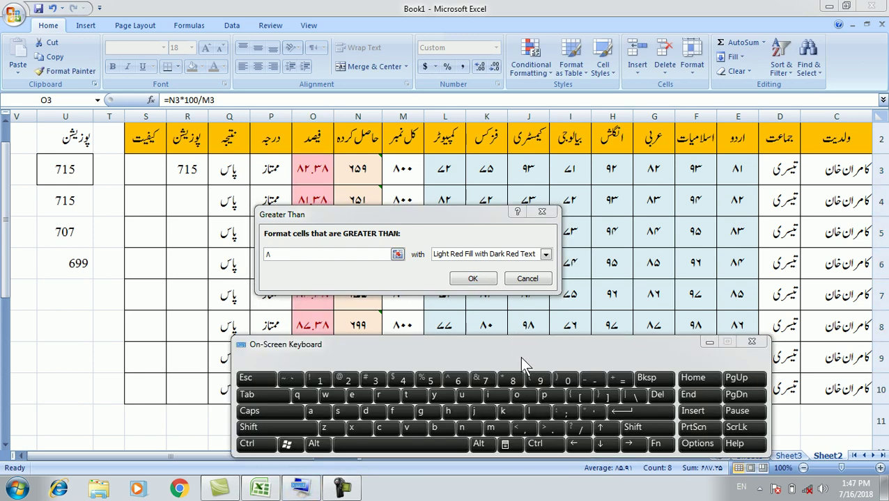
pyautogui.click(334, 257)
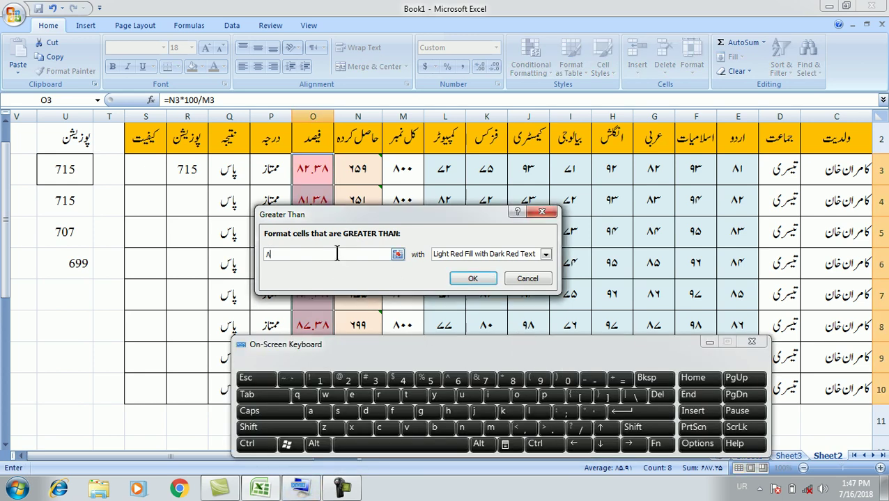
pyautogui.click(566, 380)
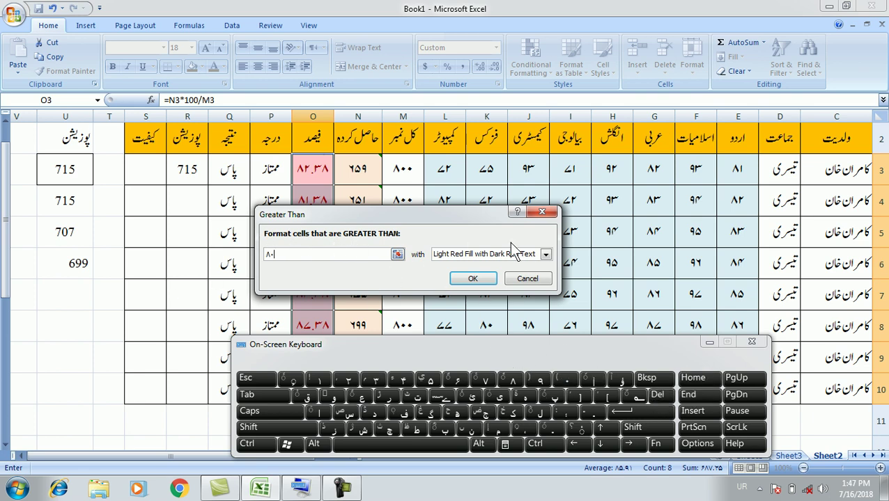
# Step: Give the Greater Than rule a custom format with light blue text and apply it to the percentage cells
pyautogui.click(545, 255)
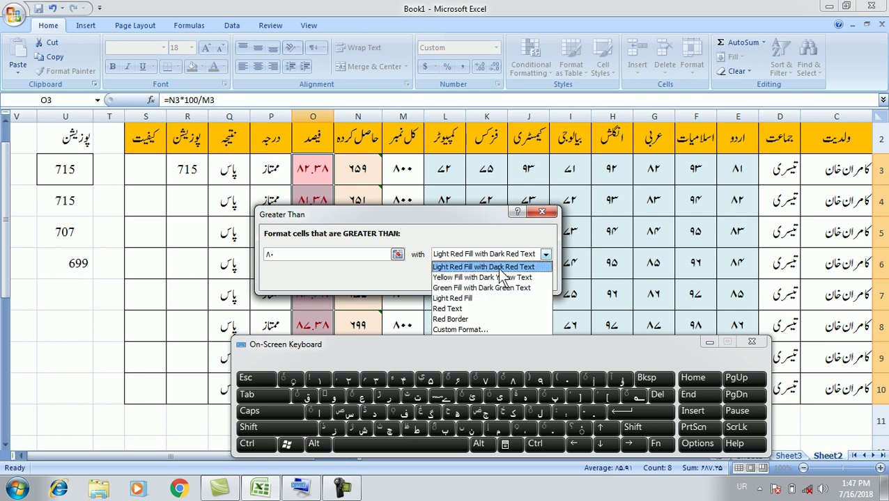
pyautogui.click(707, 342)
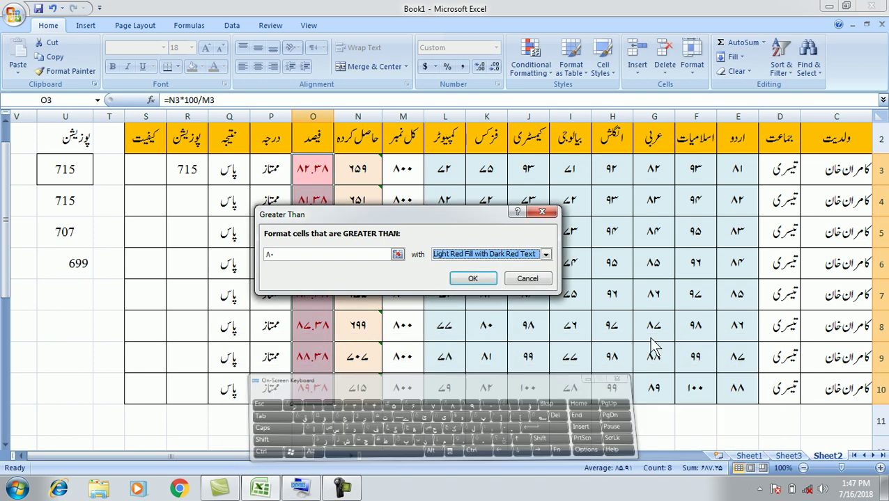
pyautogui.click(545, 255)
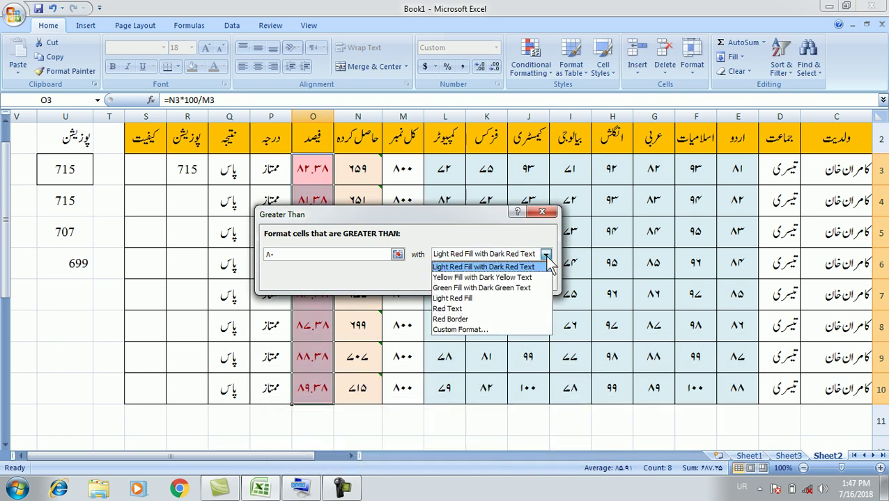
pyautogui.click(494, 329)
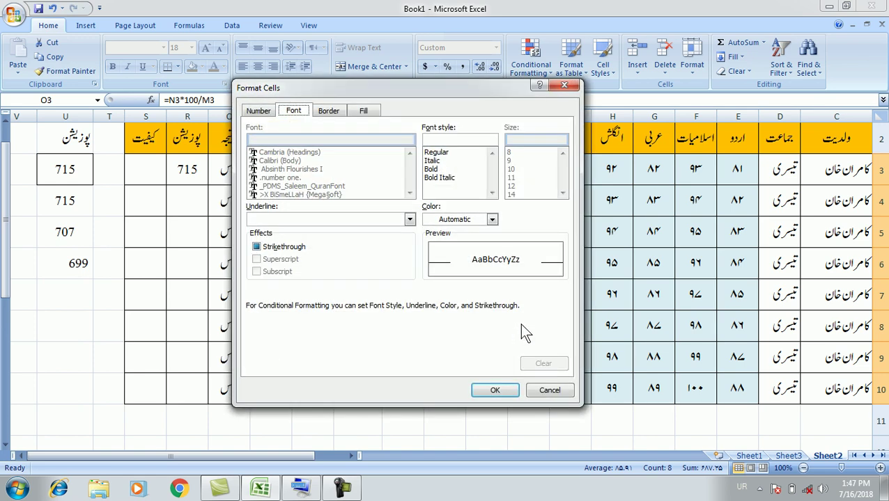
pyautogui.click(494, 219)
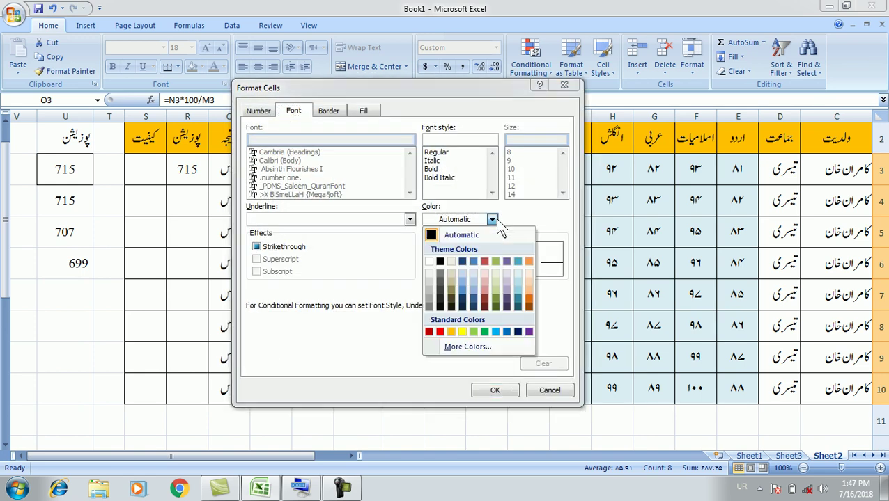
pyautogui.click(495, 332)
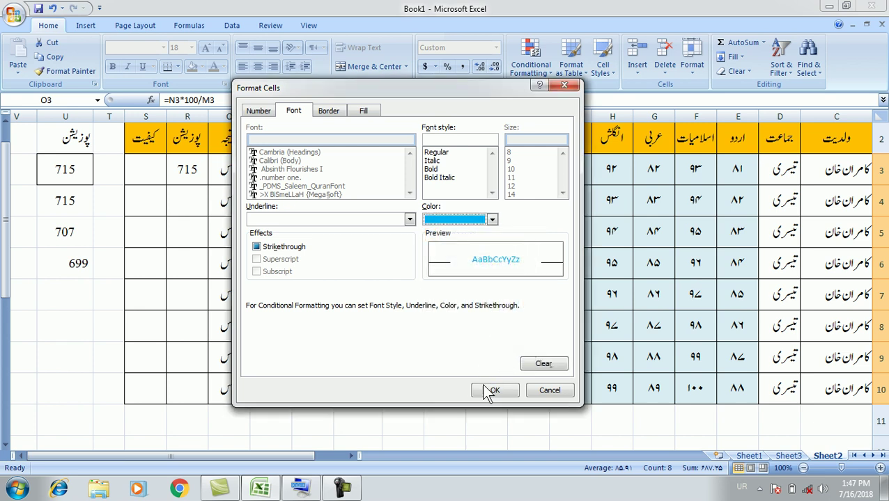
pyautogui.click(491, 390)
pyautogui.click(472, 279)
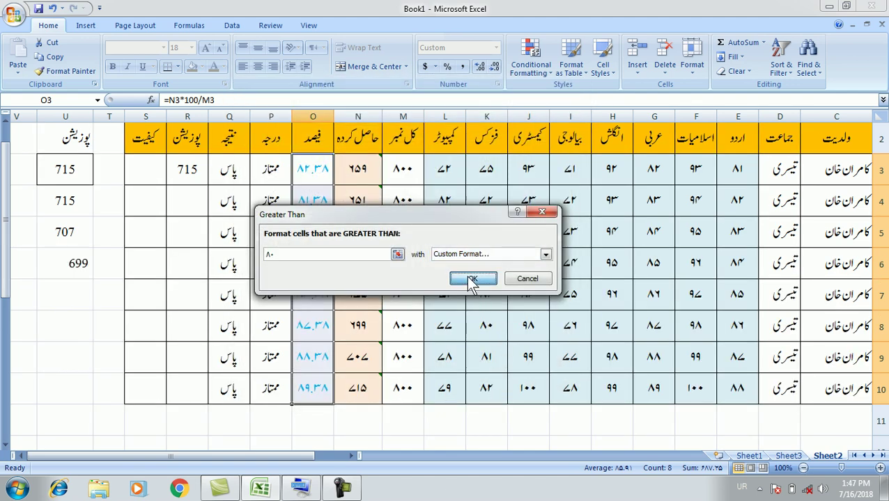
pyautogui.click(323, 418)
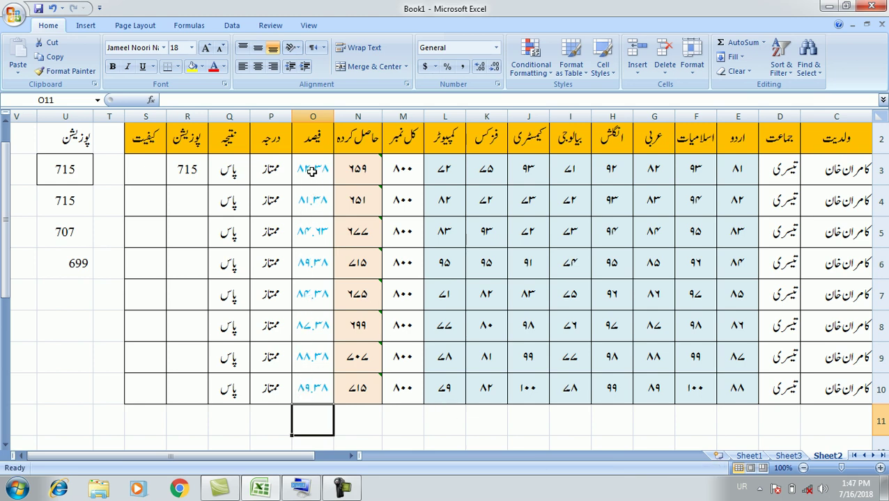
pyautogui.click(313, 391)
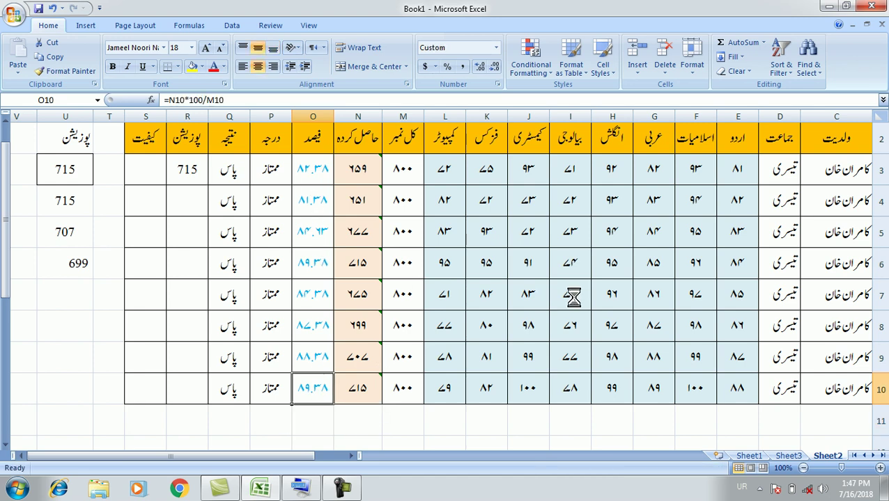
# Step: Select the percentage cells O3:O10 again and start a new Greater Than highlighting rule with the threshold ۸۰ (80)
pyautogui.click(315, 173)
pyautogui.hotkey('ctrl', 'shift', 'Down')
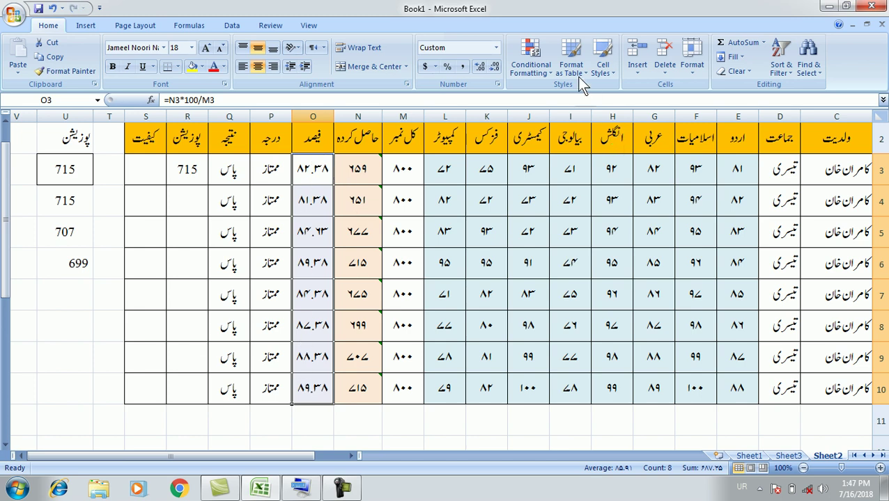
pyautogui.click(546, 72)
pyautogui.moveTo(578, 96)
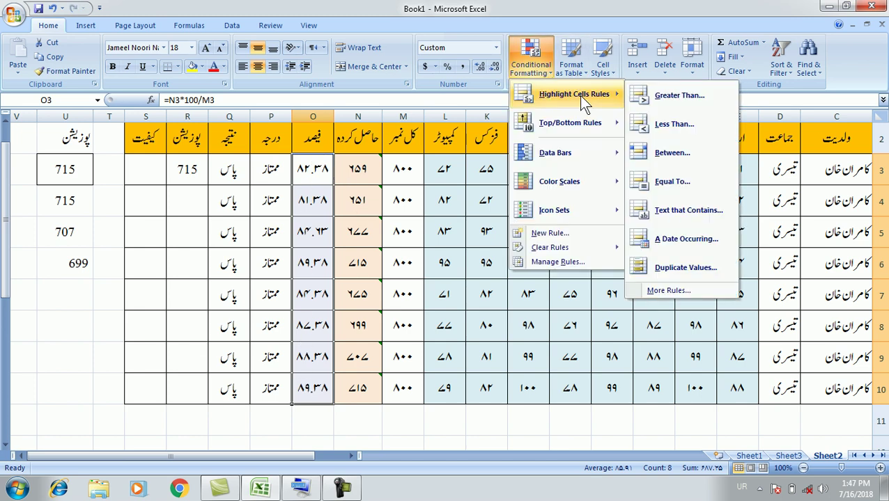
pyautogui.click(699, 96)
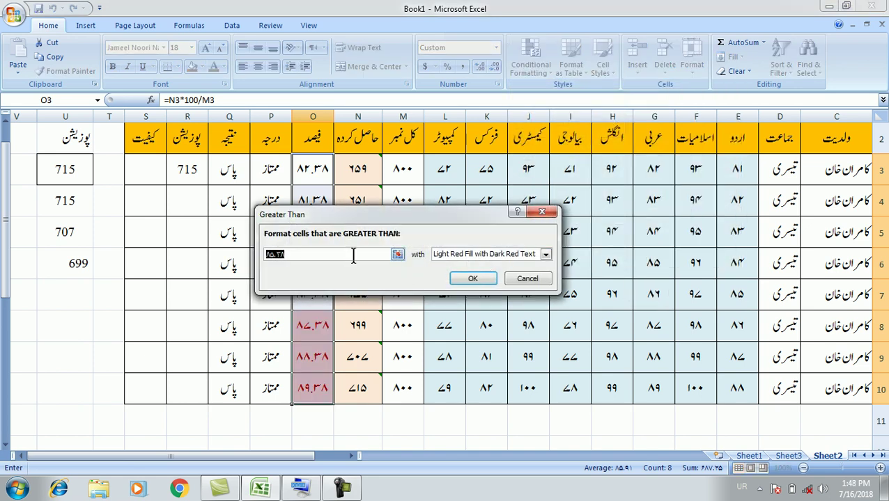
pyautogui.click(300, 488)
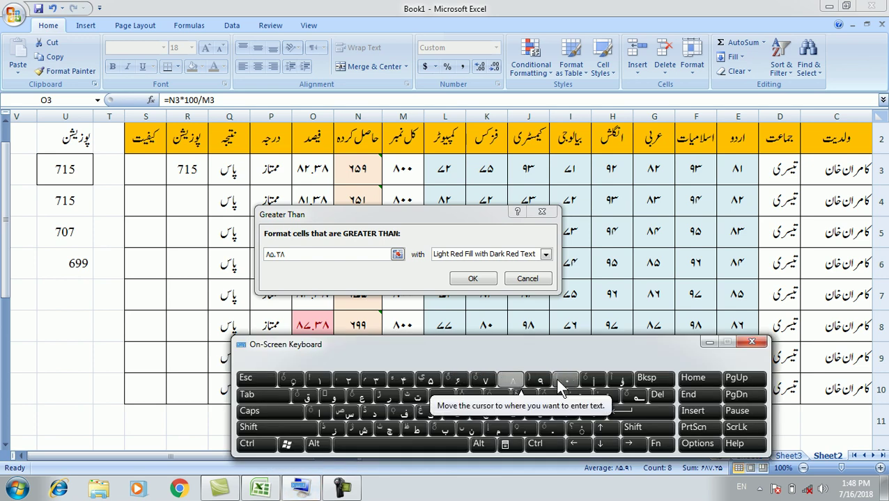
pyautogui.click(340, 258)
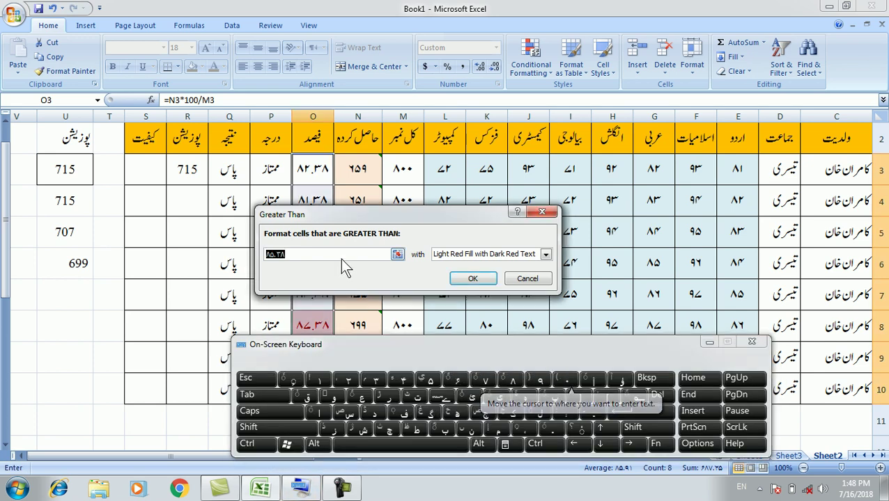
pyautogui.click(512, 382)
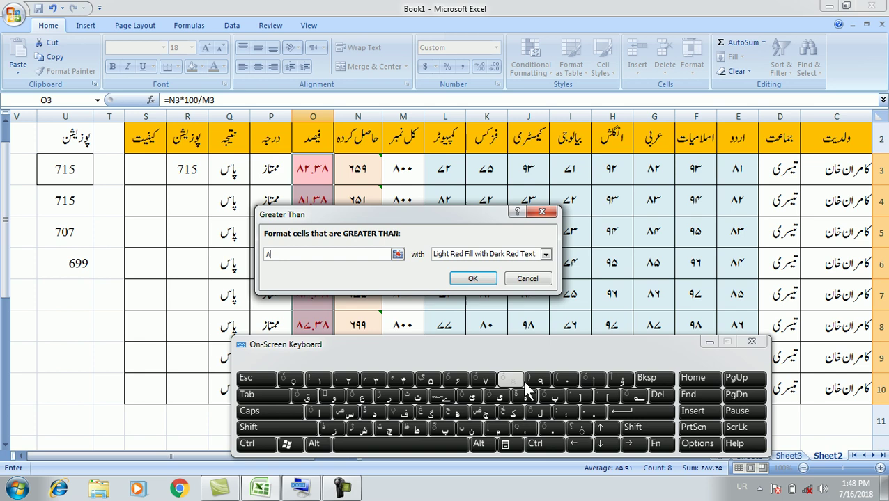
pyautogui.click(565, 378)
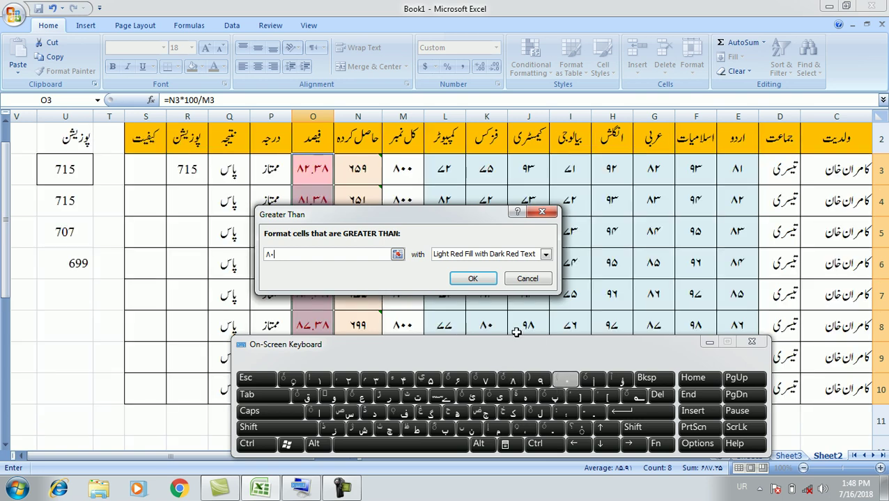
# Step: Give the Greater Than rule a custom format with a light blue fill and apply it to the percentage cells
pyautogui.click(497, 253)
pyautogui.click(473, 329)
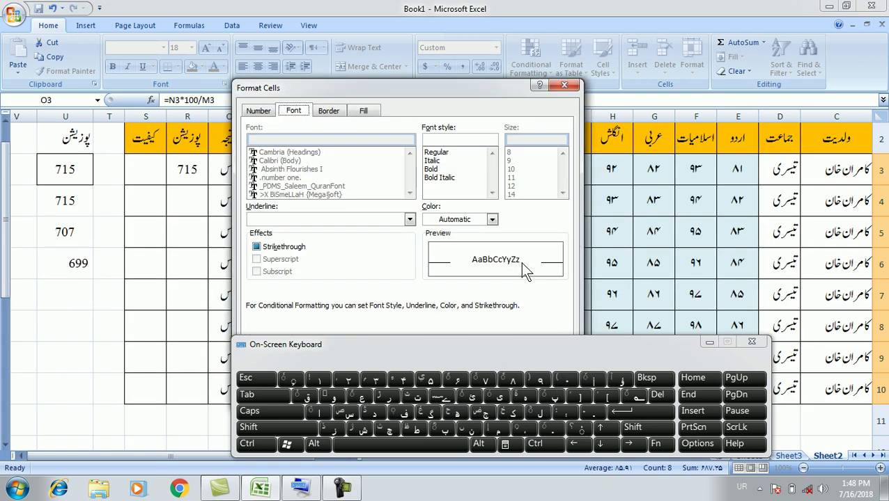
pyautogui.click(363, 110)
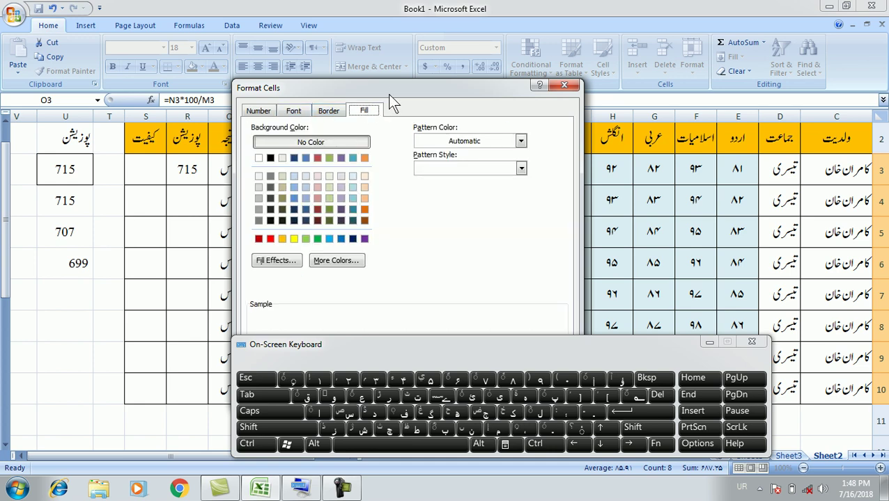
pyautogui.moveTo(390, 96); pyautogui.dragTo(610, 69)
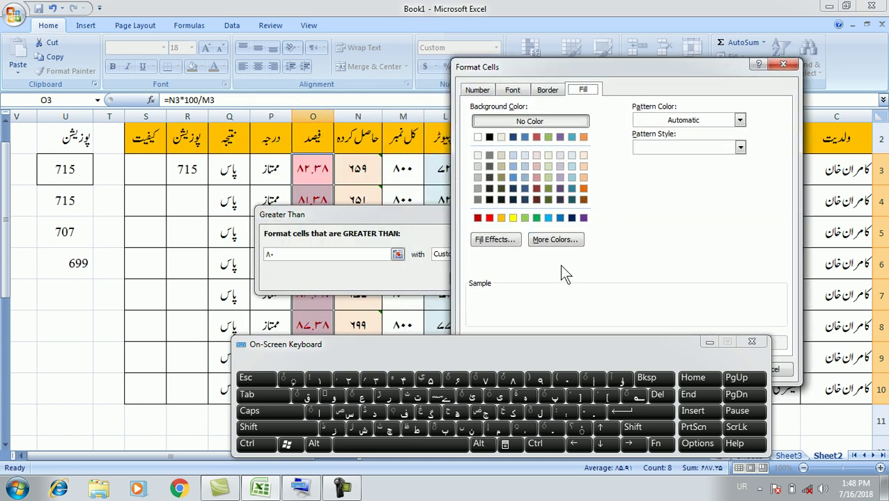
pyautogui.click(549, 218)
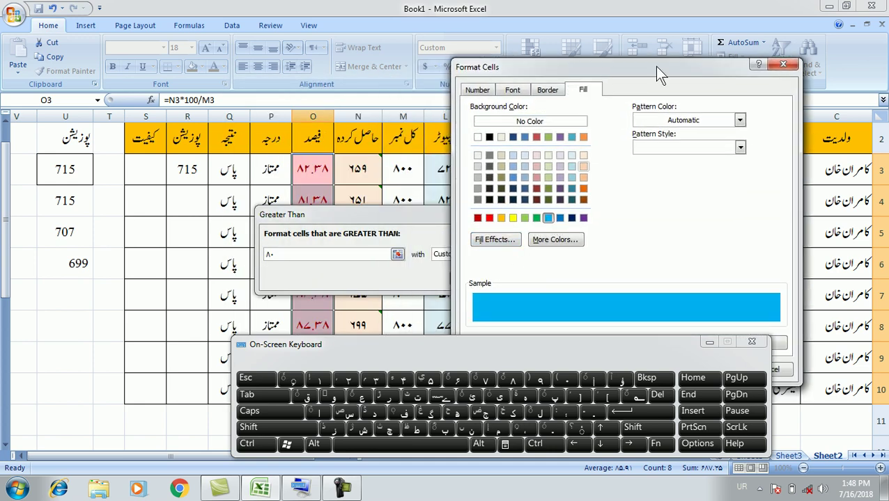
pyautogui.moveTo(654, 66); pyautogui.dragTo(521, 17)
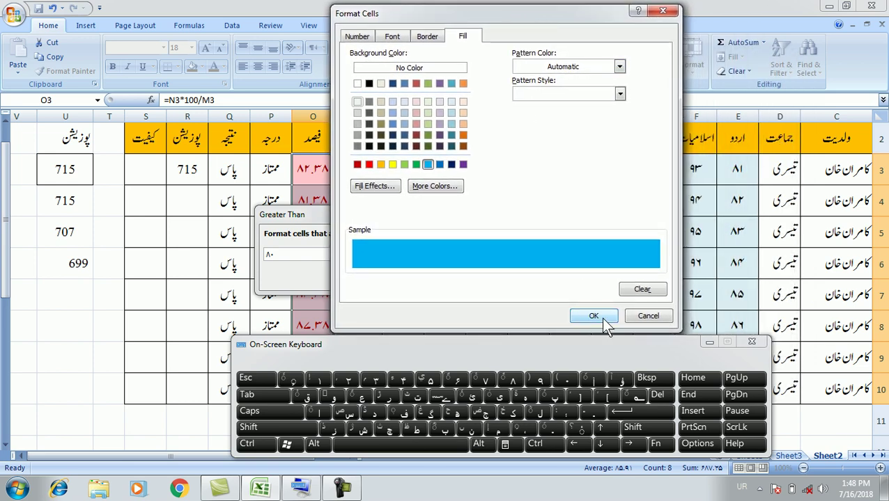
pyautogui.click(600, 319)
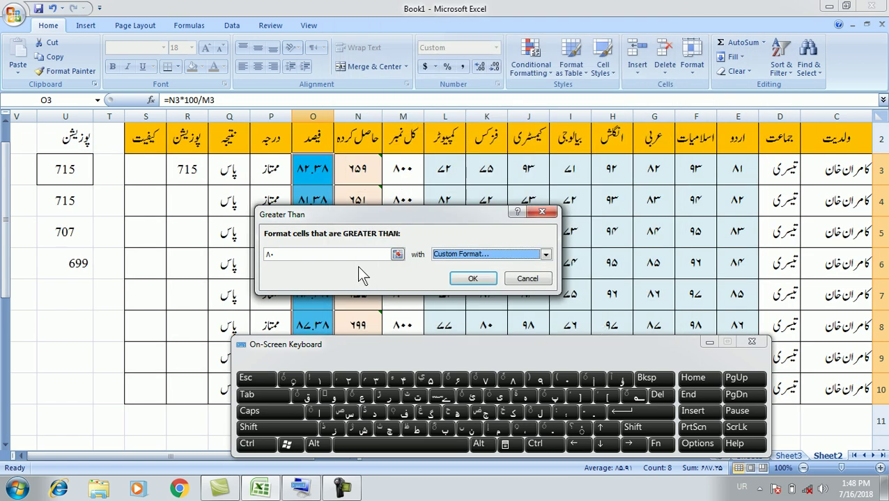
pyautogui.click(477, 282)
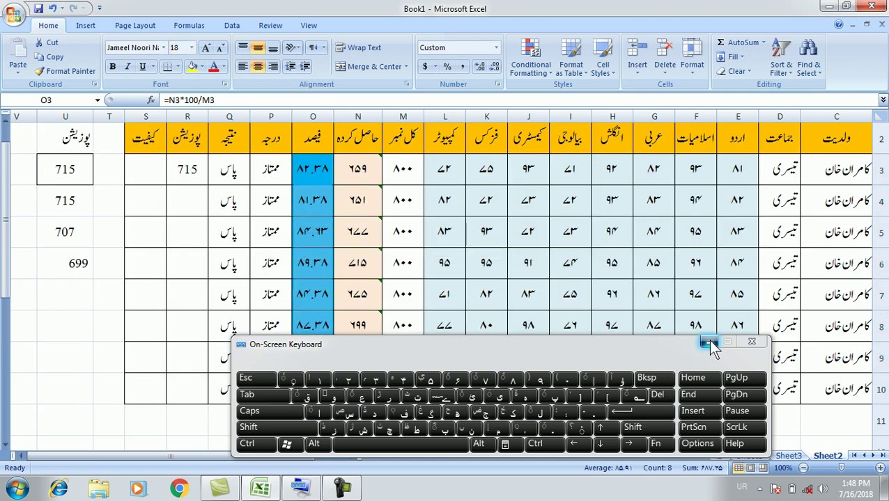
pyautogui.click(707, 341)
pyautogui.click(111, 264)
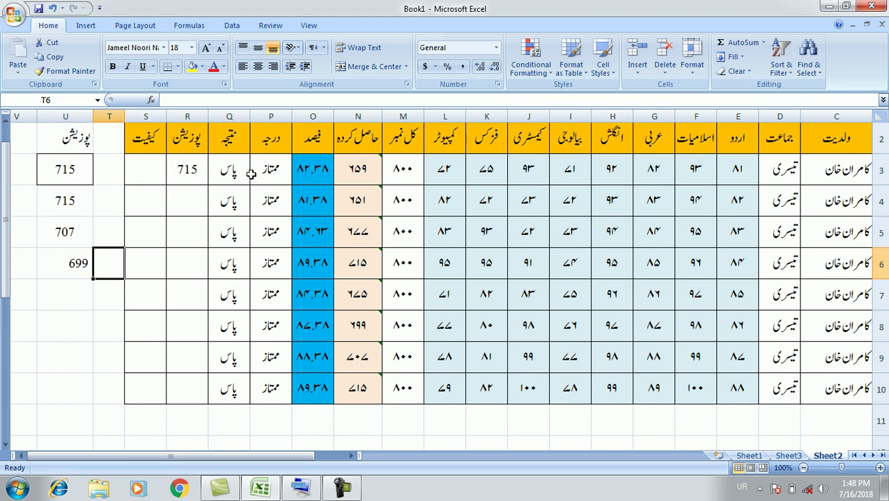
pyautogui.moveTo(264, 172); pyautogui.dragTo(230, 385)
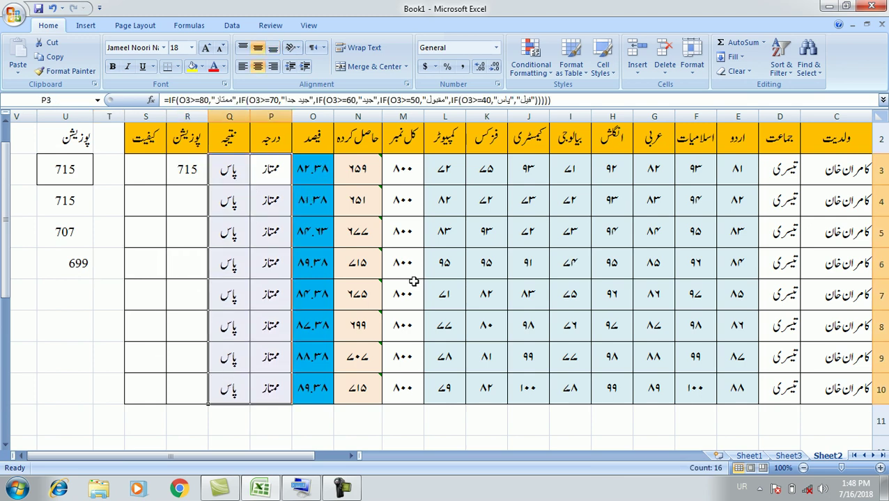
# Step: Change the Urdu mark in E5 to ۳۵ (35) and the Islamiyat mark in F6 to ۱۶ (16)
pyautogui.click(722, 232)
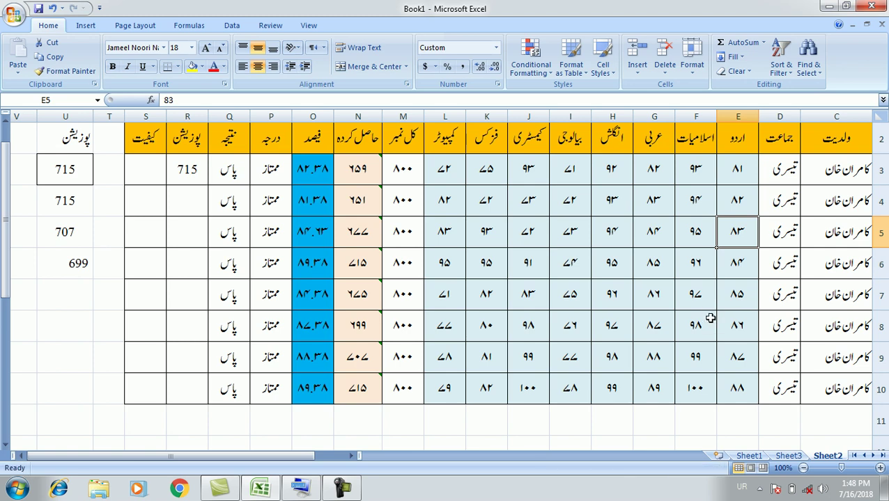
pyautogui.write('۳۵')
pyautogui.press('Tab')
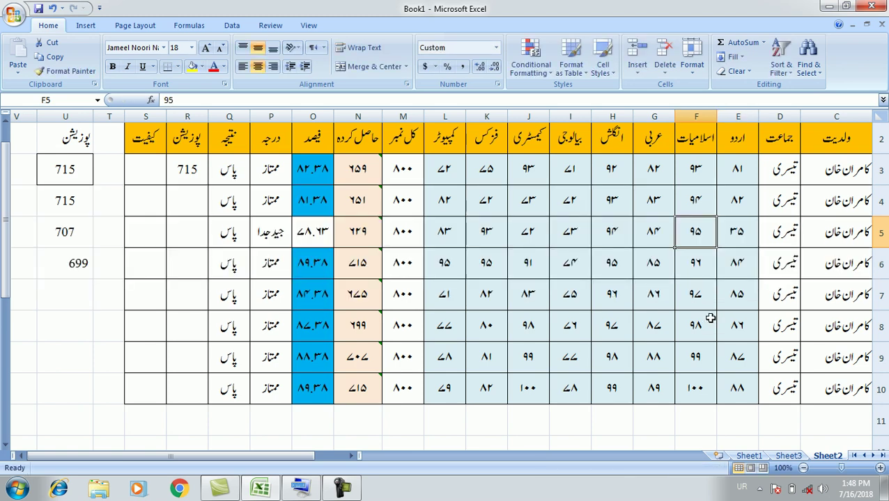
pyautogui.press('Down')
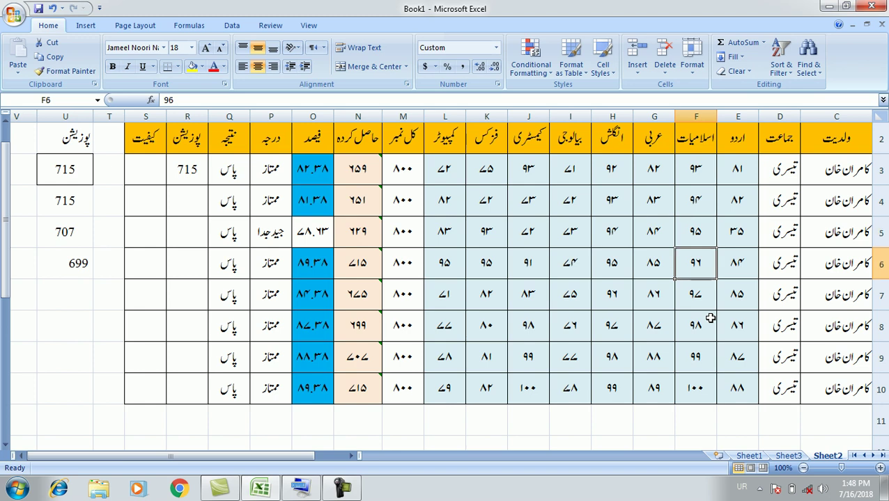
pyautogui.write('۱۶')
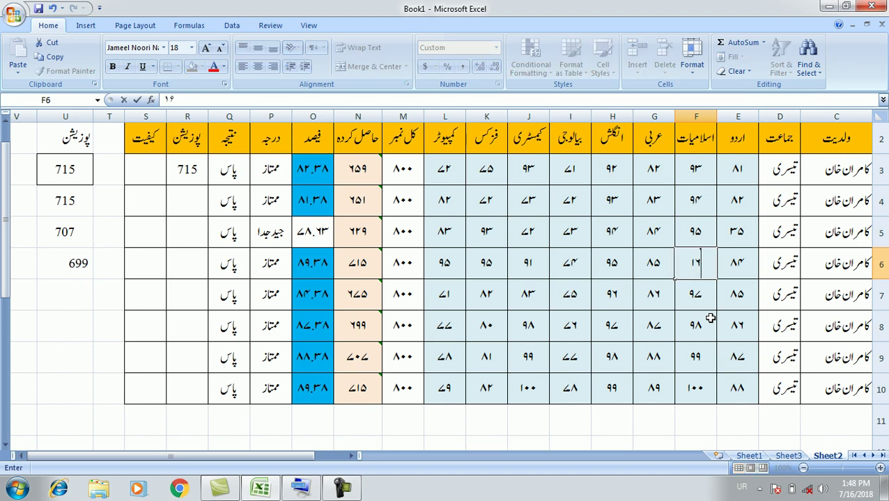
pyautogui.press('Tab')
# Step: Change the Arabic mark in G7 to ۳۸ (38)
pyautogui.press('Down')
pyautogui.write('۷۳۲')
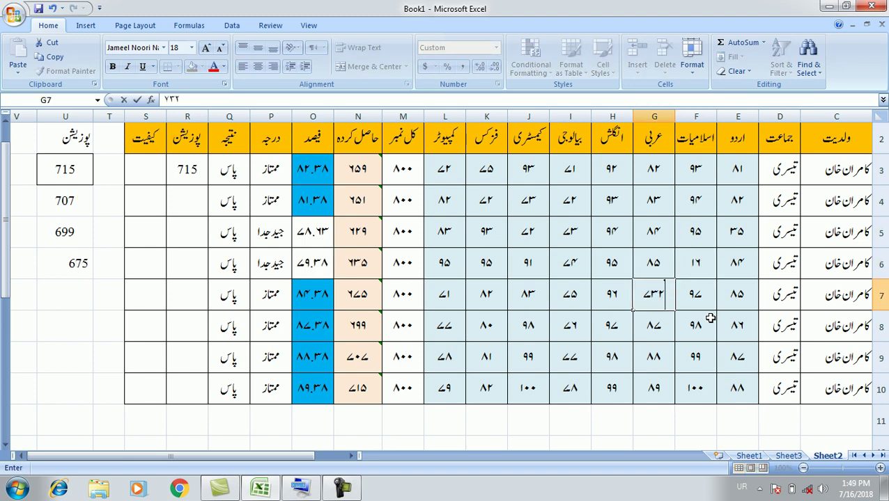
pyautogui.press('BackSpace')
pyautogui.press('BackSpace')
pyautogui.press('BackSpace')
pyautogui.write('۳')
pyautogui.press('Tab')
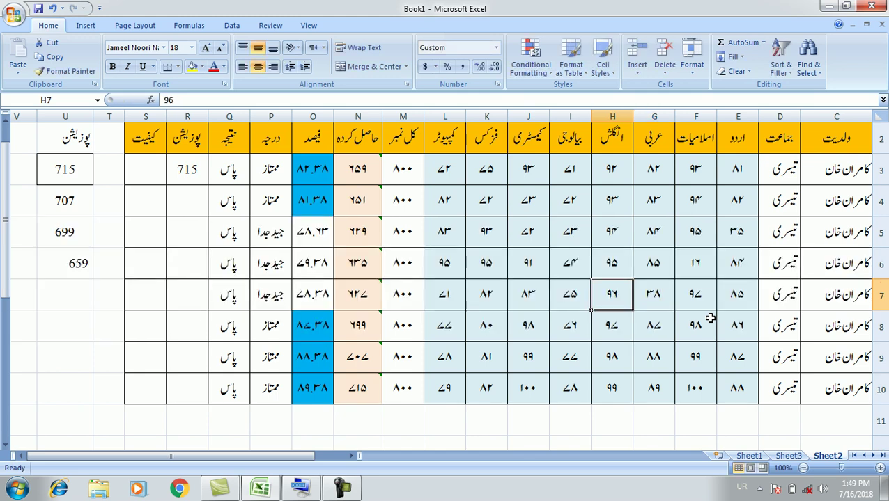
# Step: Change the English mark in H8 to ۷۲ (72)
pyautogui.press('Down')
pyautogui.write('72')
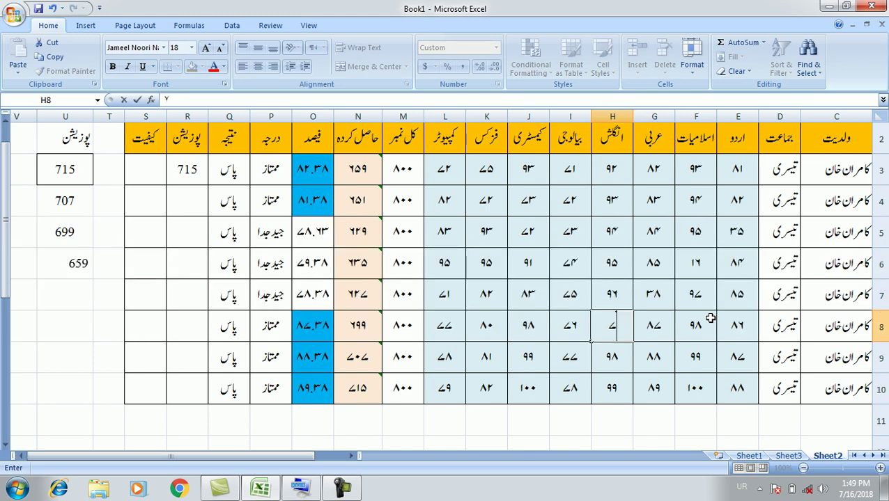
pyautogui.press('Down')
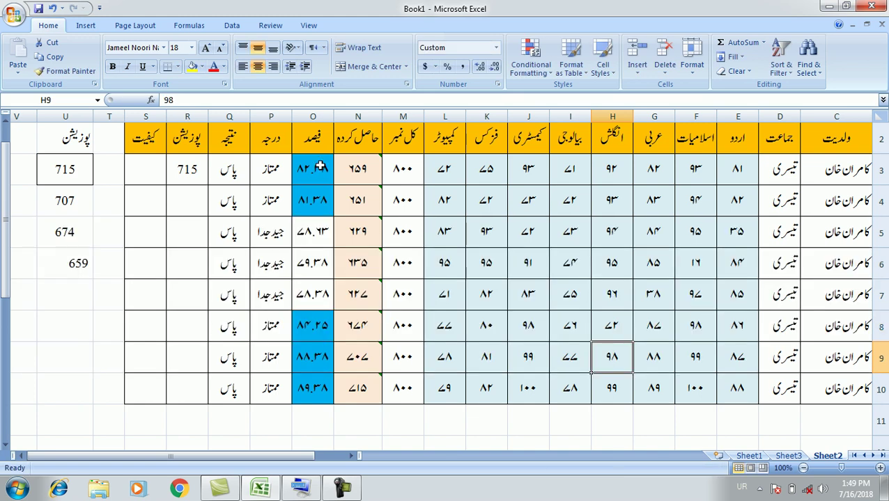
# Step: Start another Greater Than highlighting rule for the percentage cells O3:O10 with ۶۰ (60) as the threshold
pyautogui.moveTo(319, 169); pyautogui.dragTo(314, 388)
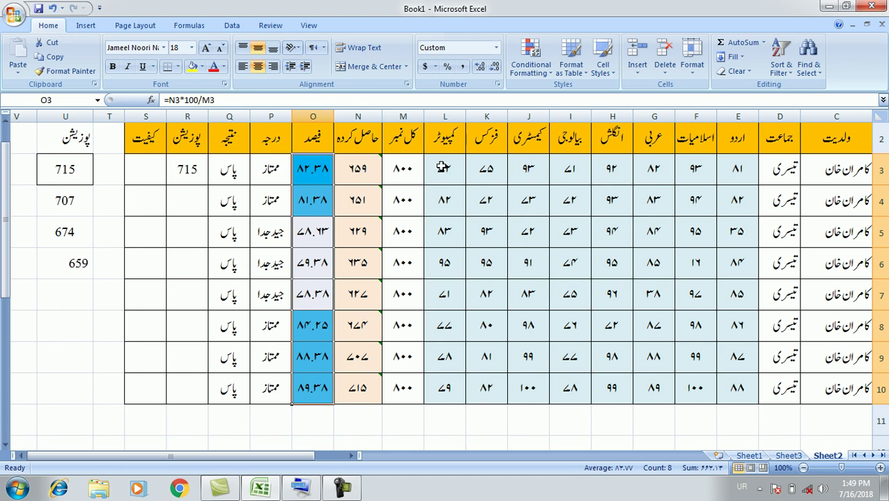
pyautogui.moveTo(442, 167); pyautogui.dragTo(743, 391)
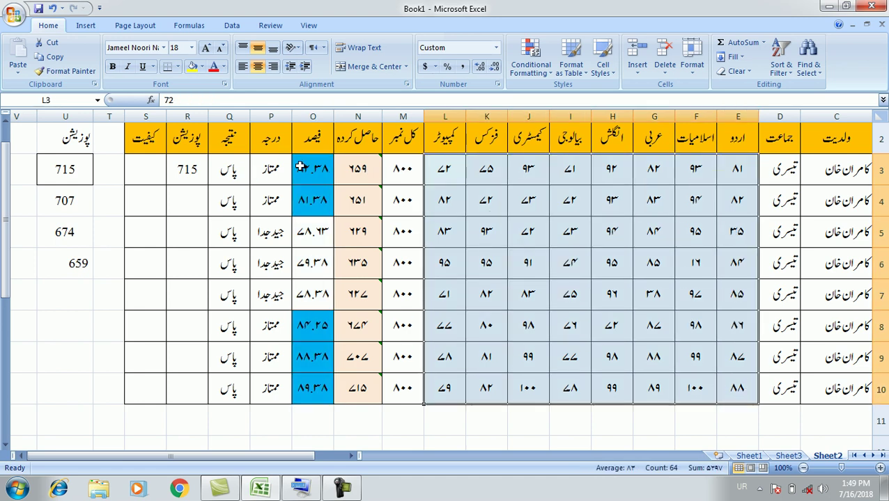
pyautogui.moveTo(306, 167); pyautogui.dragTo(318, 392)
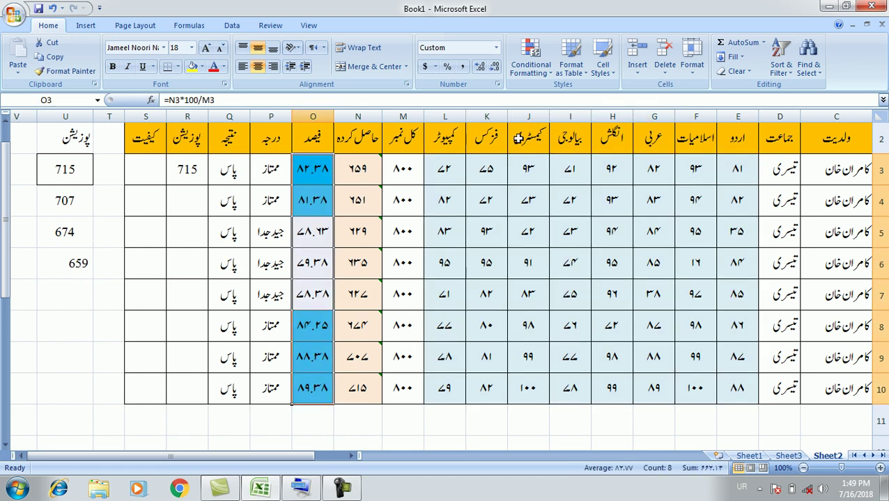
pyautogui.click(547, 79)
pyautogui.moveTo(594, 97)
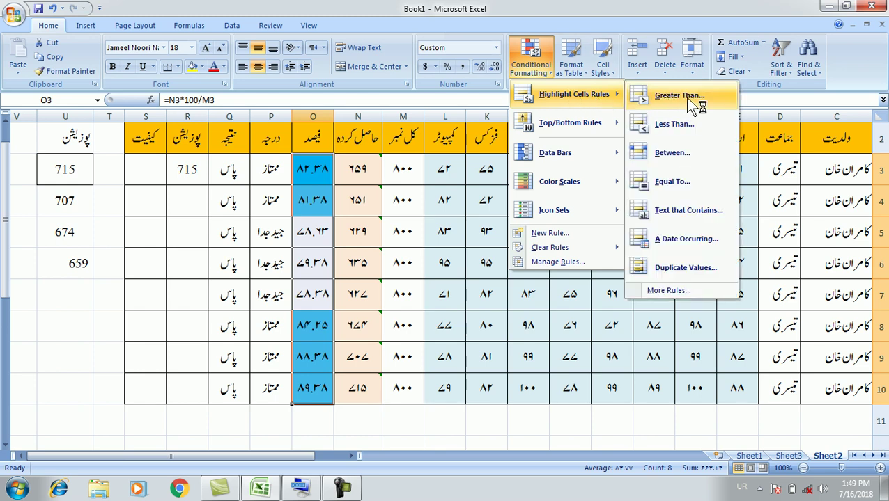
pyautogui.click(679, 96)
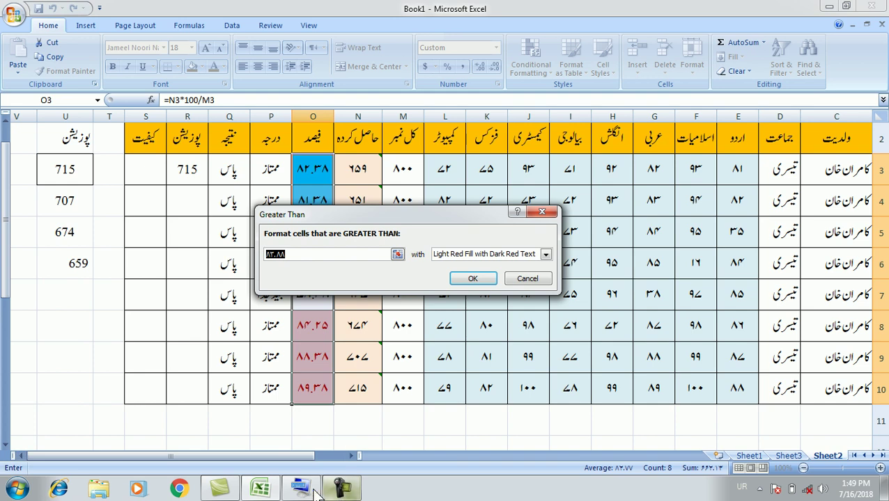
pyautogui.click(342, 488)
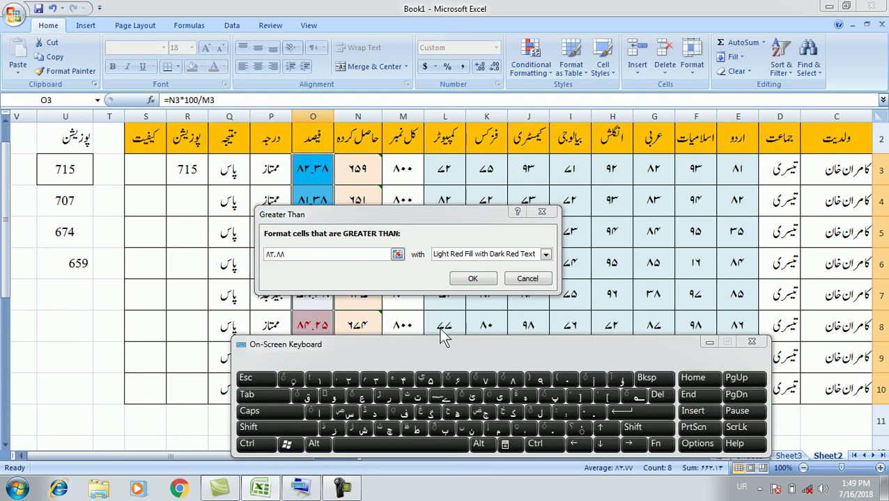
pyautogui.click(369, 266)
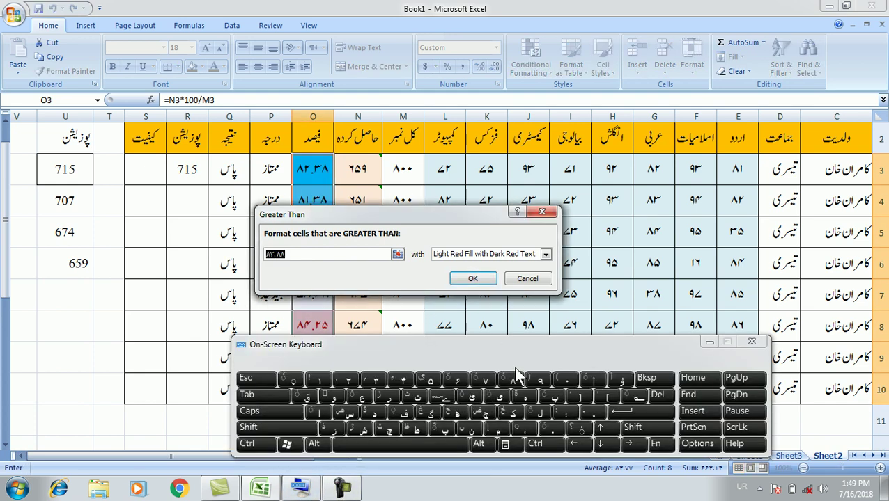
pyautogui.click(446, 381)
pyautogui.click(566, 380)
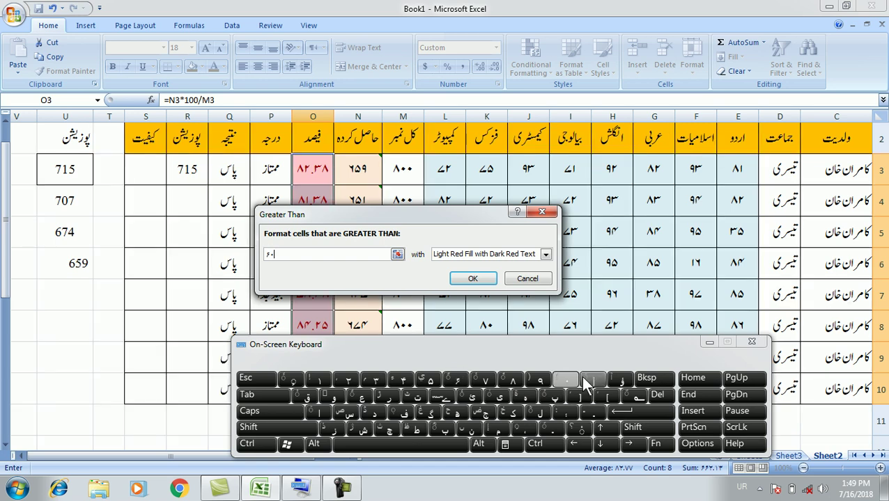
# Step: Give the ۶۰ (60) threshold rule a custom format with a light orange fill and apply it to the percentage cells
pyautogui.click(527, 256)
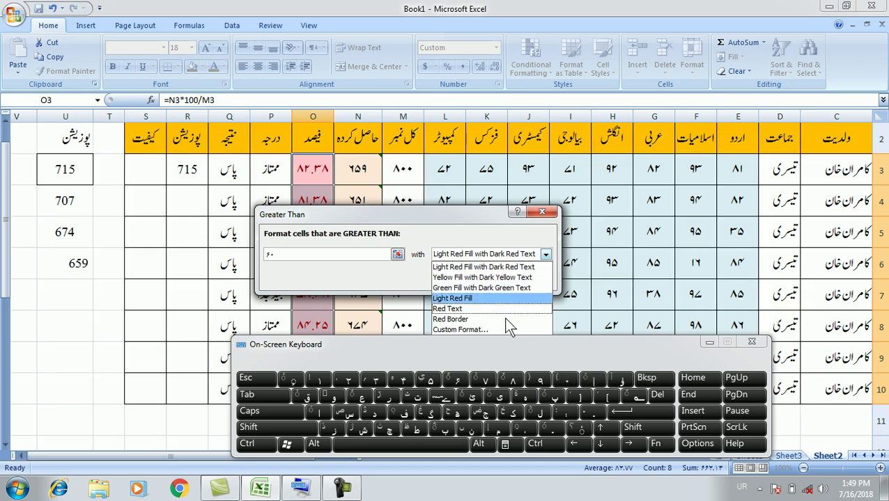
pyautogui.click(502, 330)
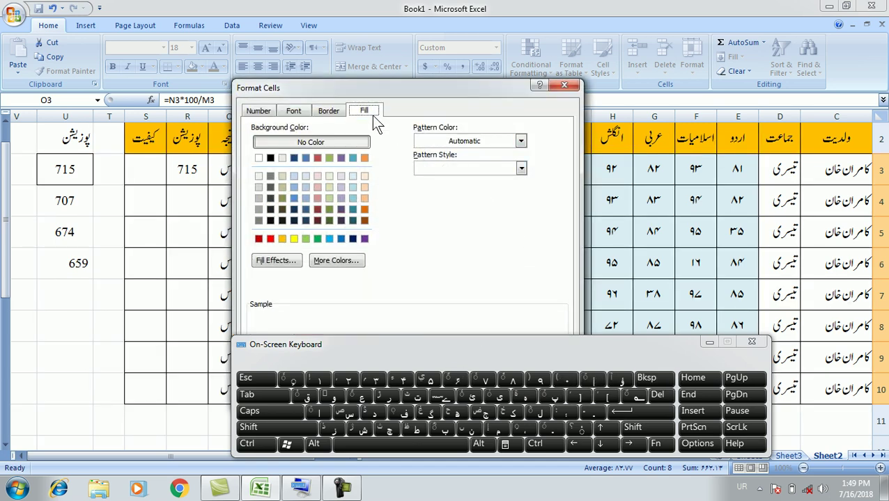
pyautogui.moveTo(428, 92); pyautogui.dragTo(461, 17)
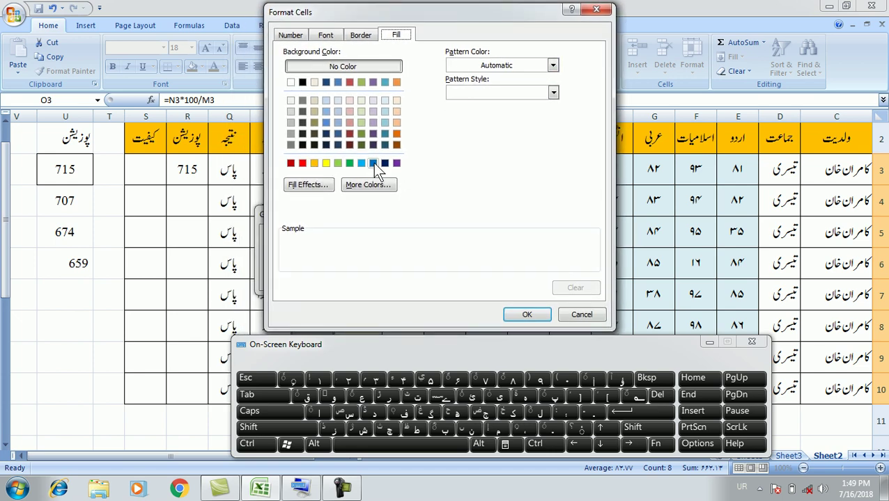
pyautogui.click(396, 123)
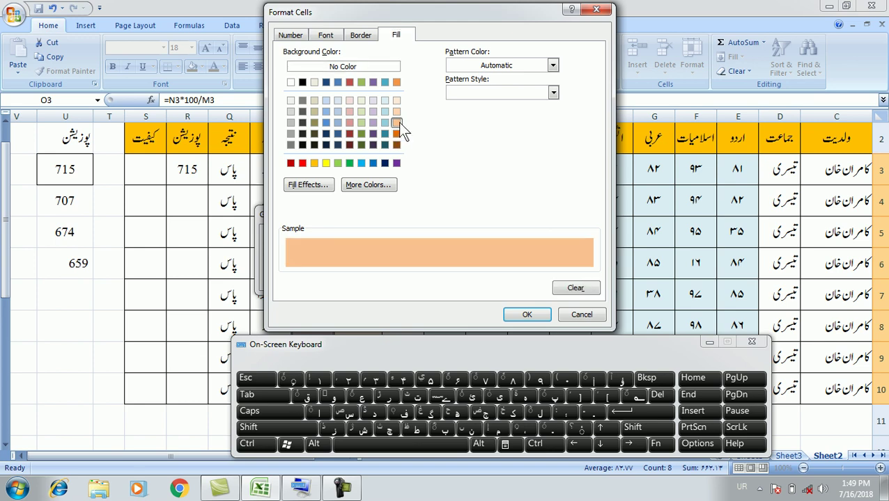
pyautogui.click(527, 316)
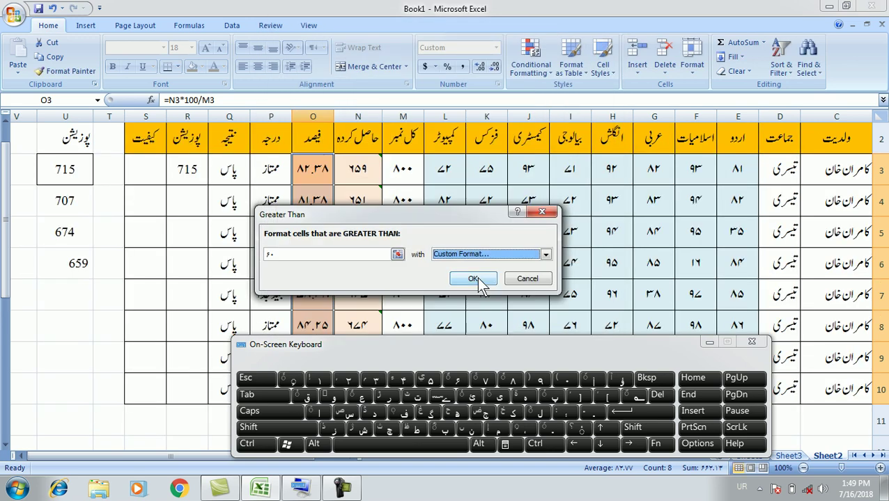
pyautogui.click(478, 280)
pyautogui.click(708, 343)
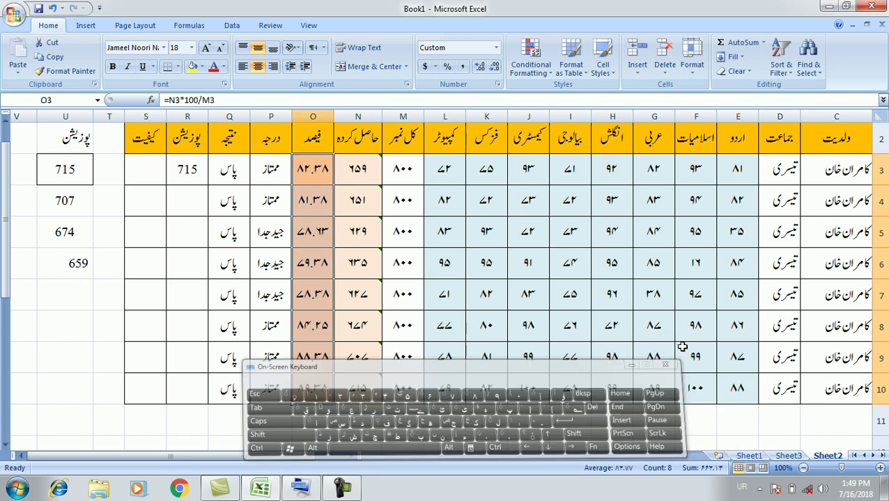
pyautogui.click(87, 344)
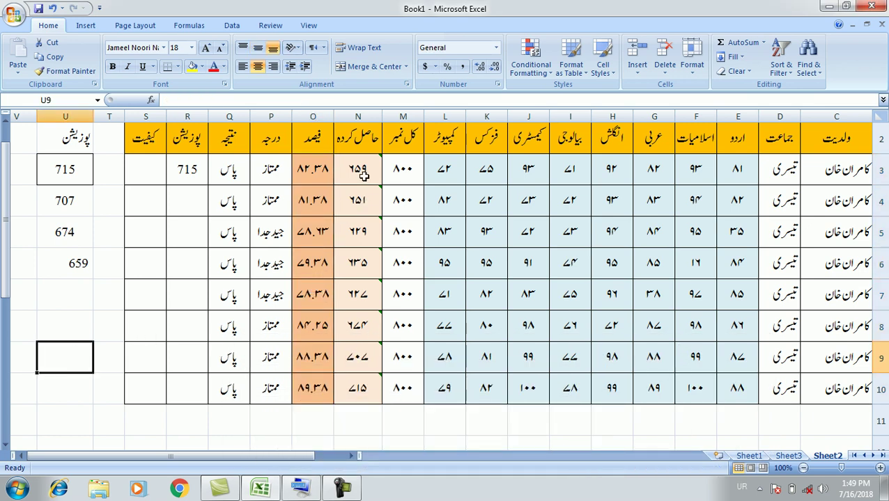
# Step: Undo the orange highlighting rule on the percentage cells and the last change to the English mark in H8
pyautogui.moveTo(366, 168); pyautogui.dragTo(357, 388)
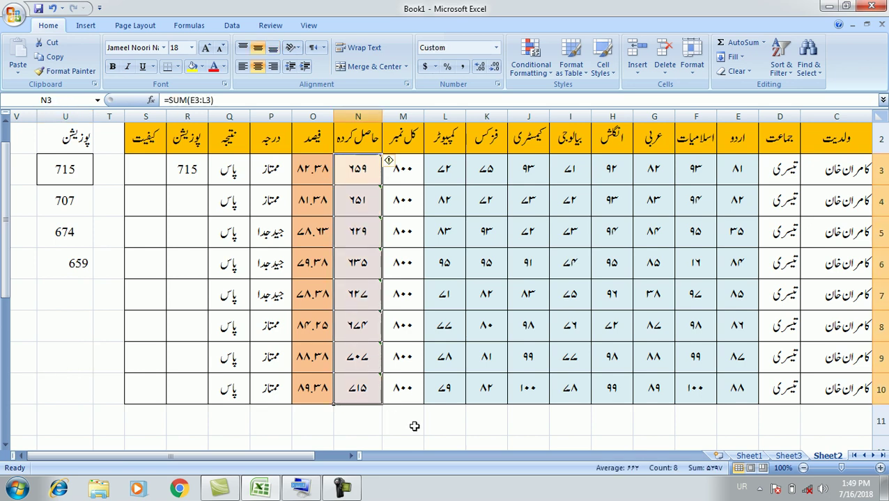
pyautogui.hotkey('ctrl', 'z')
pyautogui.click(73, 317)
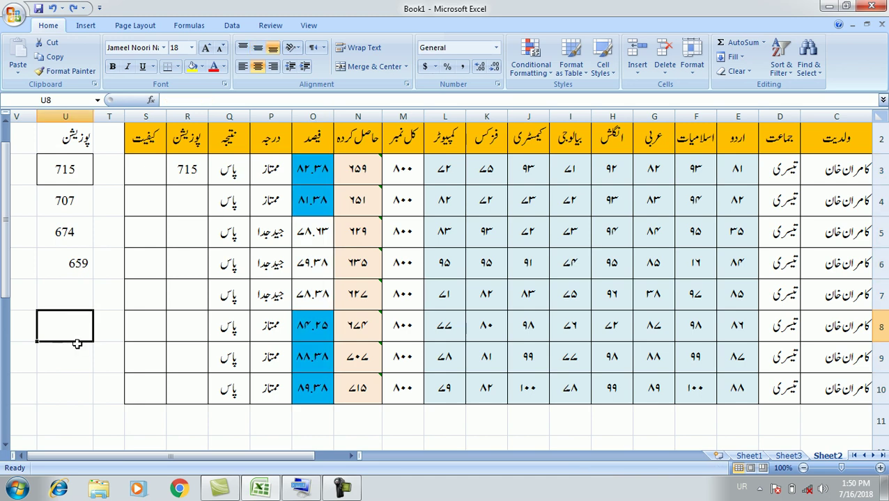
pyautogui.hotkey('ctrl', 'z')
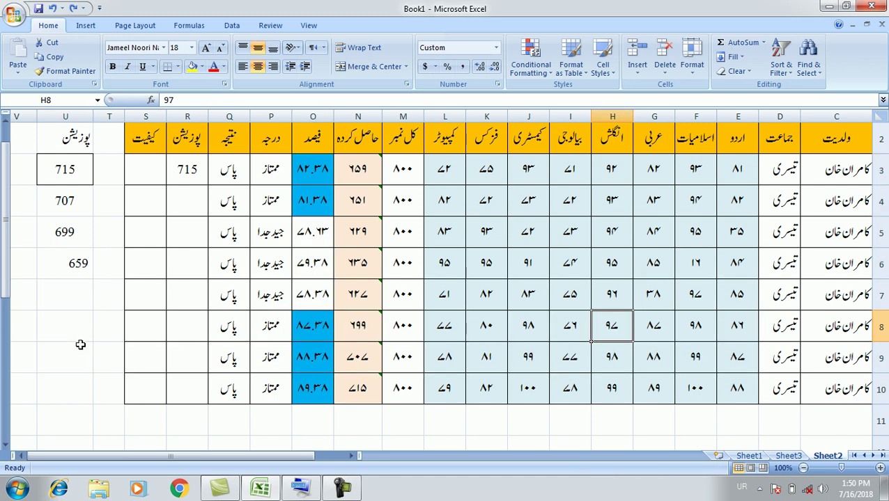
# Step: Undo the earlier mark changes in G7 and F6, and redo everything up to the orange percentage rule
pyautogui.hotkey('ctrl', 'z')
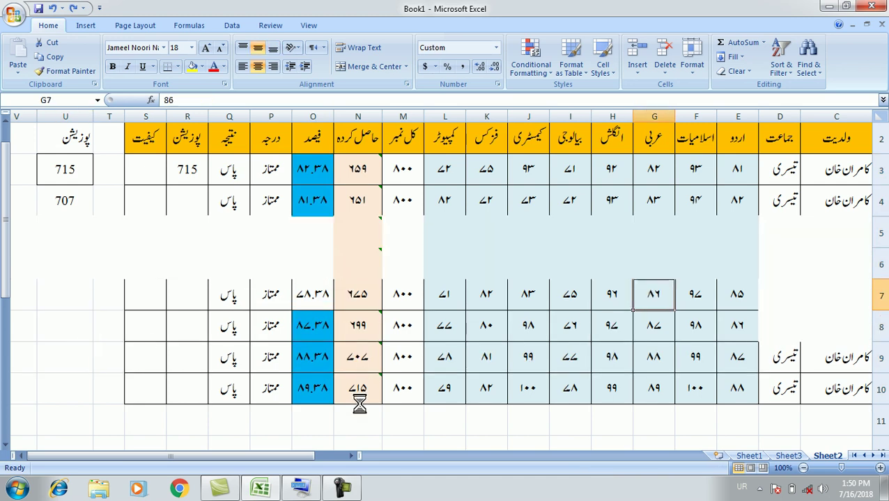
pyautogui.hotkey('ctrl', 'z')
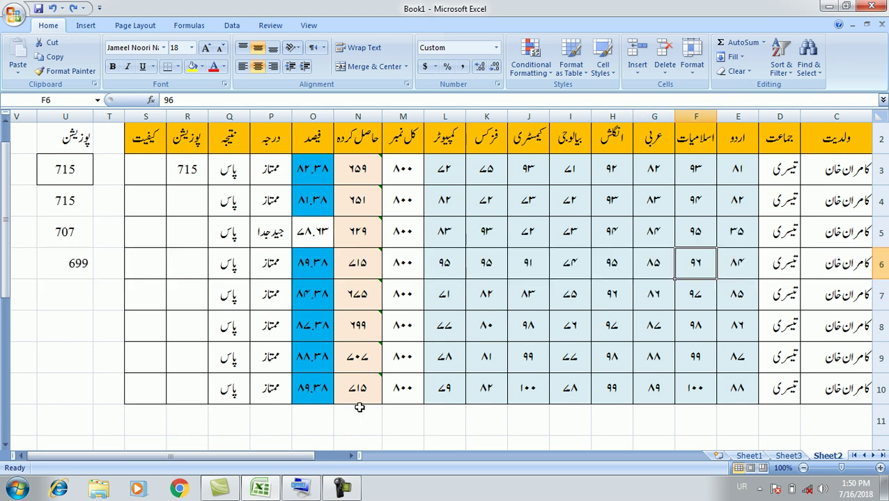
pyautogui.hotkey('ctrl', 'z')
pyautogui.hotkey('ctrl', 'z')
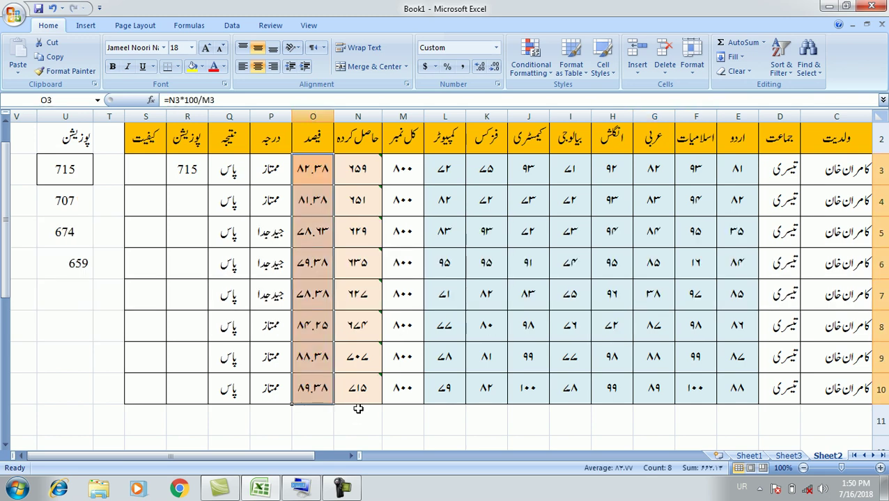
pyautogui.click(83, 347)
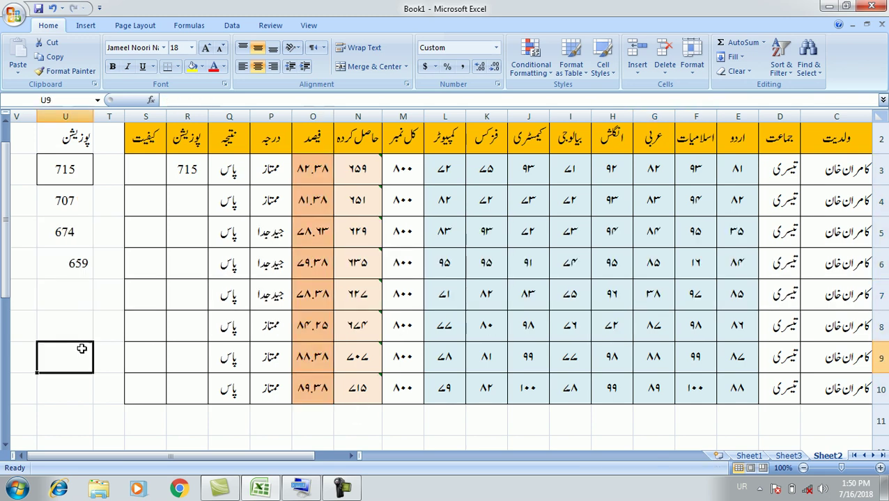
pyautogui.moveTo(308, 168); pyautogui.dragTo(321, 385)
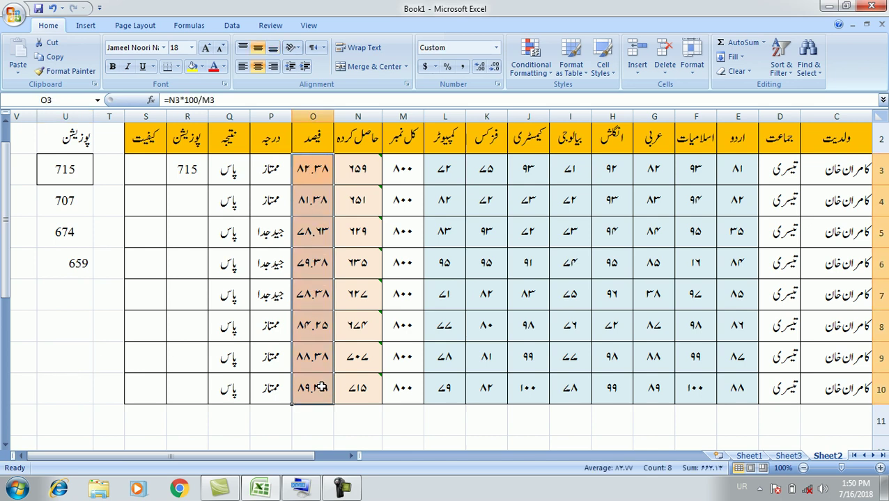
pyautogui.click(543, 73)
pyautogui.moveTo(594, 108)
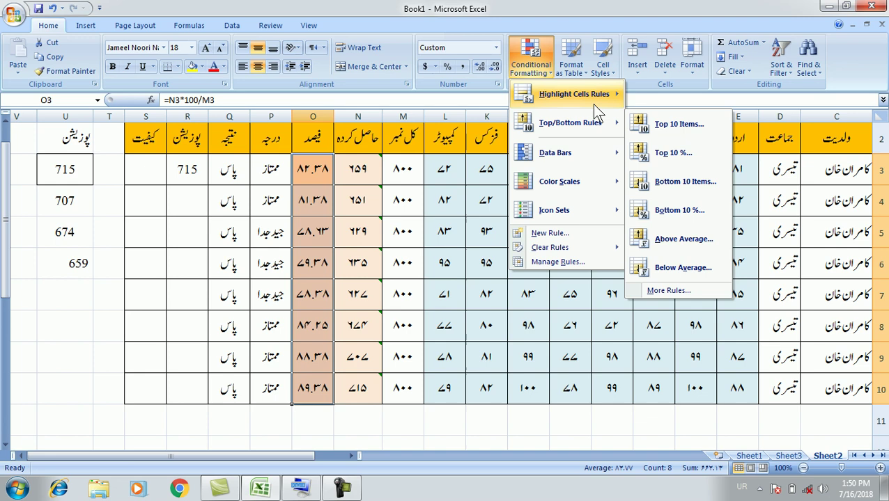
pyautogui.click(526, 441)
pyautogui.click(528, 418)
# Step: Start a Less Than highlighting rule for the subject marks E3:L10 with ۳۳ (33) as the threshold
pyautogui.moveTo(432, 165); pyautogui.dragTo(739, 391)
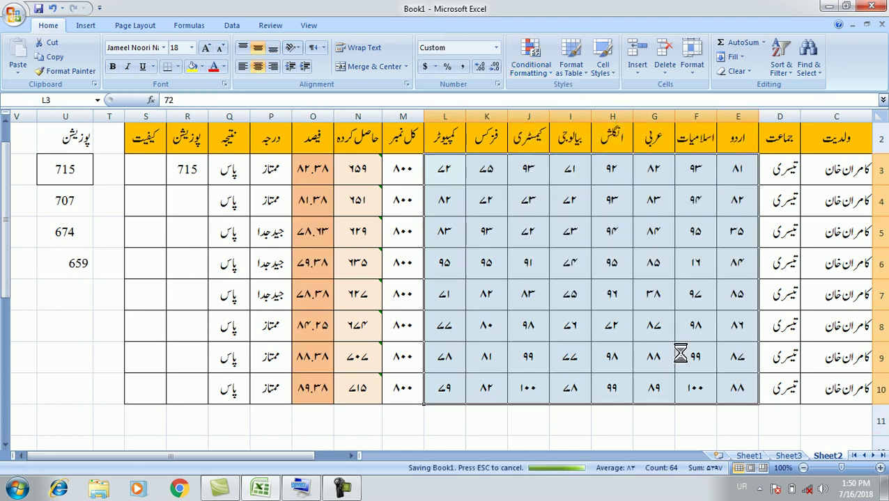
pyautogui.click(546, 75)
pyautogui.moveTo(555, 94)
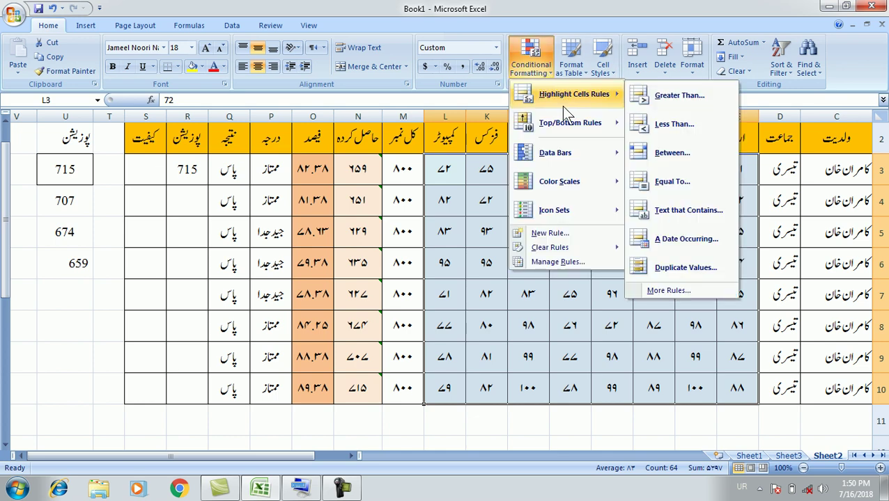
pyautogui.click(575, 9)
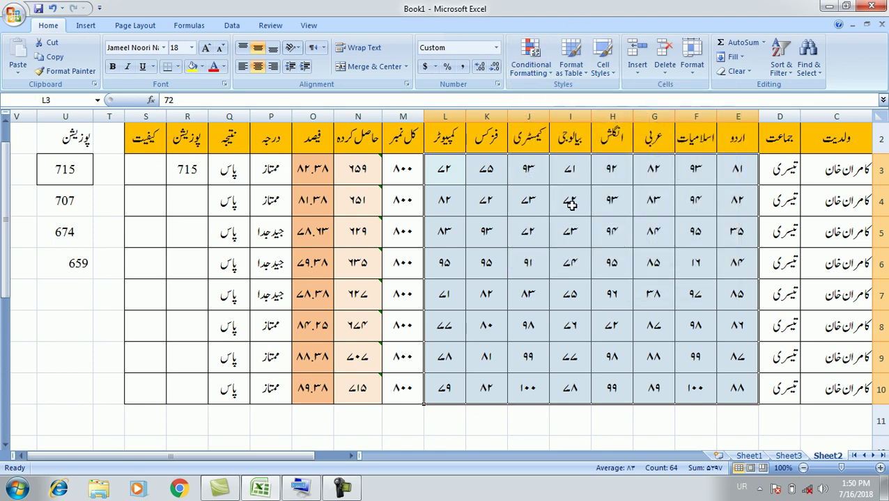
pyautogui.click(540, 65)
pyautogui.moveTo(593, 87)
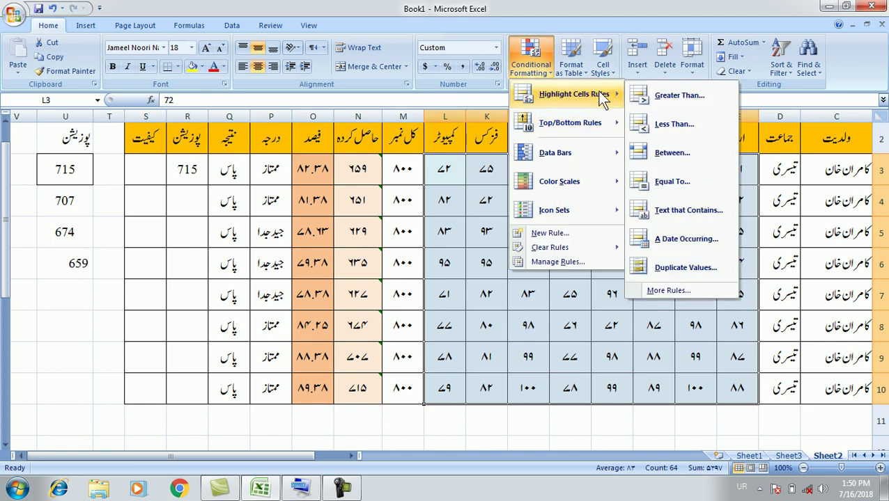
pyautogui.click(696, 131)
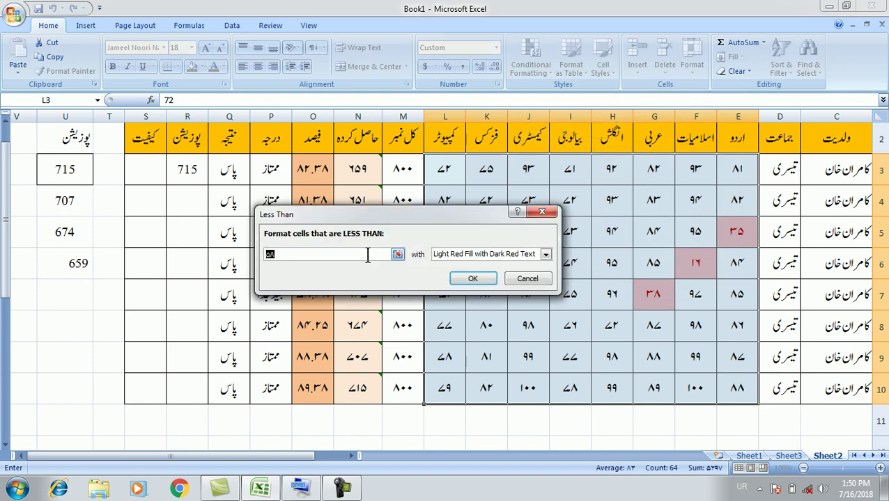
pyautogui.write('22')
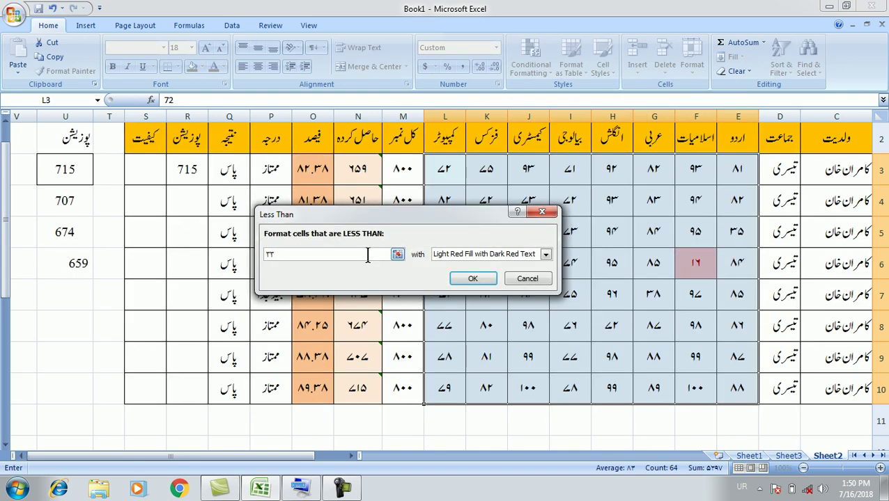
# Step: Give the Less Than rule a custom format with a bright red fill and apply it to the subject marks
pyautogui.click(545, 254)
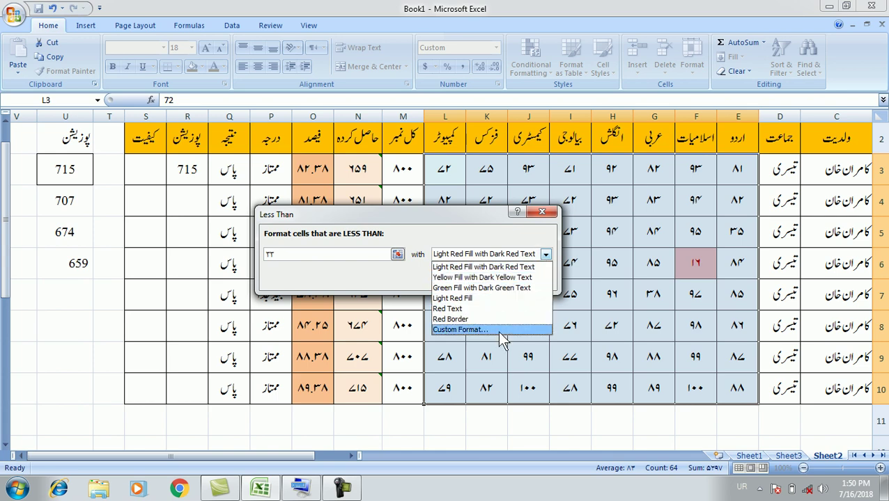
pyautogui.click(497, 332)
pyautogui.click(270, 240)
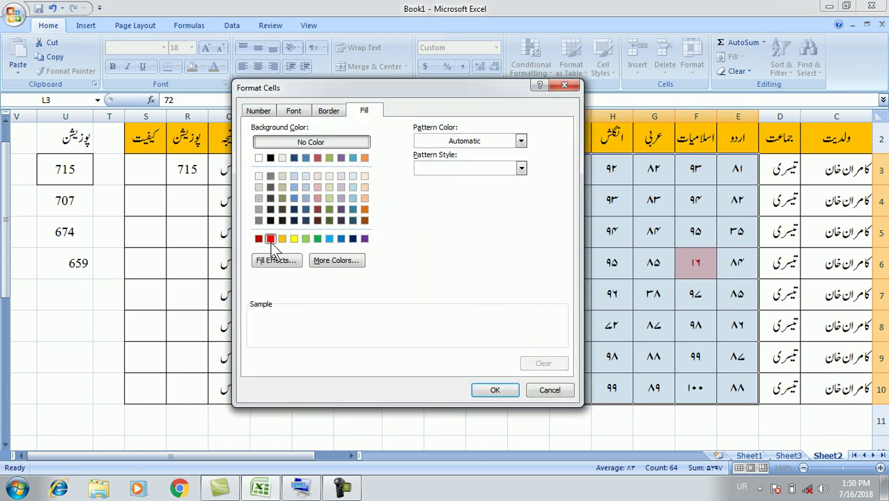
pyautogui.click(495, 390)
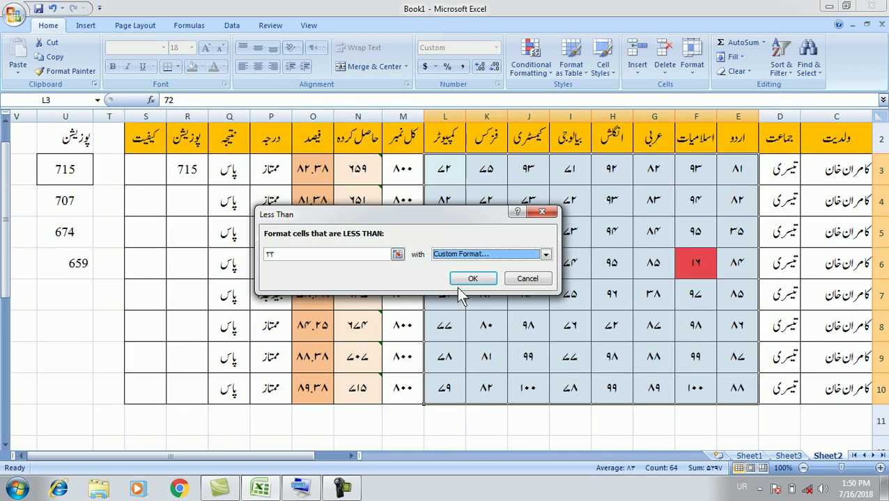
pyautogui.click(470, 278)
# Step: Change the Arabic mark in G7 to ۳۲ (32)
pyautogui.click(652, 293)
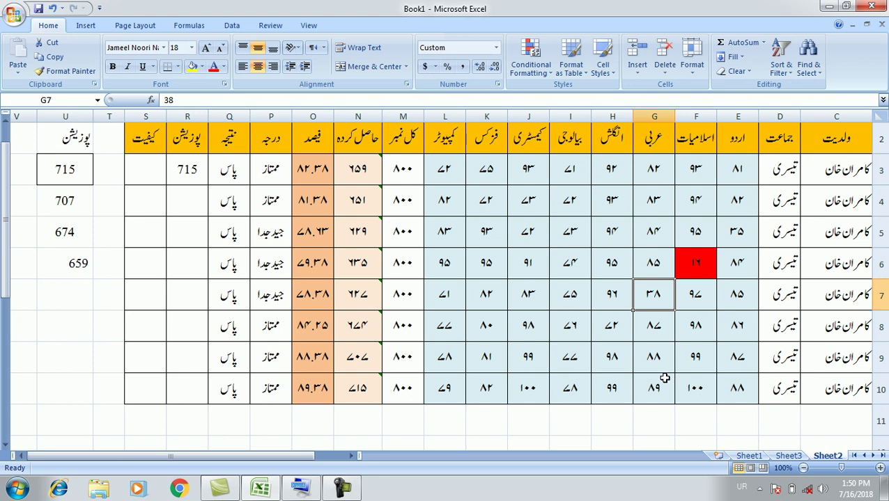
pyautogui.write('۳و۲')
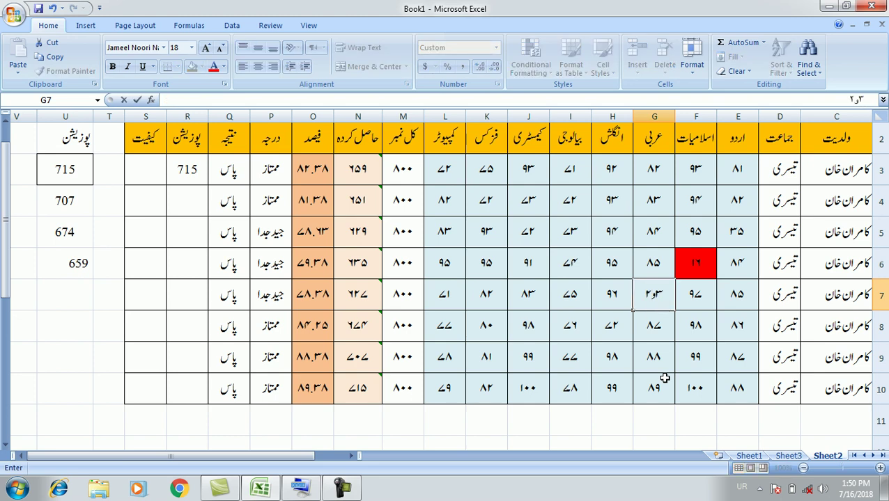
pyautogui.press('BackSpace')
pyautogui.press('BackSpace')
pyautogui.write('۳۲')
pyautogui.press('BackSpace')
pyautogui.press('BackSpace')
pyautogui.write('۲')
pyautogui.press('Return')
# Step: Change the English mark in H8 to ۲۵ (25)
pyautogui.press('Left')
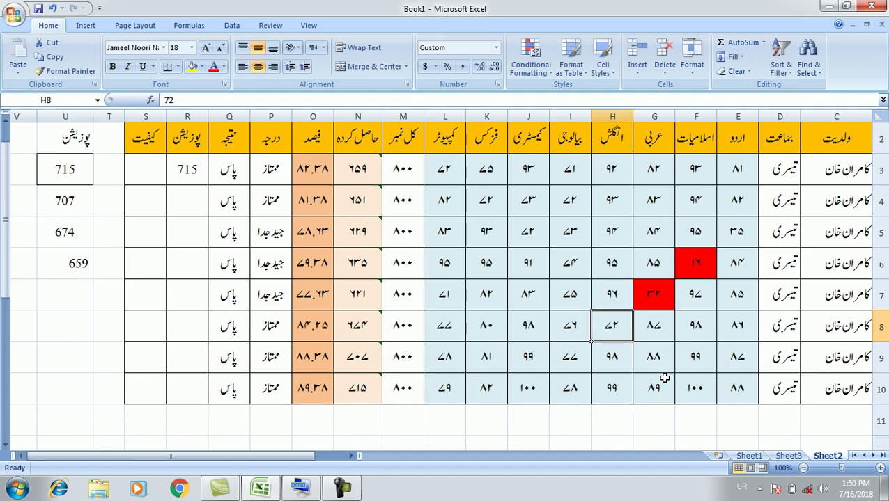
pyautogui.write('۲۵')
pyautogui.press('Return')
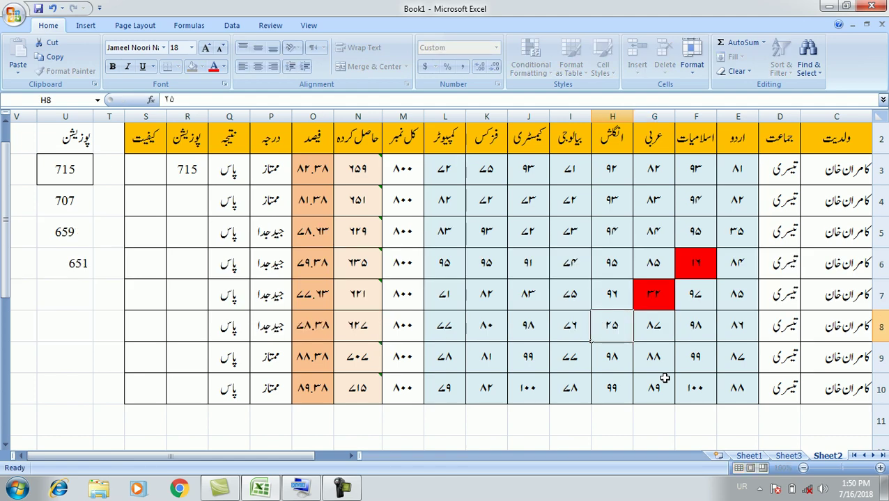
# Step: Change the English mark in H5 to ۲۸ (28)
pyautogui.press('Left')
pyautogui.press('Up')
pyautogui.press('Up')
pyautogui.press('Up')
pyautogui.press('Up')
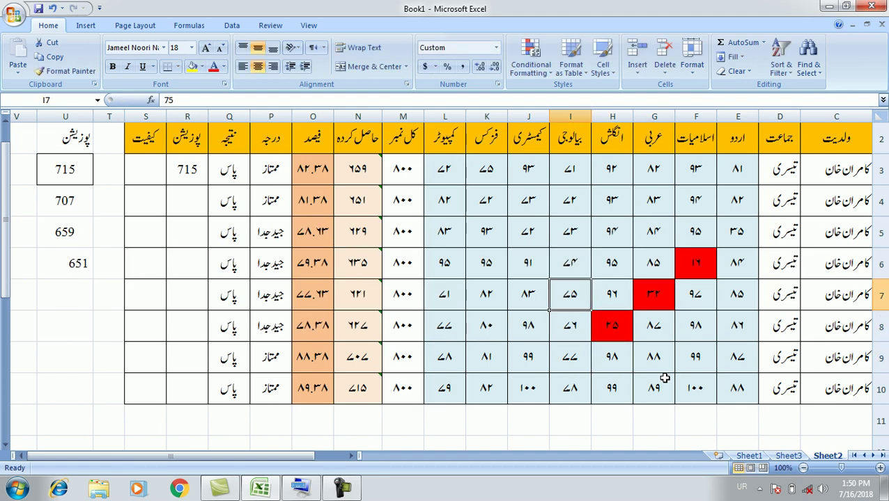
pyautogui.press('Right')
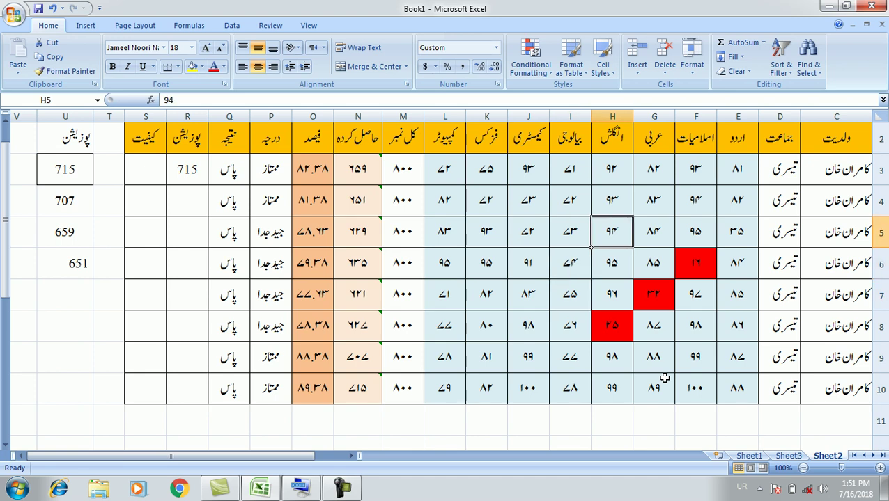
pyautogui.write('۲')
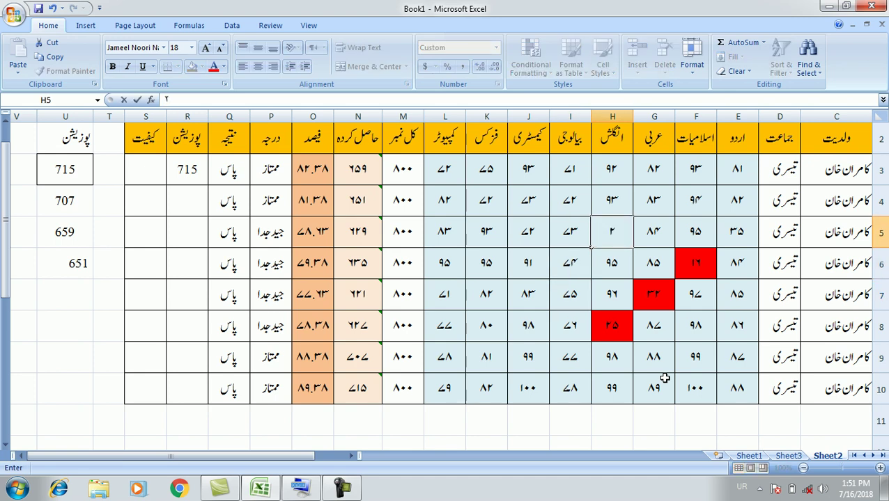
pyautogui.write('۸')
pyautogui.press('Left')
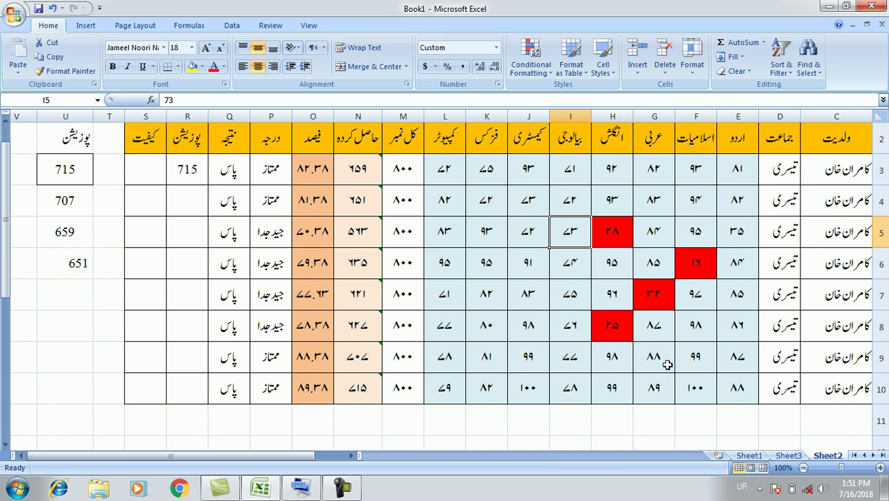
# Step: Start a Between highlighting rule for the subject marks E3:L10 and enter ۸۰ (80) as the lower limit with the on-screen keyboard
pyautogui.moveTo(433, 162); pyautogui.dragTo(738, 392)
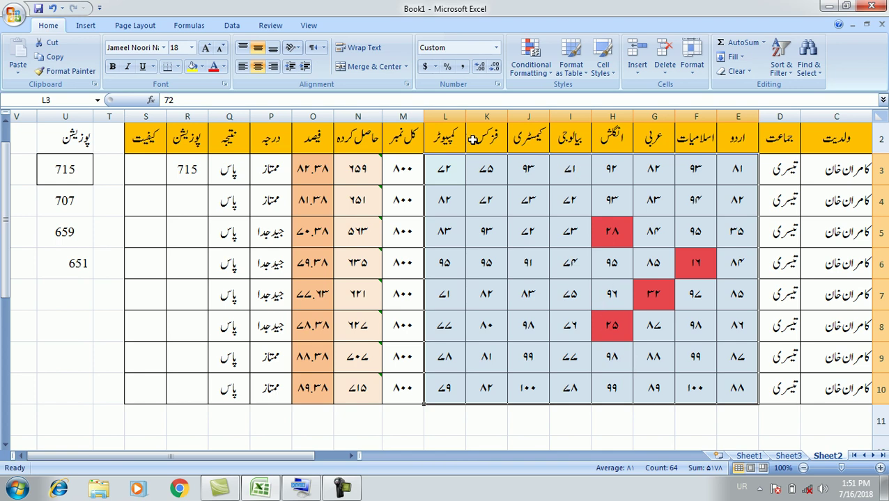
pyautogui.click(543, 75)
pyautogui.moveTo(578, 97)
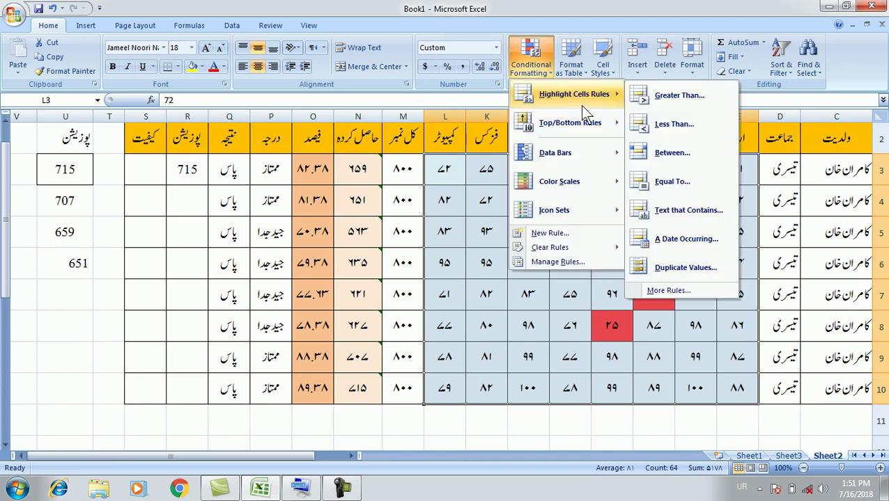
pyautogui.click(702, 158)
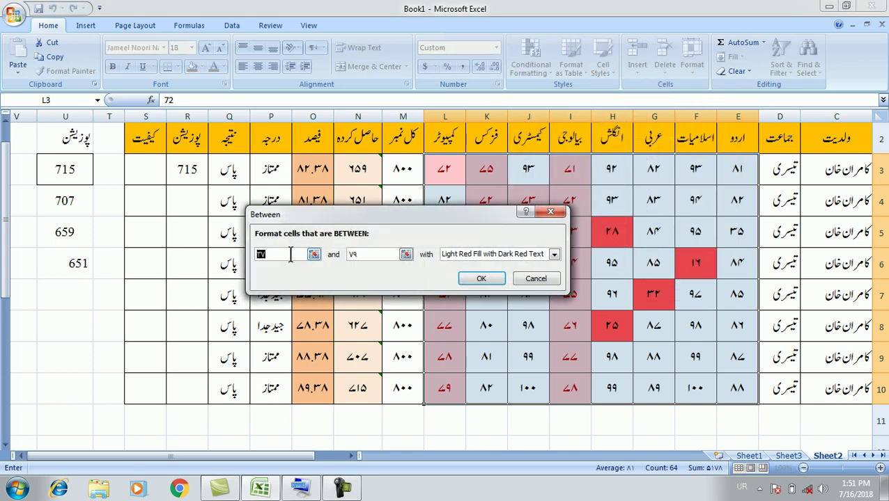
pyautogui.write('۸')
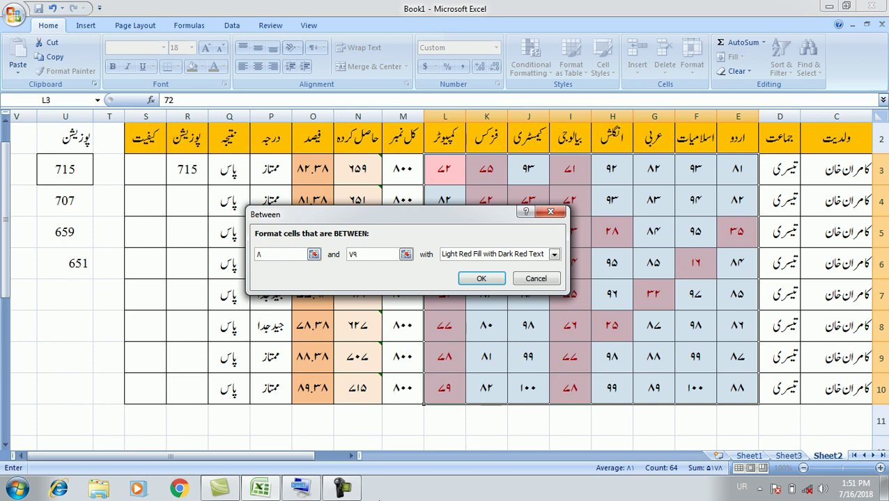
pyautogui.click(301, 487)
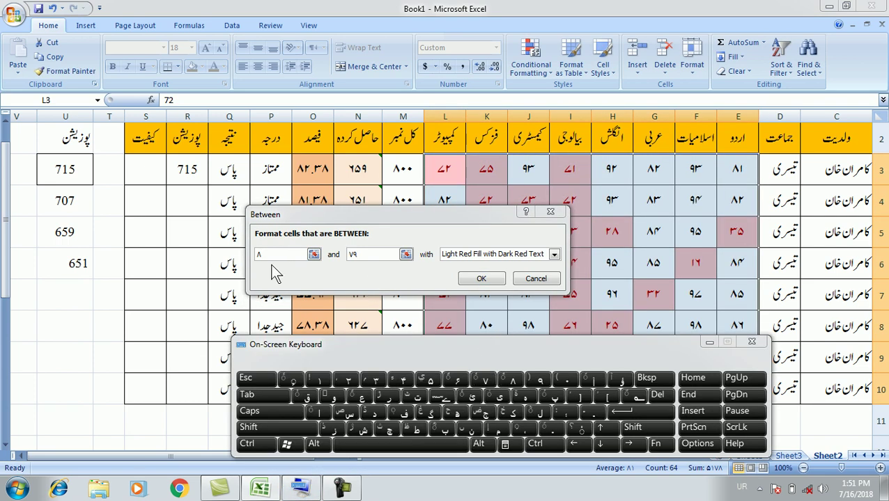
pyautogui.click(275, 270)
pyautogui.click(565, 382)
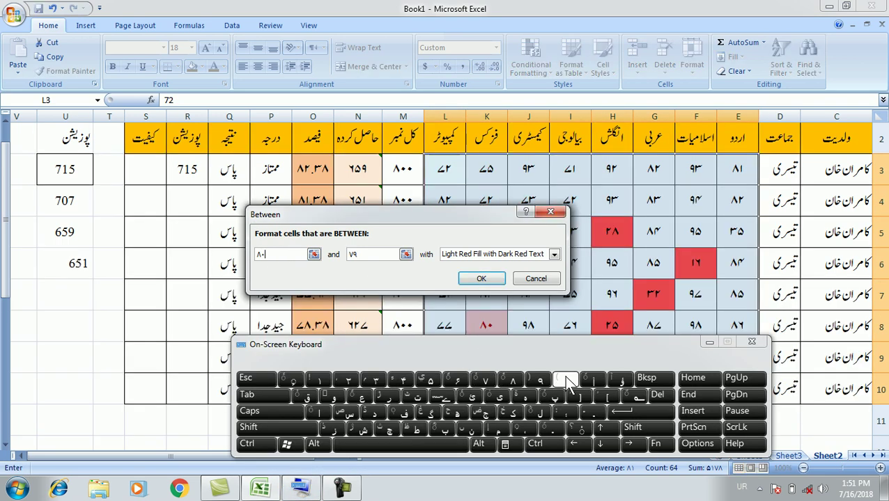
# Step: Set the upper limit of the Between rule to ۹۵ (95)
pyautogui.click(380, 256)
pyautogui.write('۷۹')
pyautogui.press('Tab')
pyautogui.hotkey('shift', 'Tab')
pyautogui.click(539, 380)
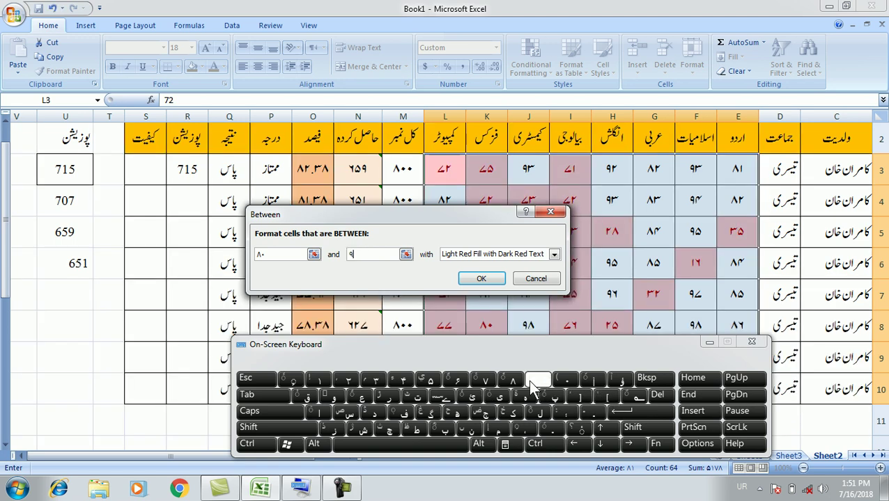
pyautogui.click(430, 380)
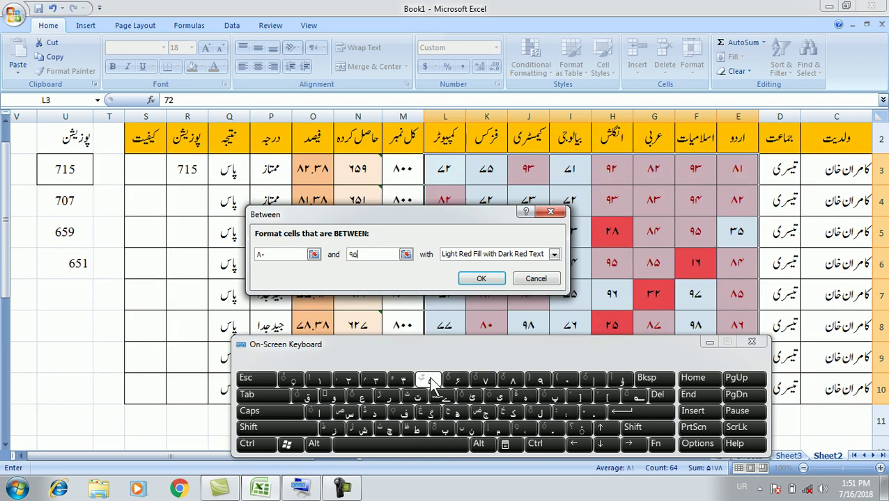
# Step: Give the Between rule a custom format with a dark red cell fill
pyautogui.click(521, 255)
pyautogui.click(508, 330)
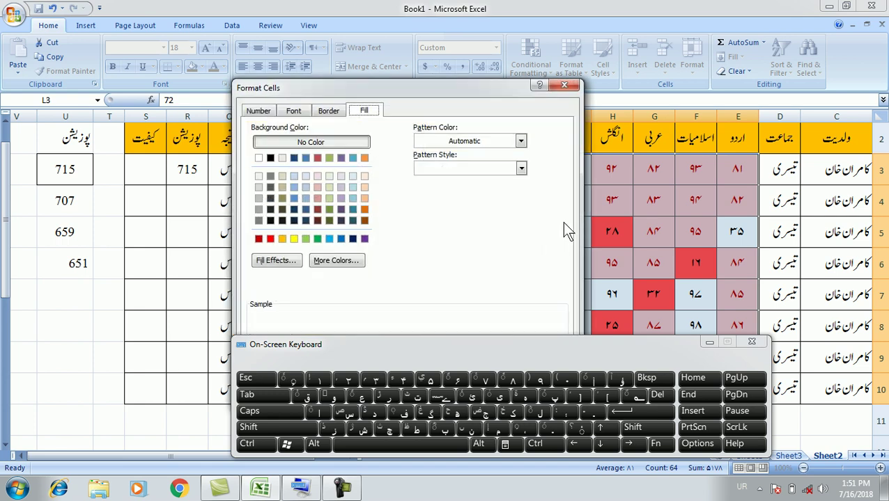
pyautogui.moveTo(486, 91); pyautogui.dragTo(633, 16)
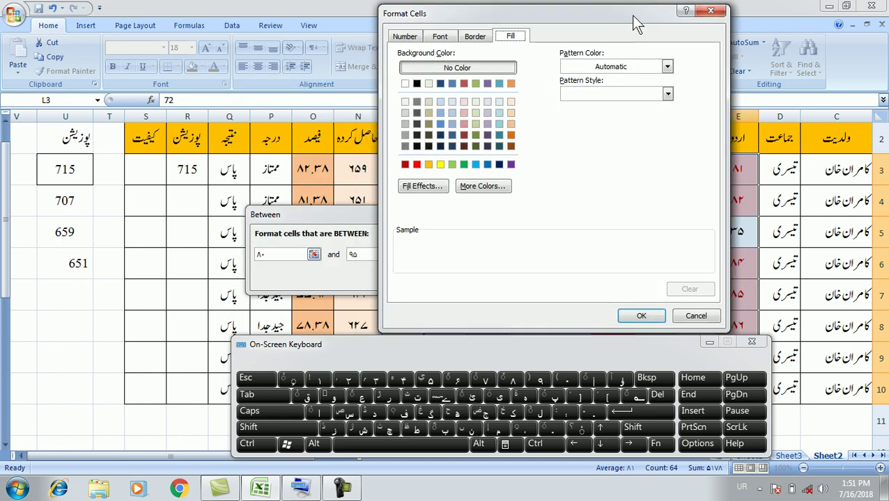
pyautogui.click(486, 165)
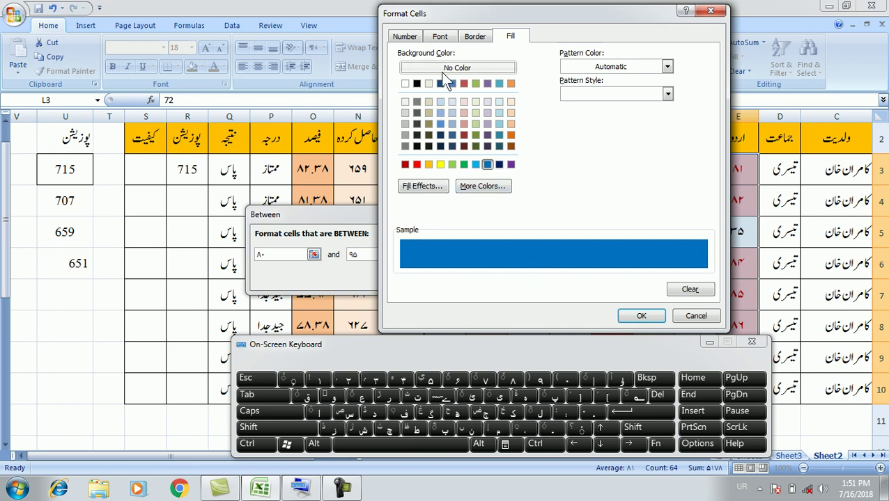
pyautogui.click(439, 38)
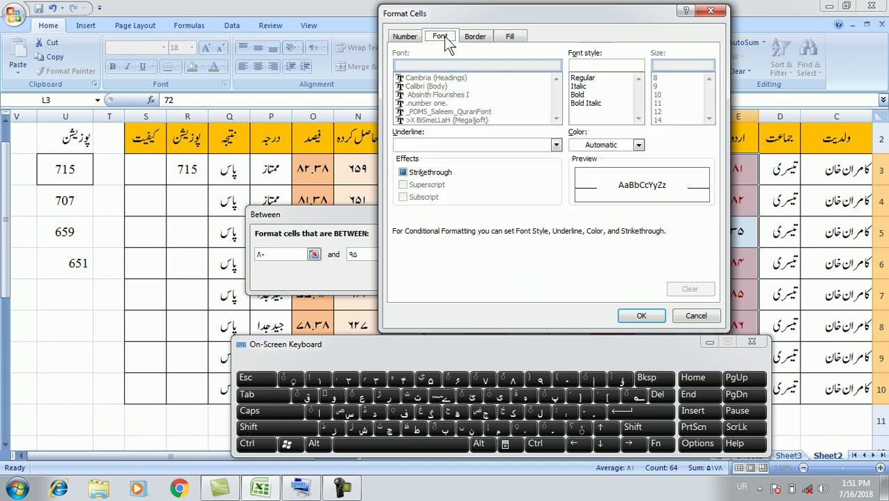
pyautogui.click(509, 38)
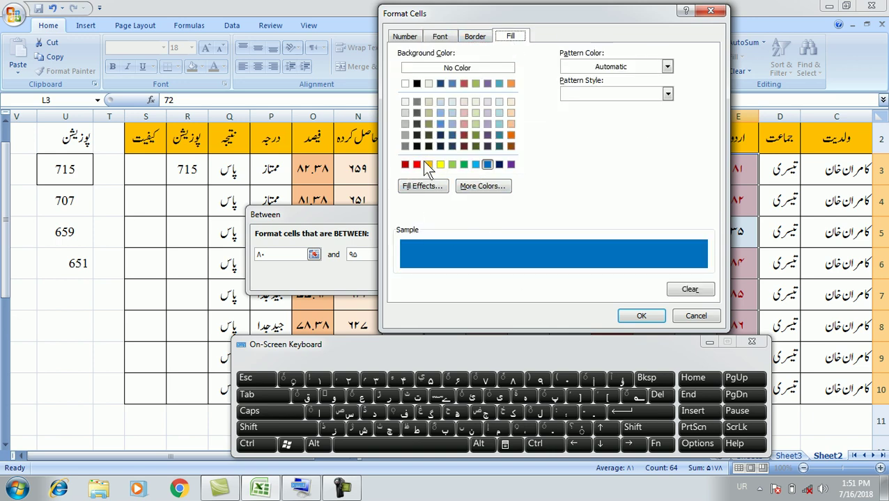
pyautogui.click(405, 165)
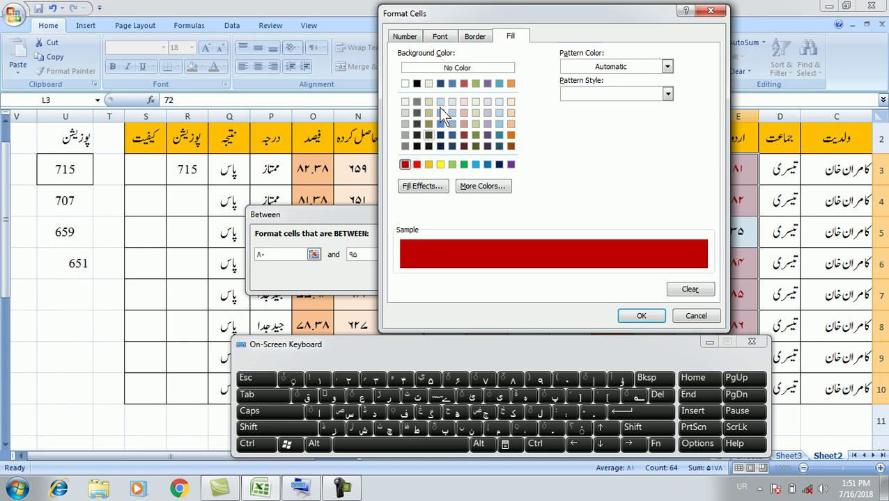
# Step: Set the custom format's font color to white and apply the Between rule to the subject marks
pyautogui.click(440, 36)
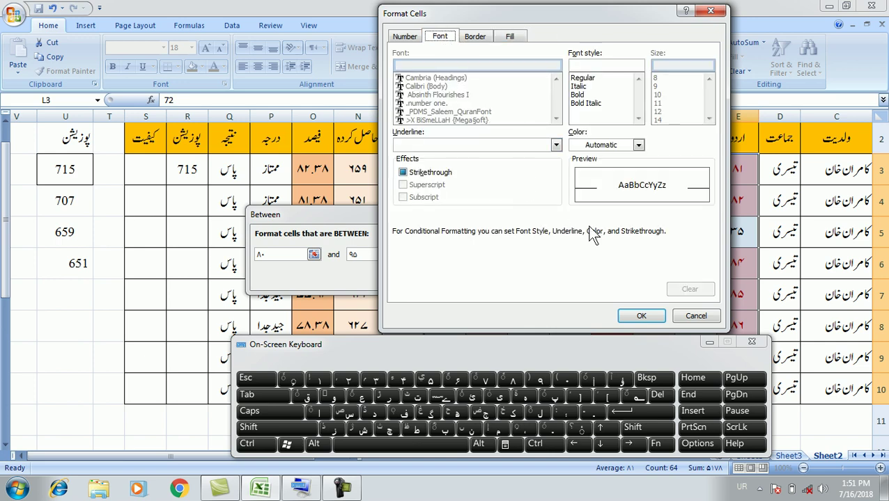
pyautogui.click(637, 144)
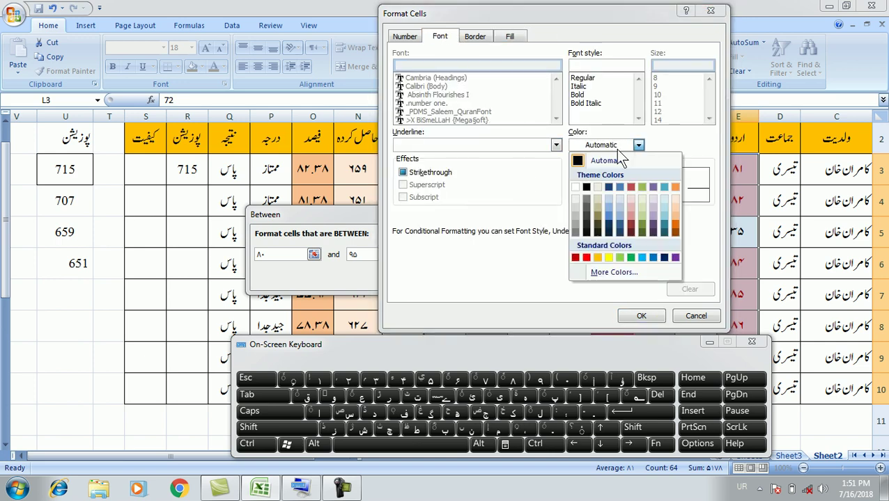
pyautogui.click(574, 187)
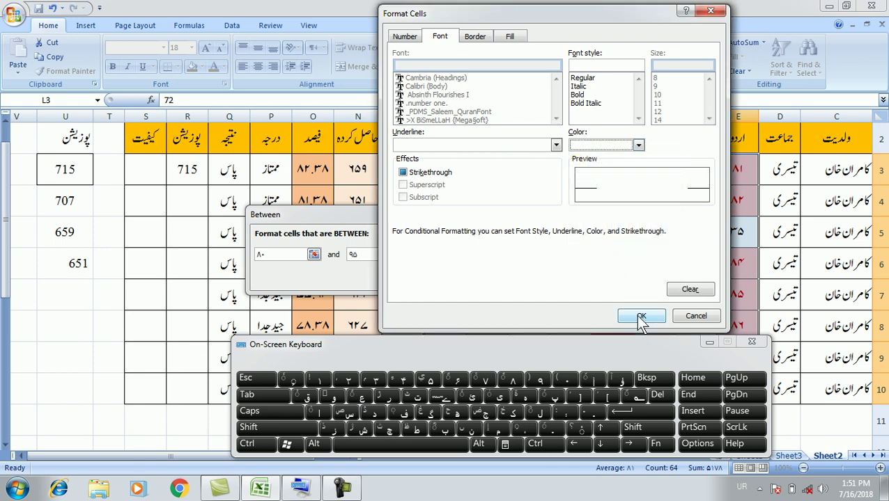
pyautogui.click(641, 318)
pyautogui.click(488, 278)
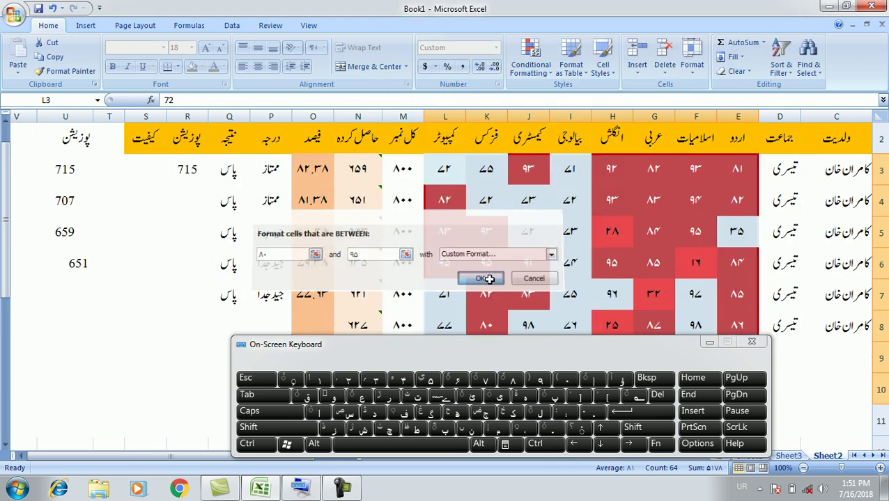
pyautogui.click(709, 342)
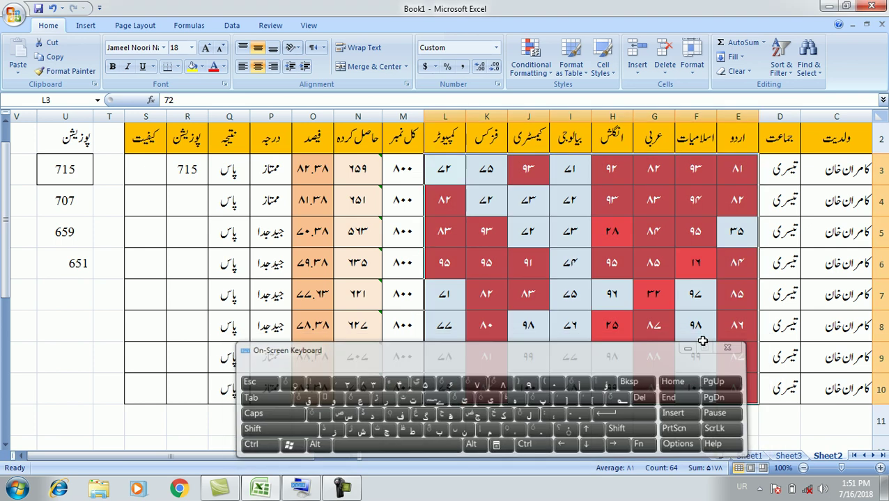
pyautogui.click(596, 336)
pyautogui.click(565, 418)
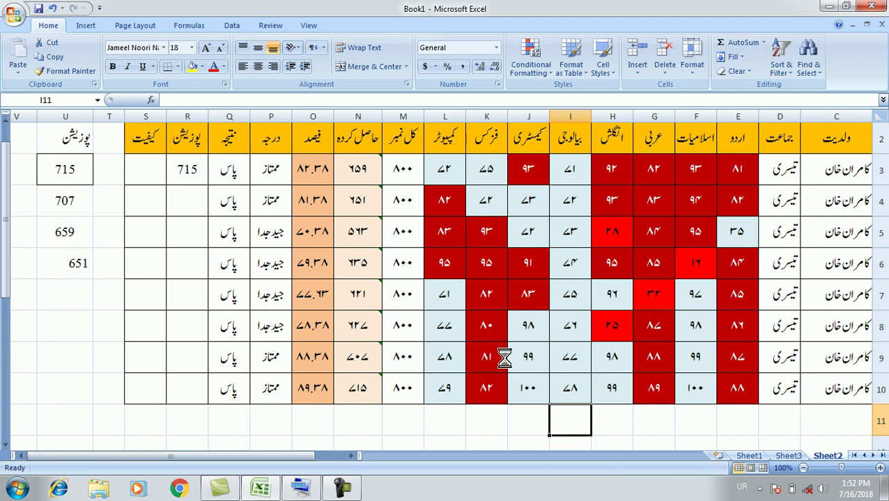
# Step: Start an Equal To highlighting rule for the subject marks E3:L10 and clear its suggested value
pyautogui.moveTo(441, 171); pyautogui.dragTo(732, 390)
pyautogui.click(537, 71)
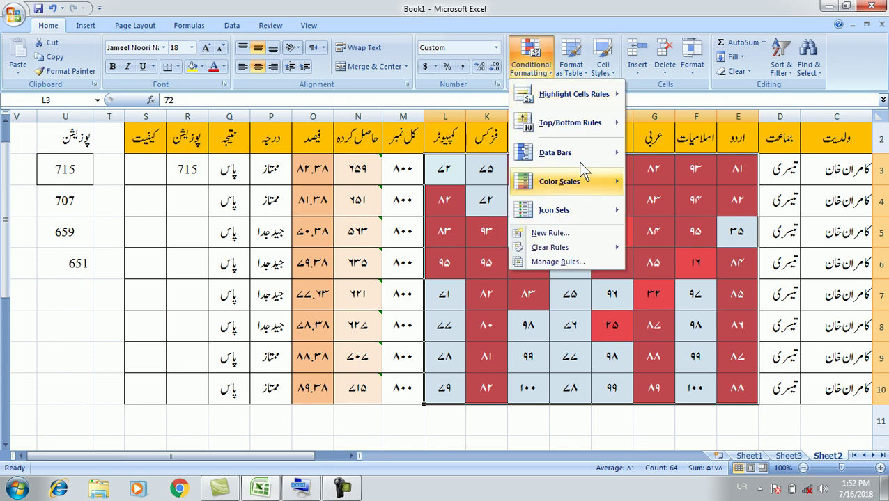
pyautogui.moveTo(592, 94)
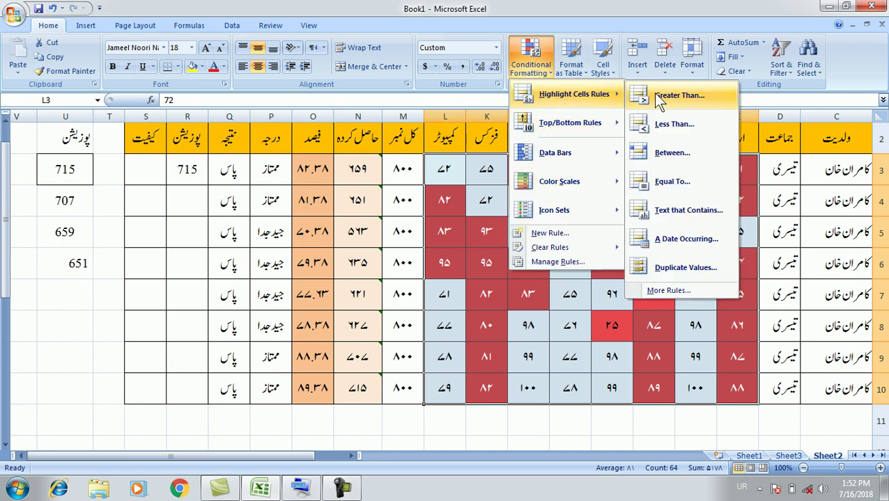
pyautogui.click(705, 184)
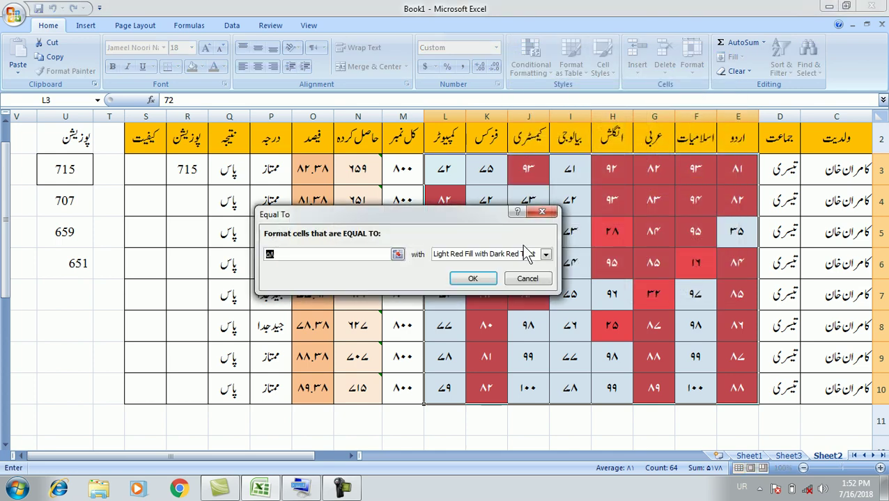
pyautogui.write('١')
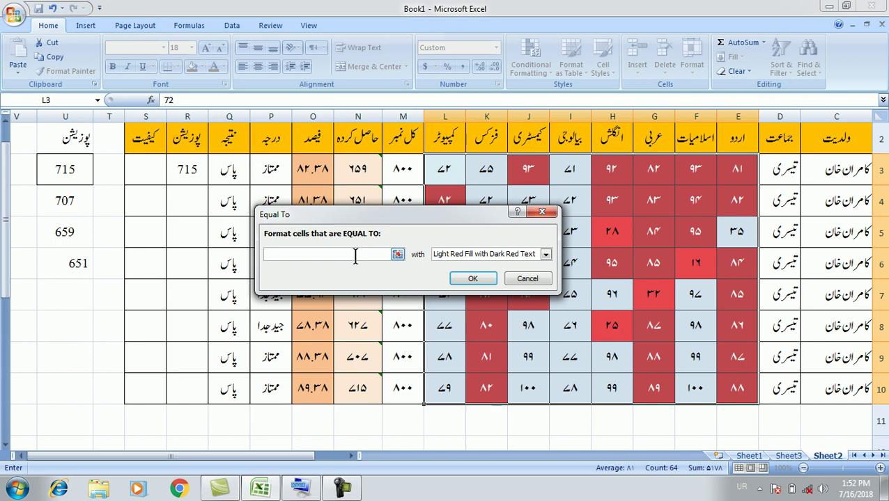
# Step: Bring up the on-screen keyboard in the Urdu layout and enter ۳۳ (33) as the Equal To value
pyautogui.click(340, 487)
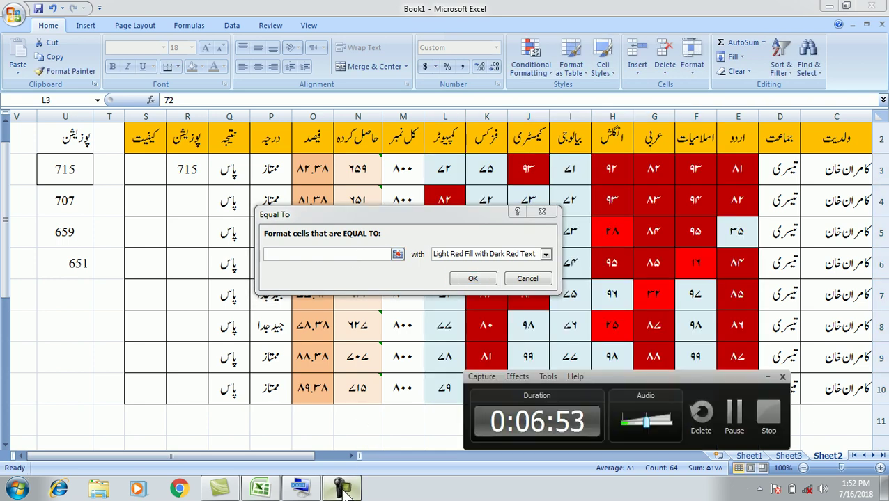
pyautogui.click(300, 488)
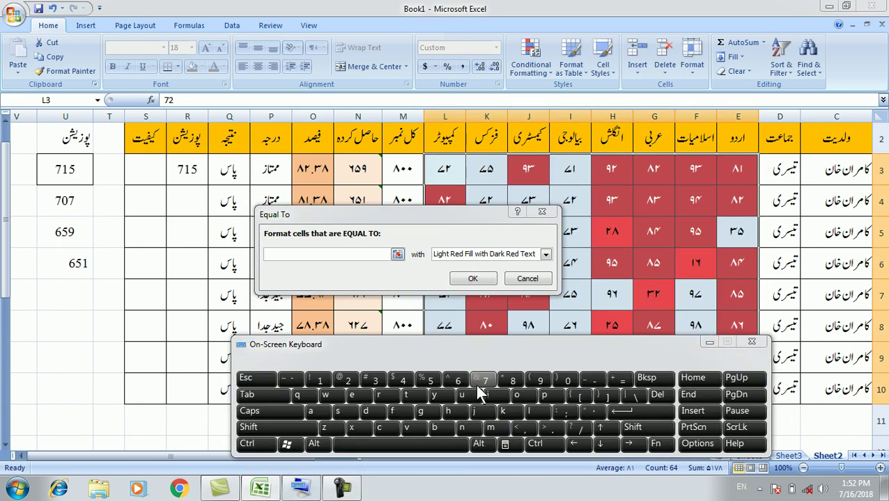
pyautogui.click(350, 491)
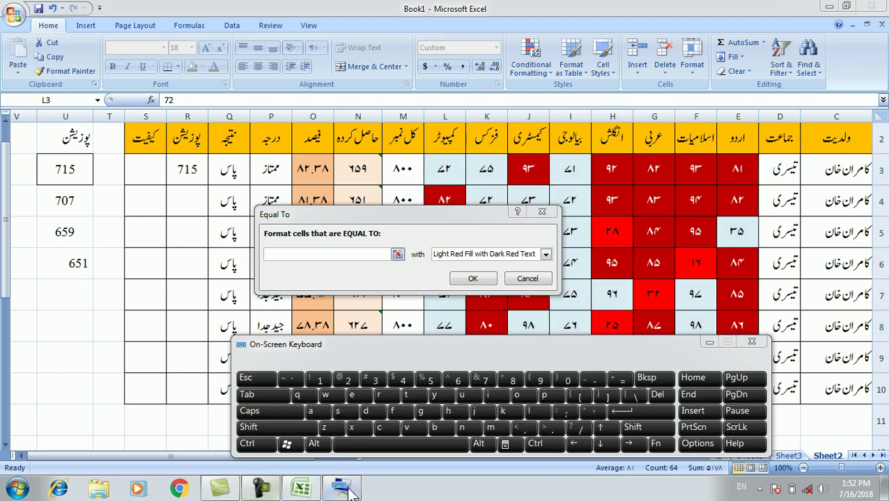
pyautogui.click(353, 278)
pyautogui.hotkey('alt', 'shift')
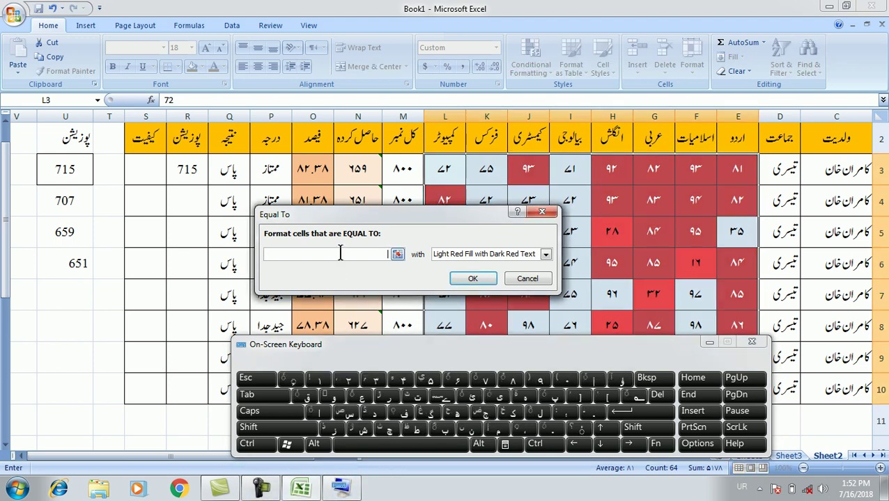
pyautogui.click(538, 348)
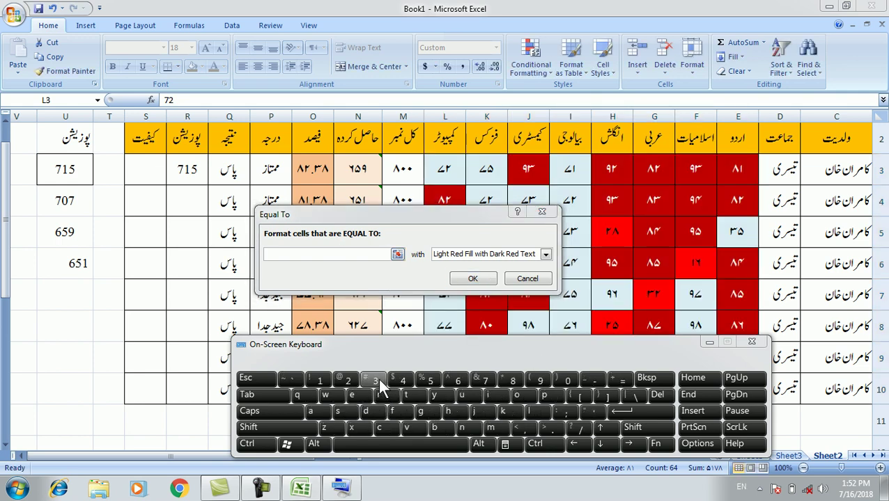
pyautogui.click(334, 255)
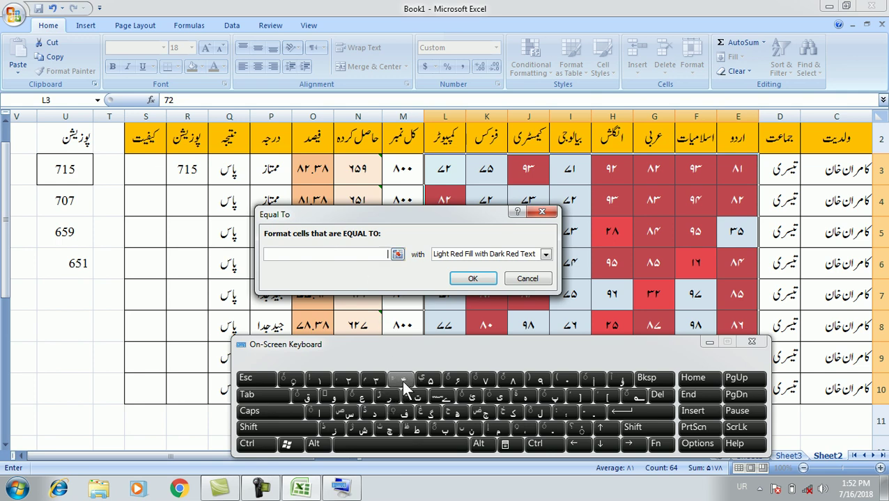
pyautogui.click(367, 379)
pyautogui.click(371, 377)
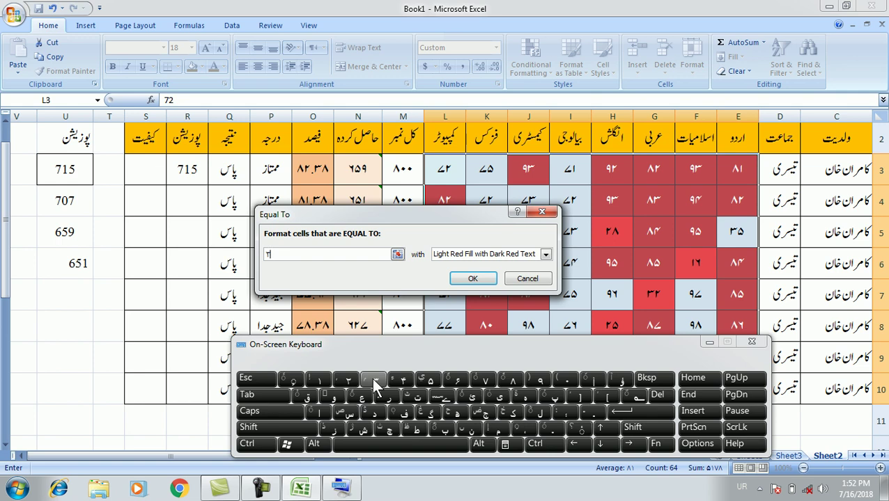
# Step: Give the Equal To rule a custom format with a white font color
pyautogui.click(514, 254)
pyautogui.click(487, 327)
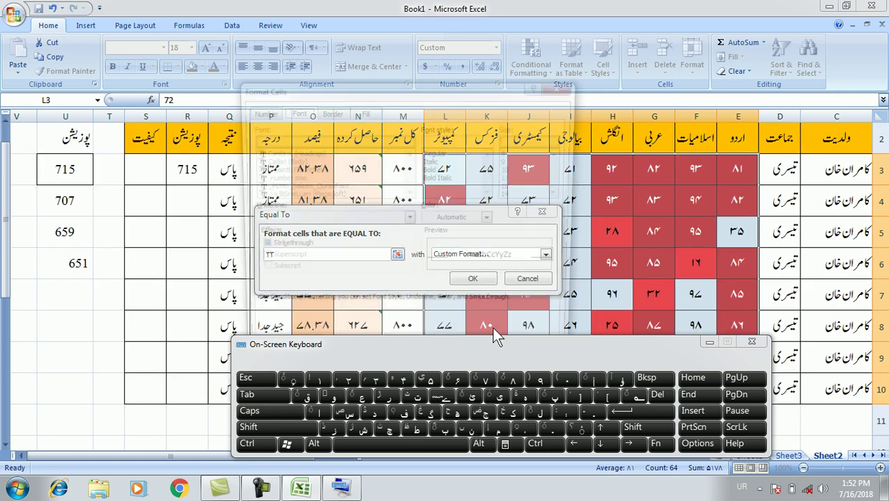
pyautogui.moveTo(394, 91); pyautogui.dragTo(433, 39)
pyautogui.click(498, 160)
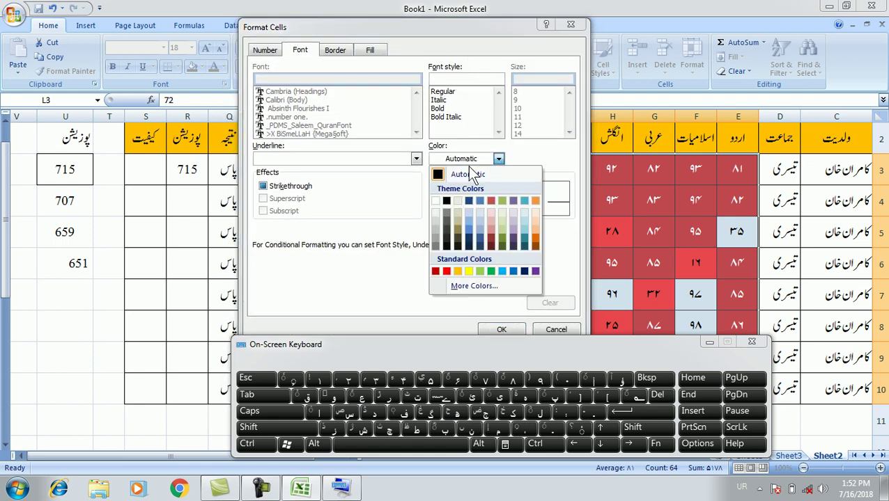
pyautogui.click(435, 203)
# Step: Set the custom format's fill to yellow and apply the Equal To rule to the subject marks
pyautogui.click(369, 51)
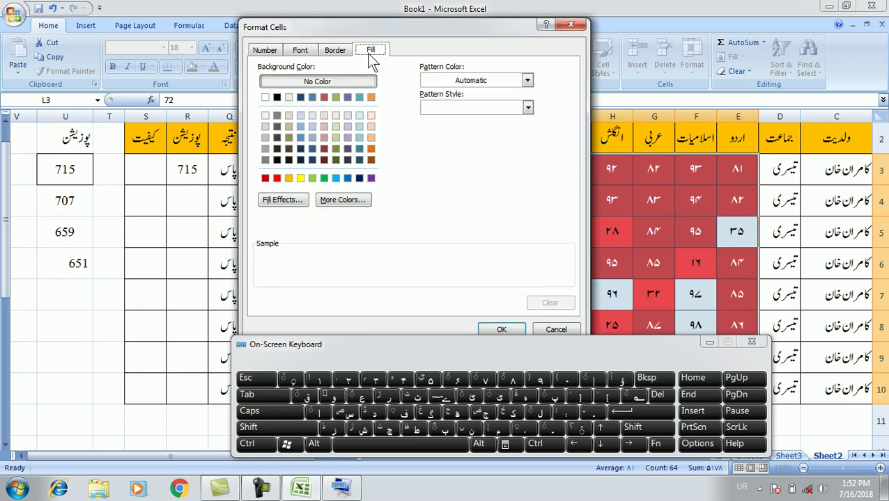
pyautogui.click(300, 179)
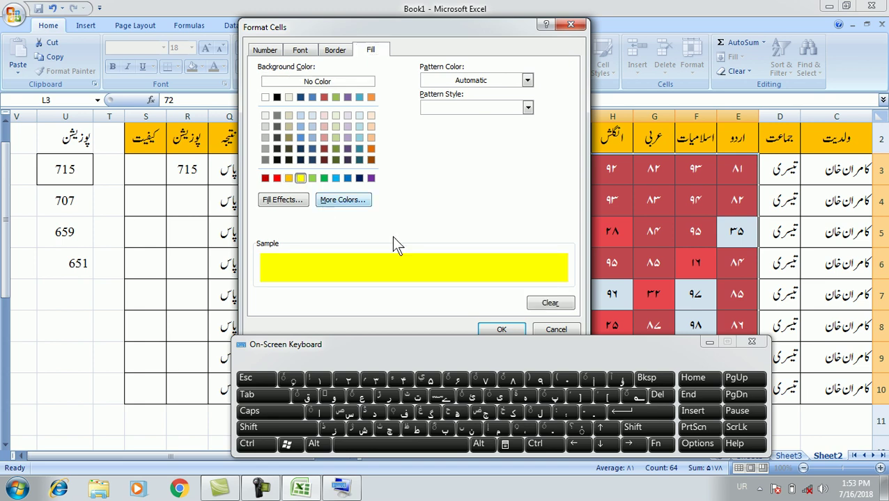
pyautogui.click(500, 329)
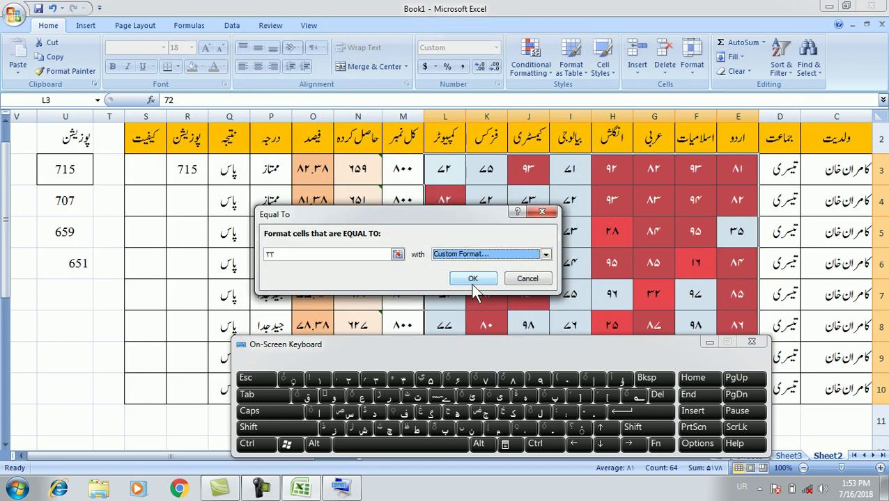
pyautogui.click(477, 280)
pyautogui.click(709, 342)
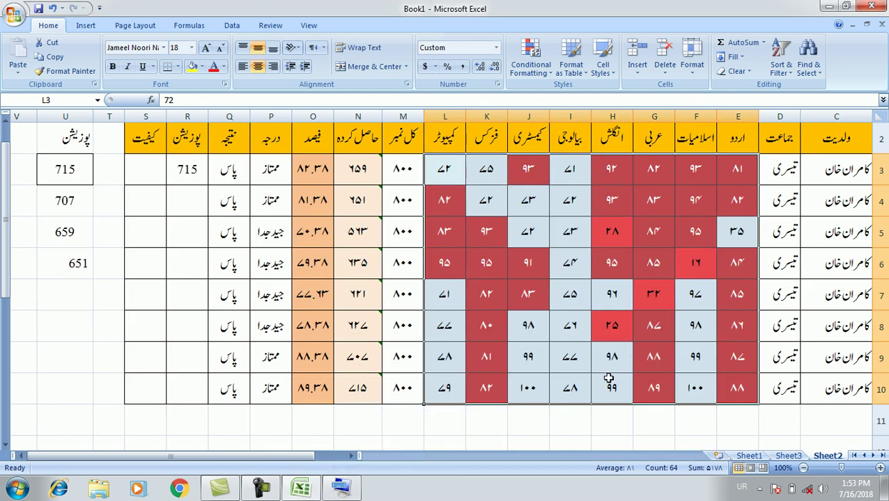
pyautogui.click(574, 438)
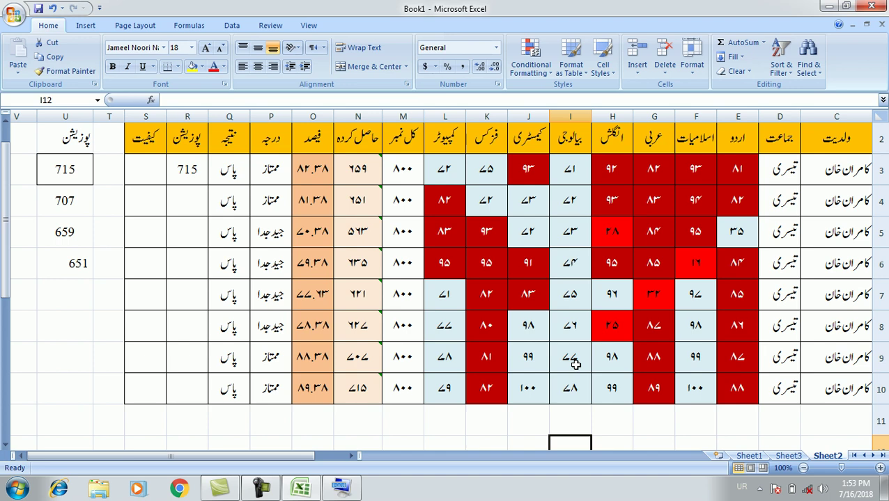
# Step: Change the Biology marks in I8 and I7 to ۳۳ (33)
pyautogui.click(561, 328)
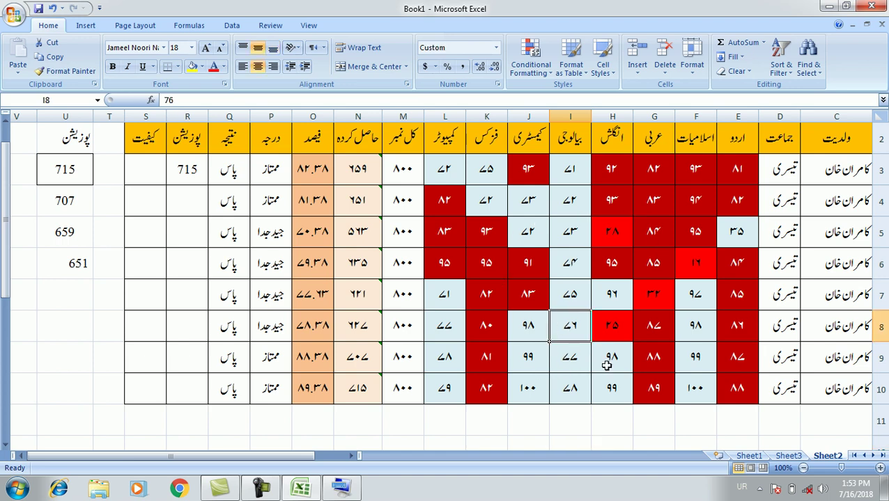
pyautogui.write('33')
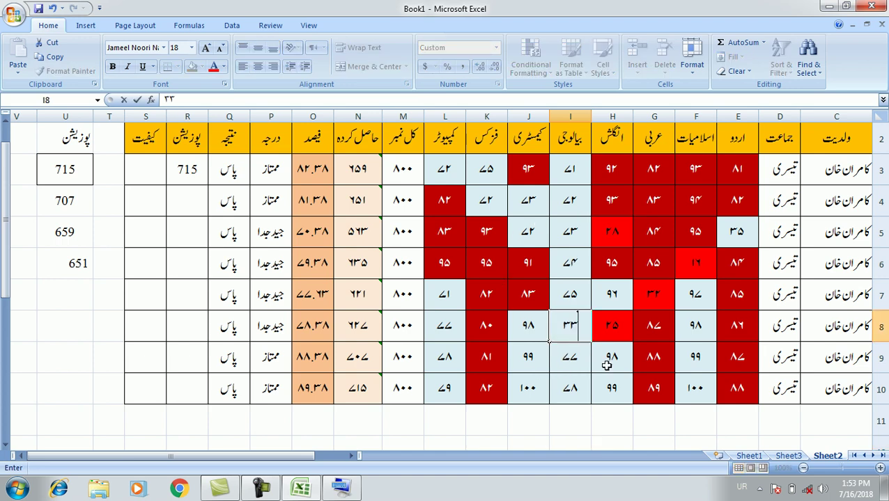
pyautogui.press('Up')
pyautogui.write('33')
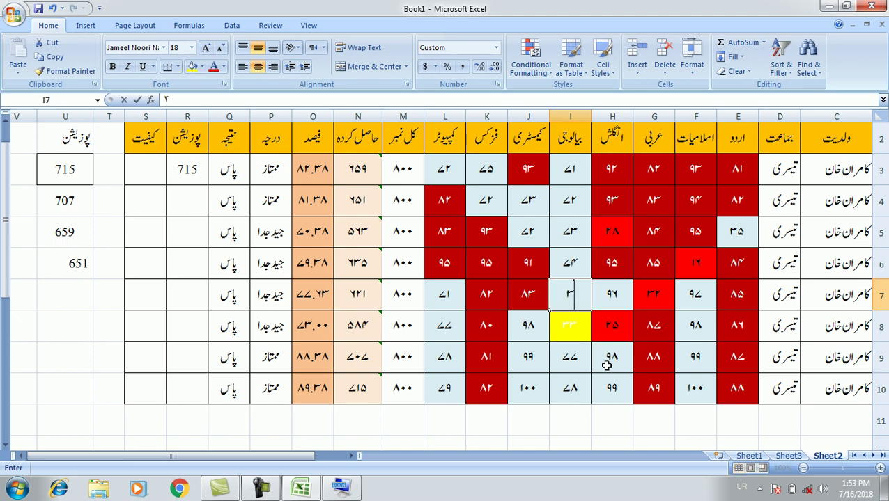
pyautogui.press('Up')
# Step: Change the Physics mark in K6 to ۳۳ (33)
pyautogui.press('Left')
pyautogui.press('Left')
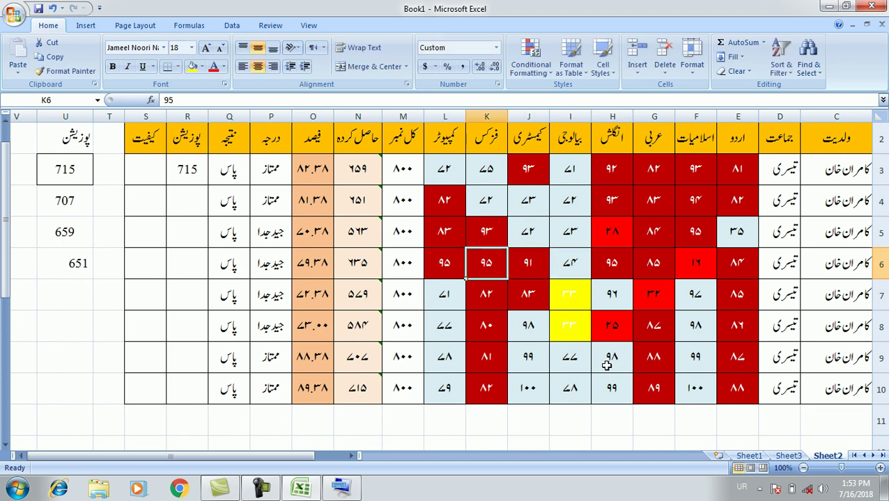
pyautogui.write('33')
pyautogui.press('Down')
pyautogui.press('Down')
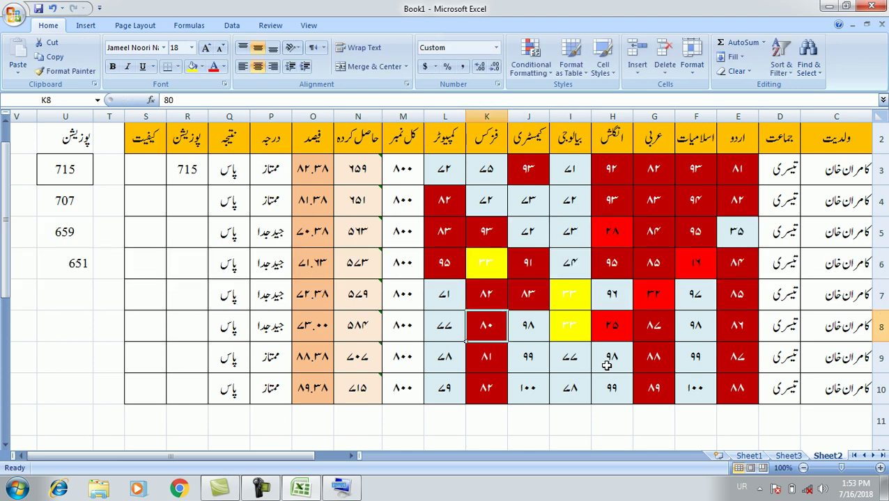
# Step: Change the Physics mark in K8 to ۳۳ (33)
pyautogui.write('33')
pyautogui.press('Right')
pyautogui.press('Down')
pyautogui.press('Down')
pyautogui.press('Right')
pyautogui.press('Right')
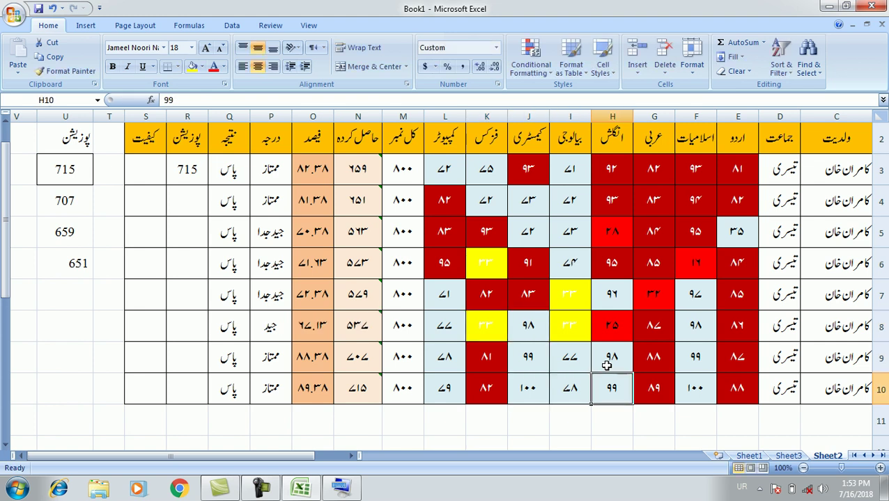
pyautogui.moveTo(444, 167); pyautogui.dragTo(486, 202)
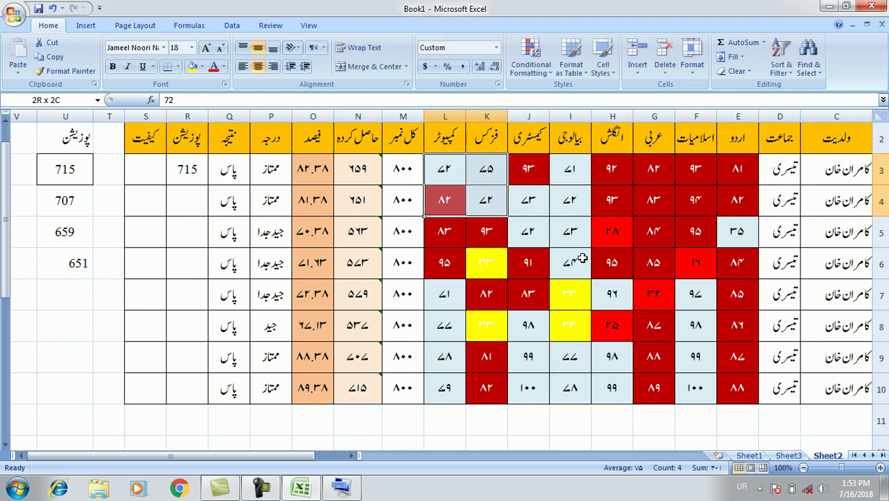
pyautogui.moveTo(581, 259); pyautogui.dragTo(743, 390)
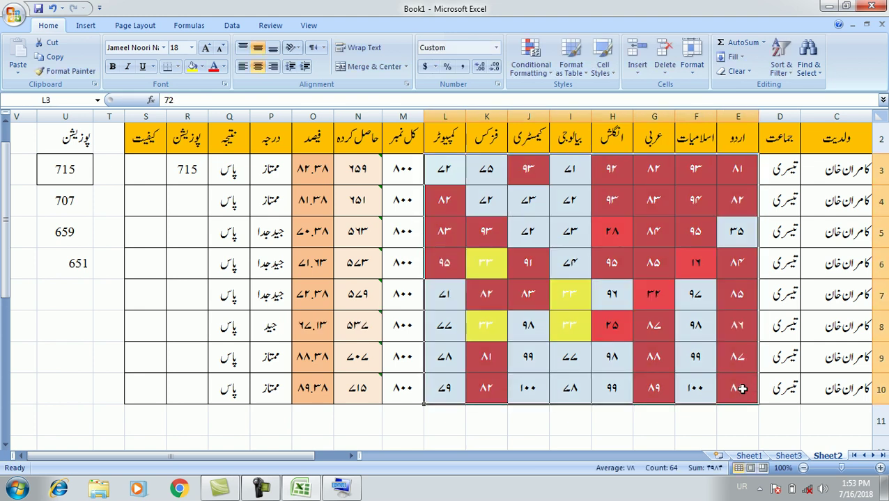
pyautogui.click(537, 72)
pyautogui.moveTo(557, 95)
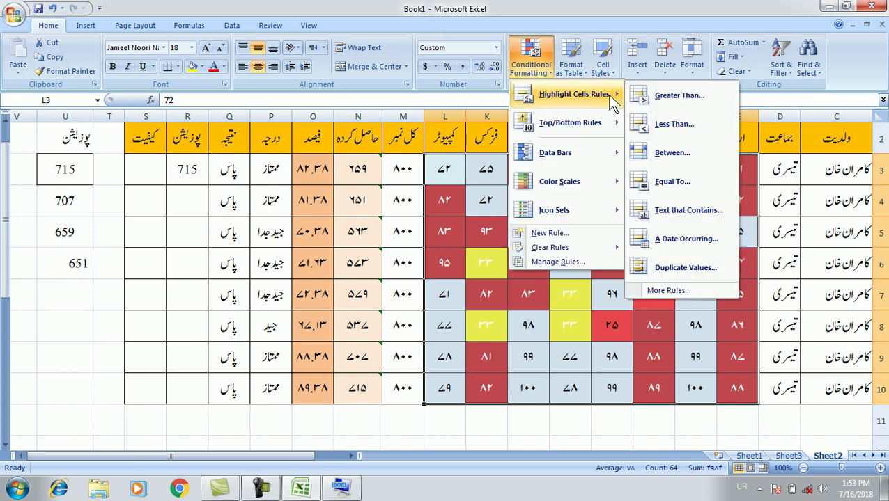
pyautogui.click(701, 214)
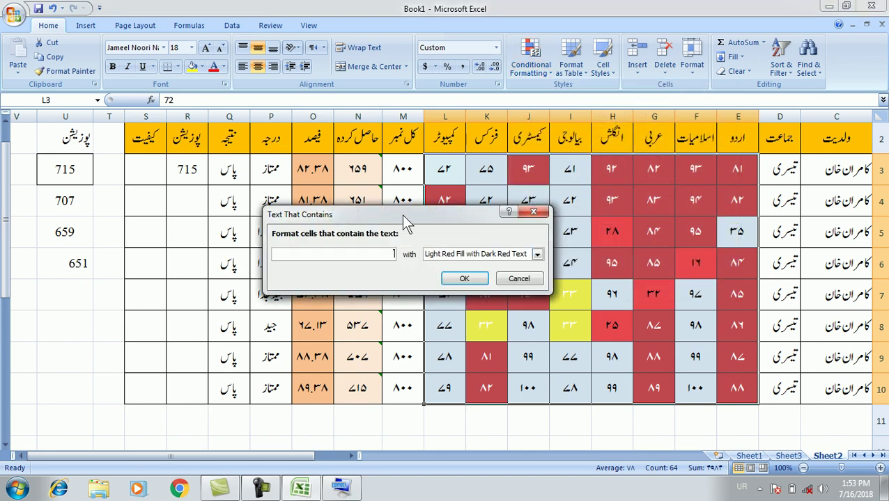
pyautogui.moveTo(401, 215); pyautogui.dragTo(486, 174)
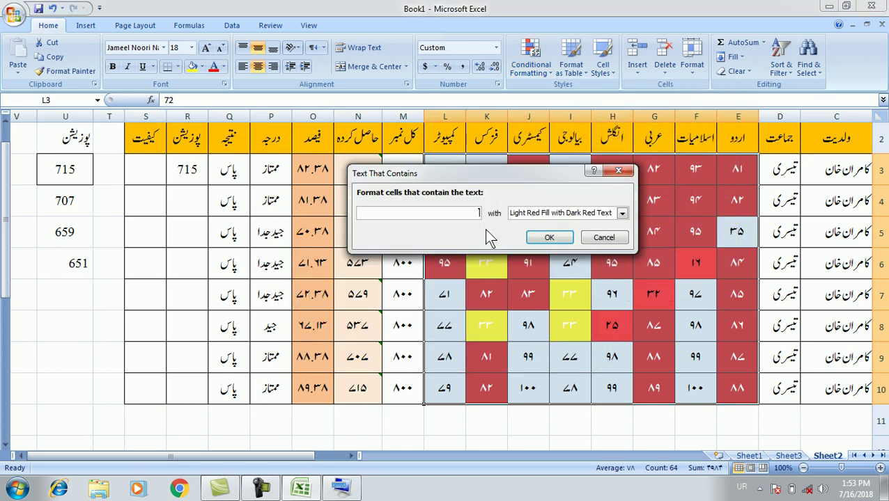
pyautogui.click(607, 243)
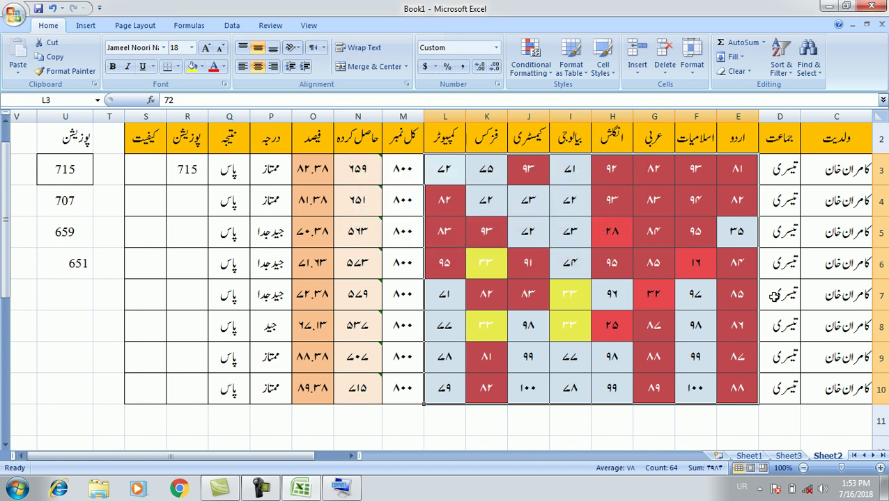
# Step: Start a Text That Contains rule for ممتاز on the grade column cells P3:P10
pyautogui.moveTo(275, 172); pyautogui.dragTo(260, 388)
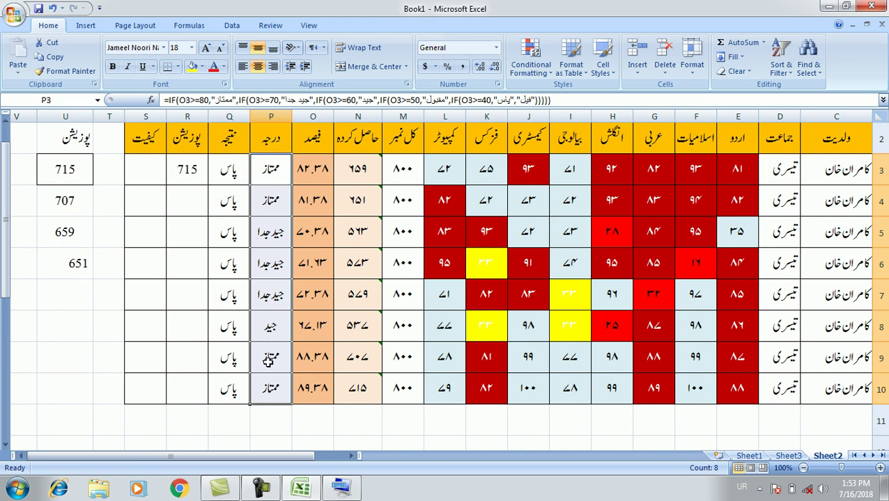
pyautogui.click(532, 74)
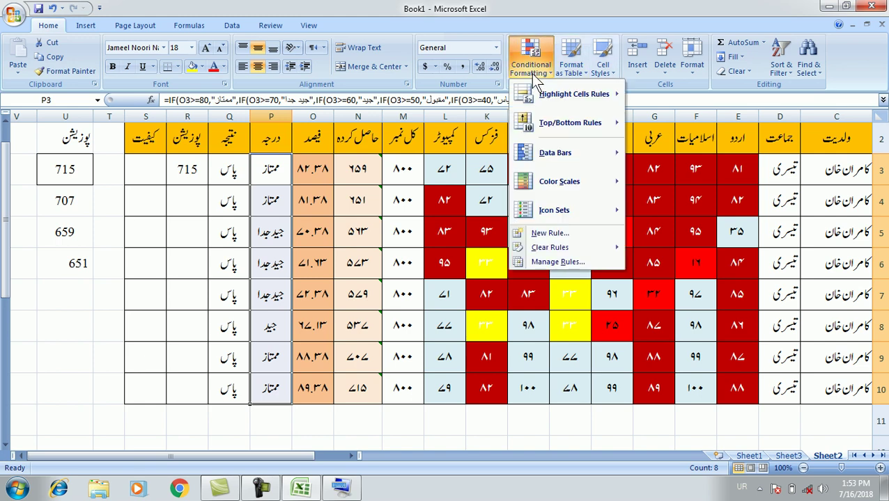
pyautogui.moveTo(580, 99)
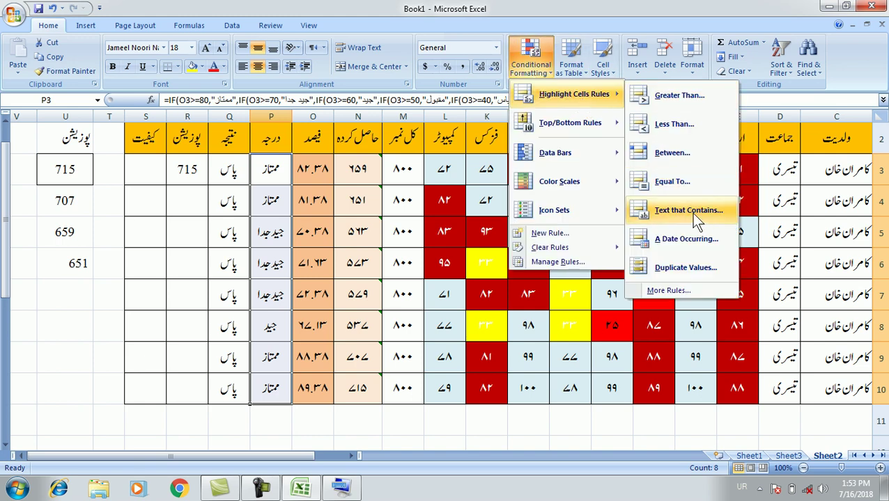
pyautogui.click(712, 222)
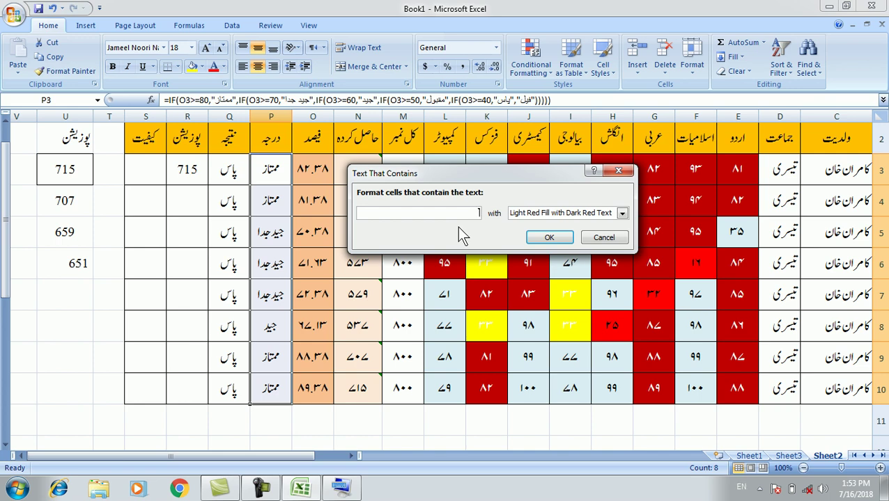
pyautogui.write('ممتاز')
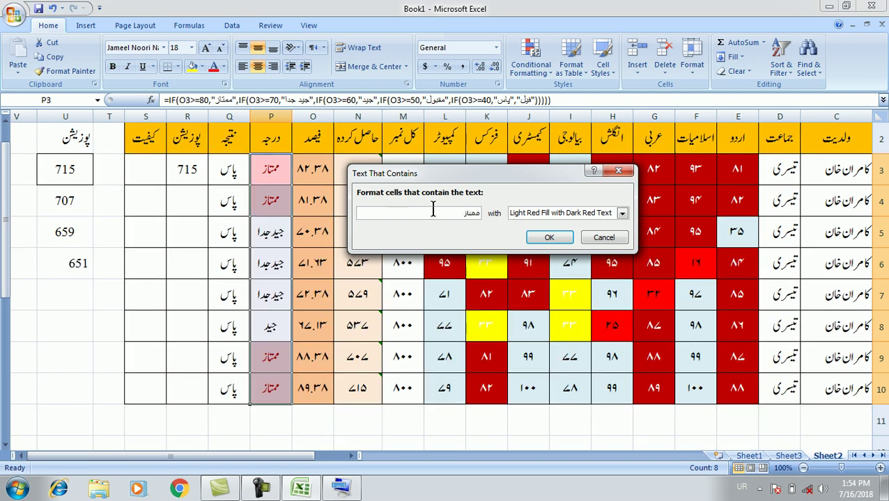
# Step: Give the ممتاز rule a custom format with a purple fill
pyautogui.click(603, 216)
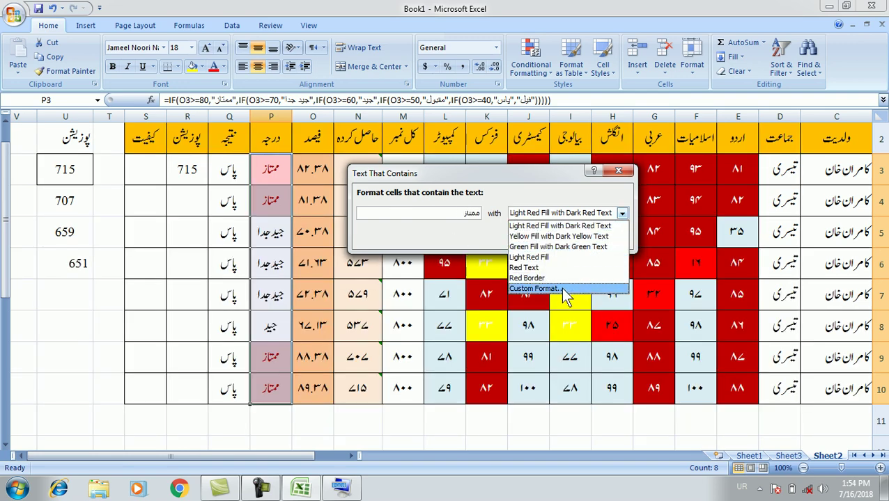
pyautogui.click(561, 289)
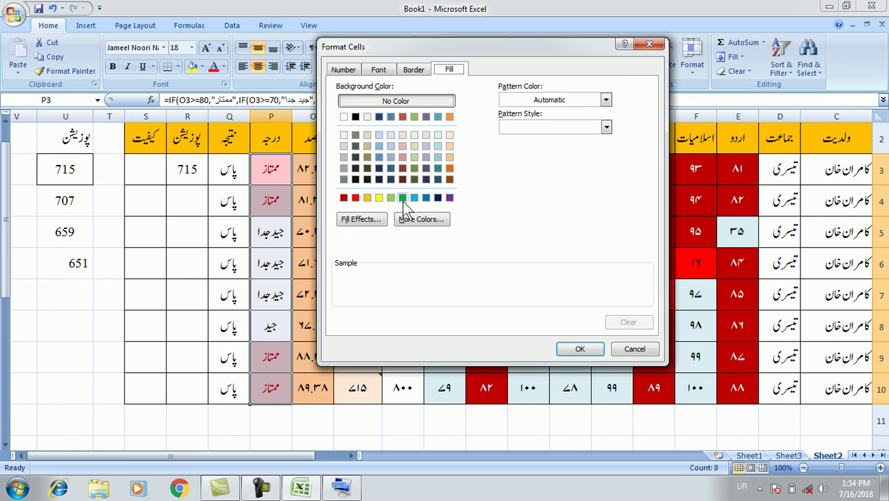
pyautogui.click(448, 198)
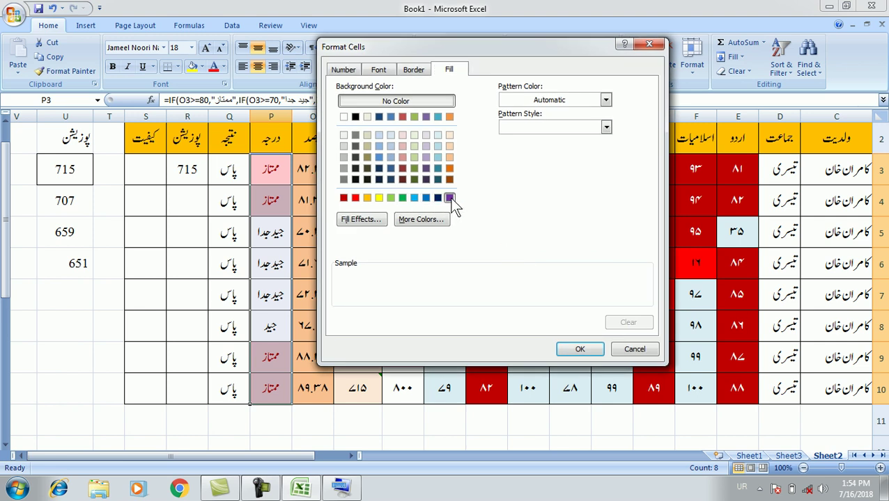
pyautogui.click(581, 349)
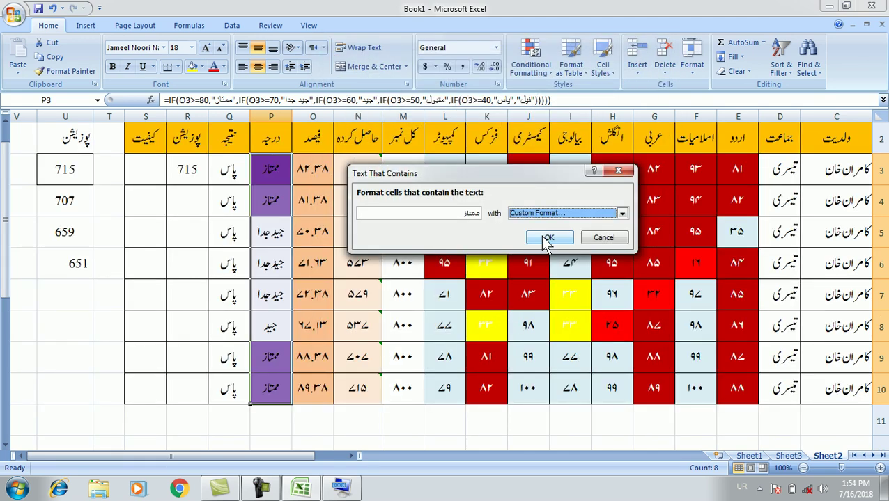
# Step: Reopen the ممتاز rule's custom format and set its font color to white
pyautogui.click(554, 214)
pyautogui.click(554, 288)
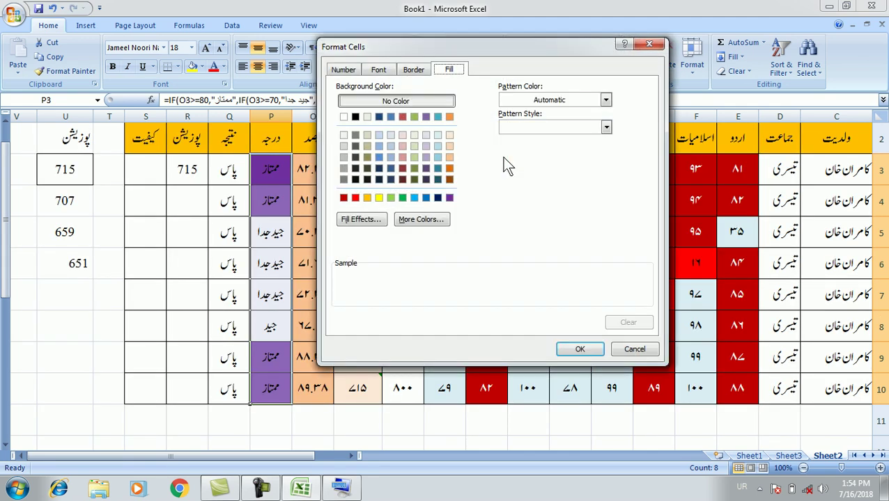
pyautogui.click(378, 69)
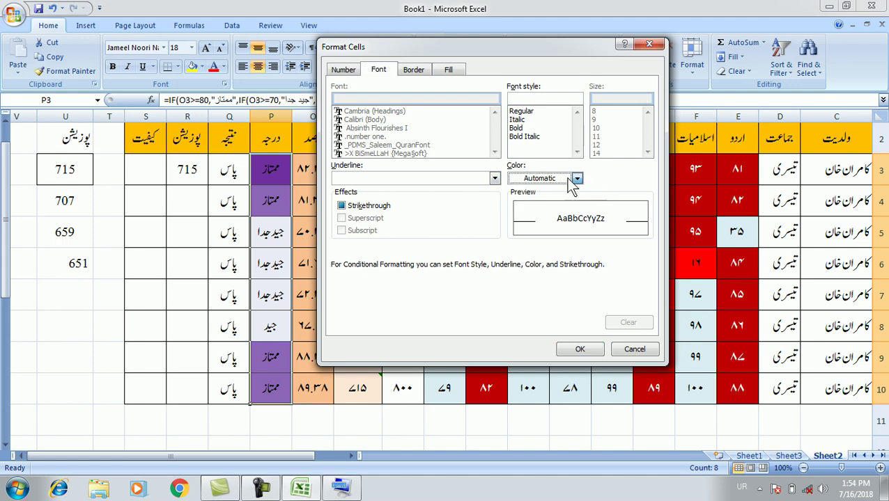
pyautogui.click(577, 178)
pyautogui.click(514, 221)
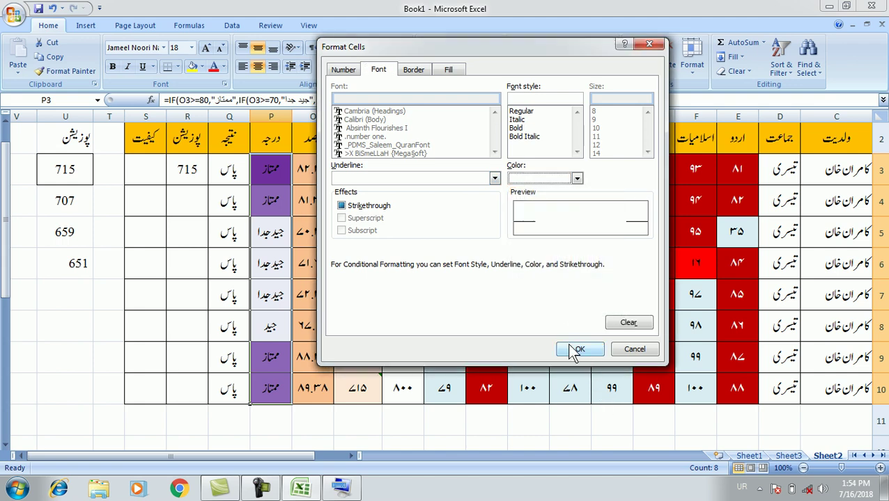
pyautogui.click(576, 349)
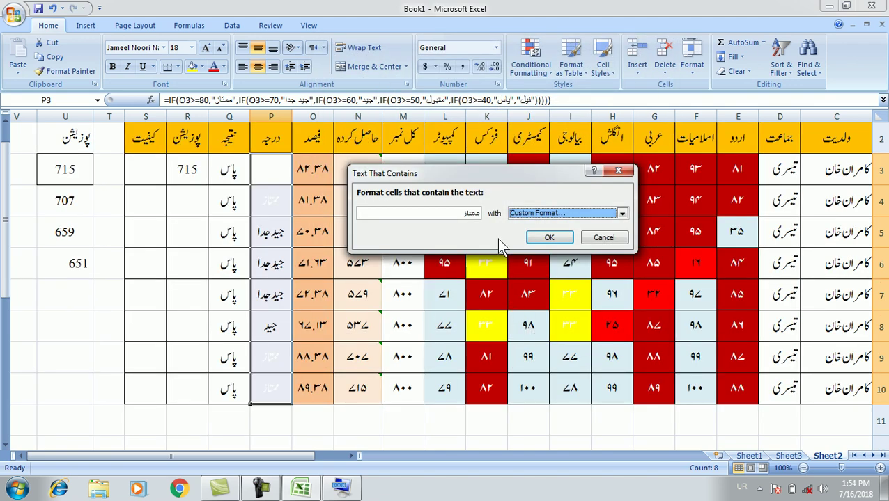
# Step: Define the custom format with both a white font and a purple fill, and apply the ممتاز rule to the grades
pyautogui.click(589, 215)
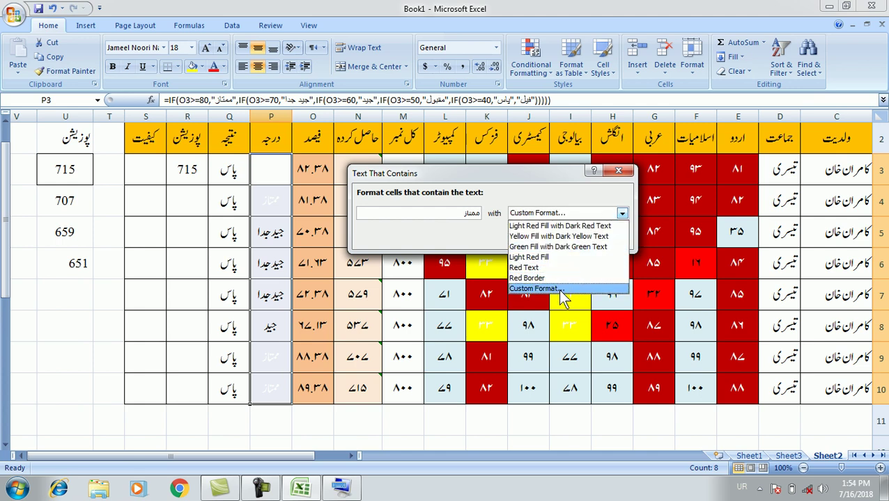
pyautogui.click(557, 289)
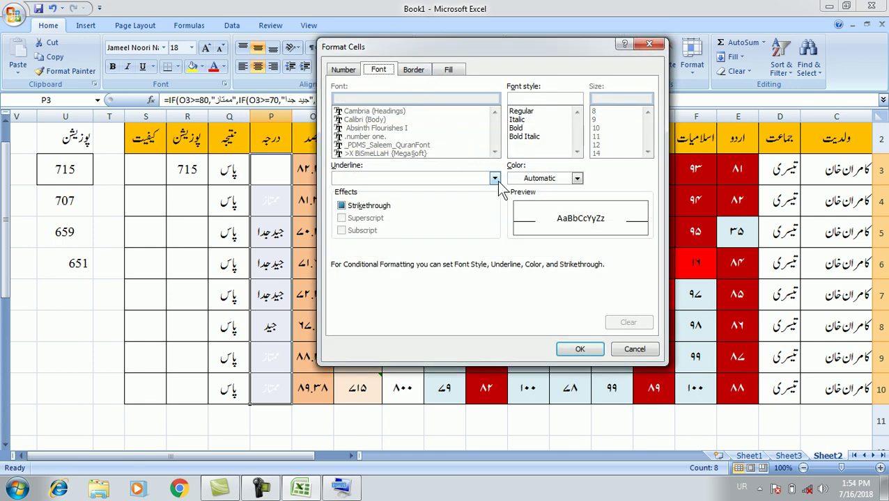
pyautogui.click(543, 179)
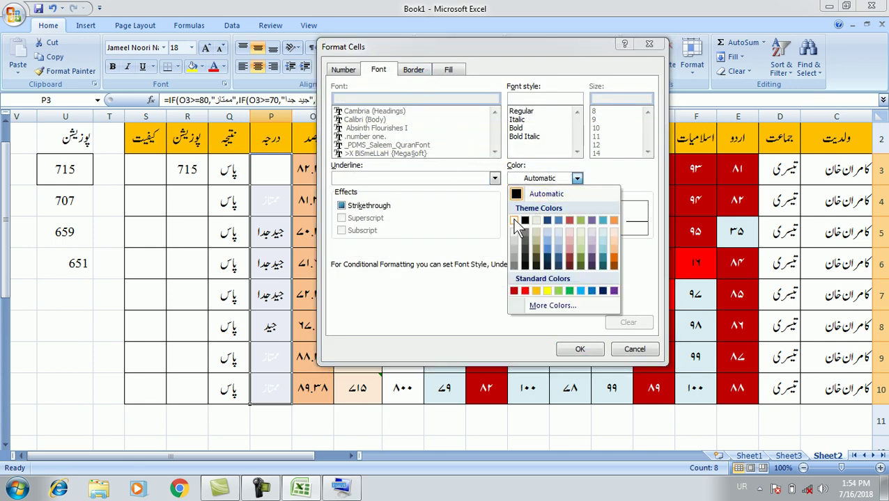
pyautogui.click(475, 88)
pyautogui.click(449, 70)
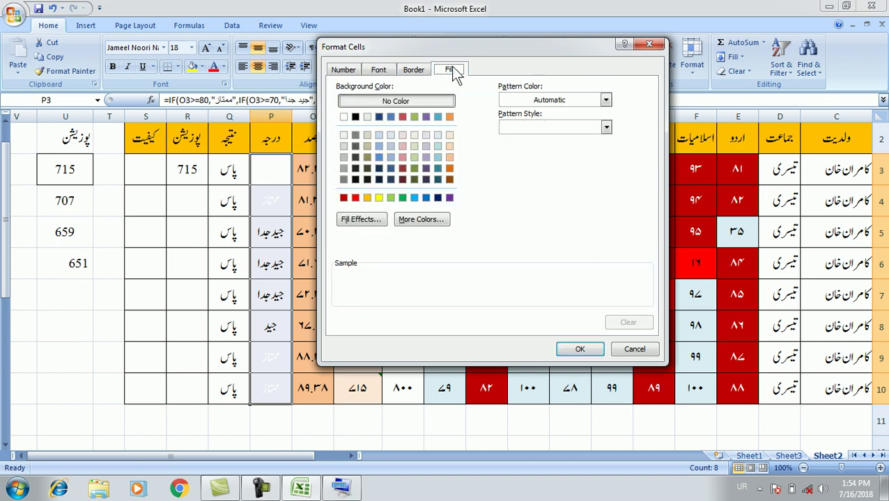
pyautogui.click(449, 198)
pyautogui.click(579, 349)
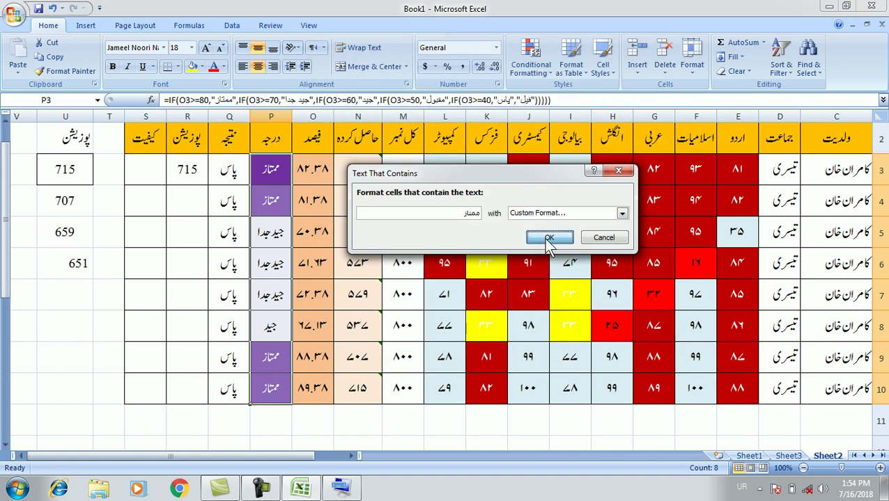
pyautogui.click(549, 237)
pyautogui.click(276, 411)
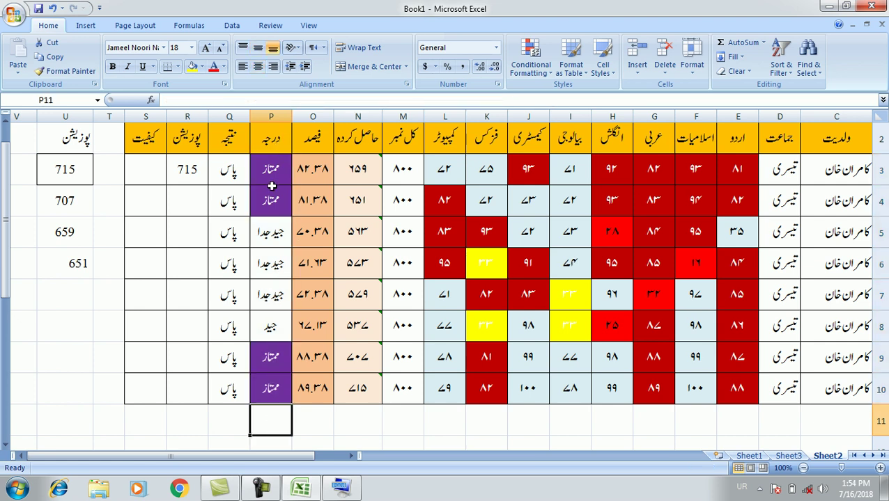
# Step: Start a Text That Contains rule for جید جدا on the grade column cells P3:P10
pyautogui.moveTo(274, 173); pyautogui.dragTo(281, 384)
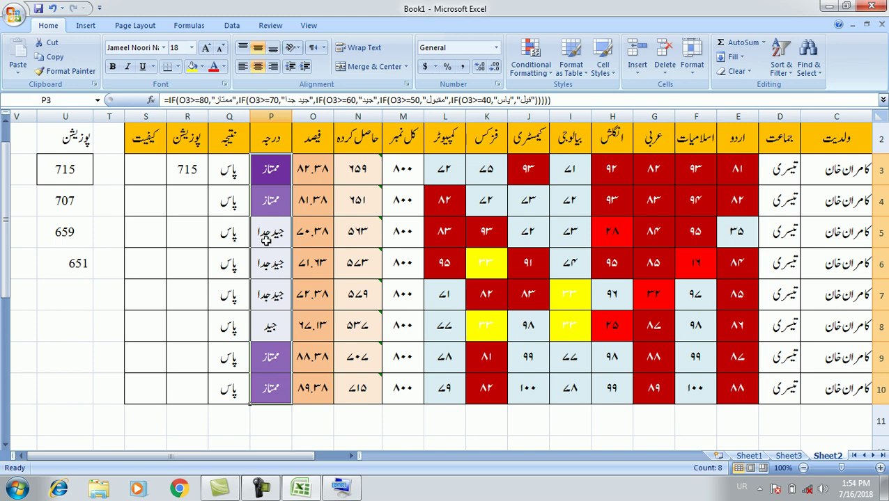
pyautogui.click(255, 421)
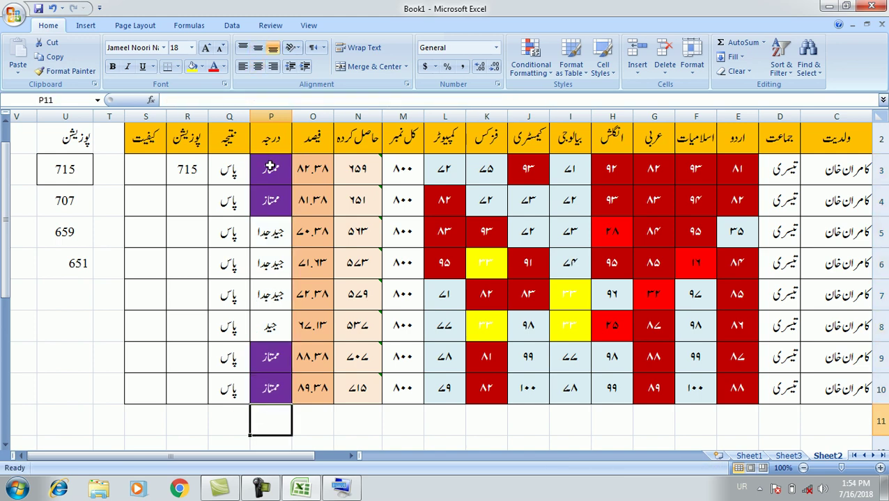
pyautogui.moveTo(270, 167); pyautogui.dragTo(278, 390)
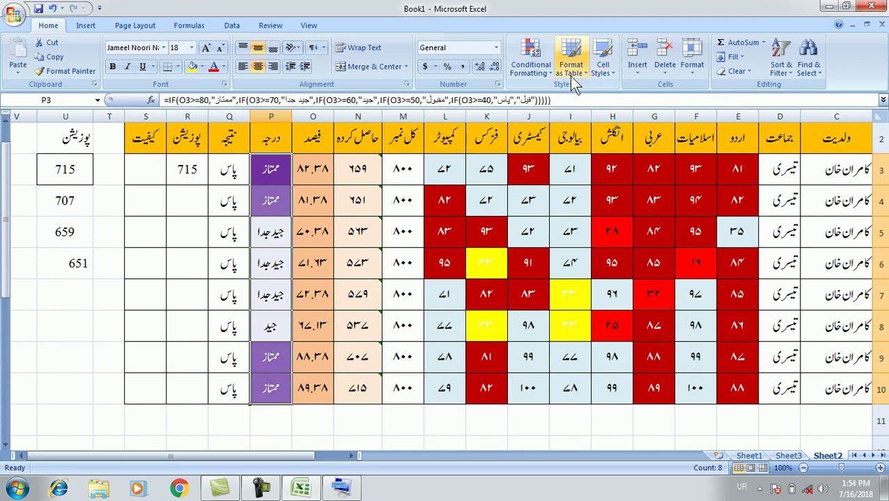
pyautogui.click(538, 76)
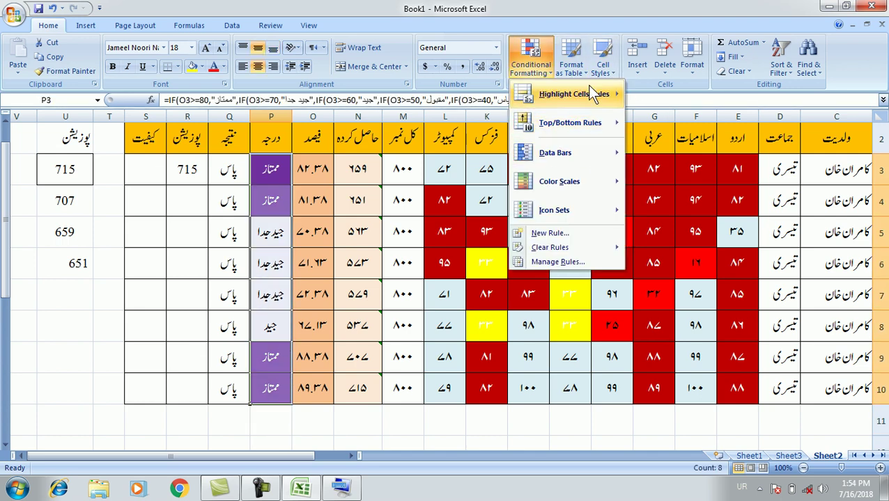
pyautogui.moveTo(590, 87)
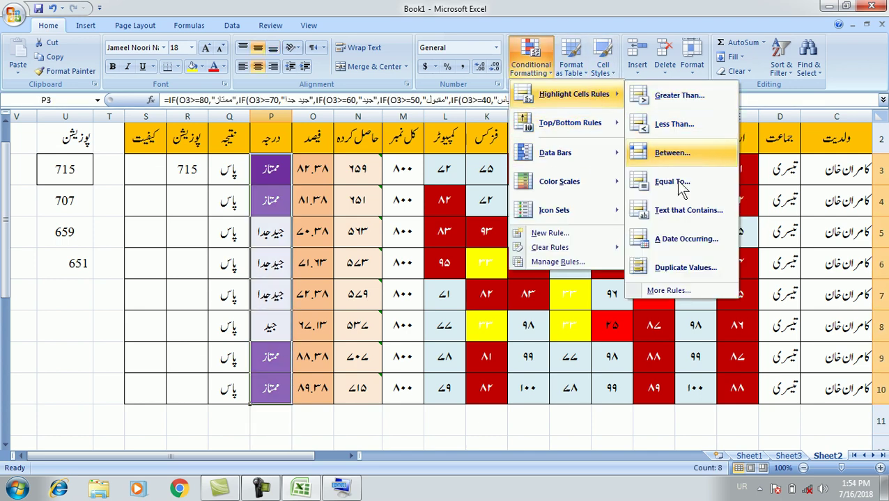
pyautogui.click(705, 214)
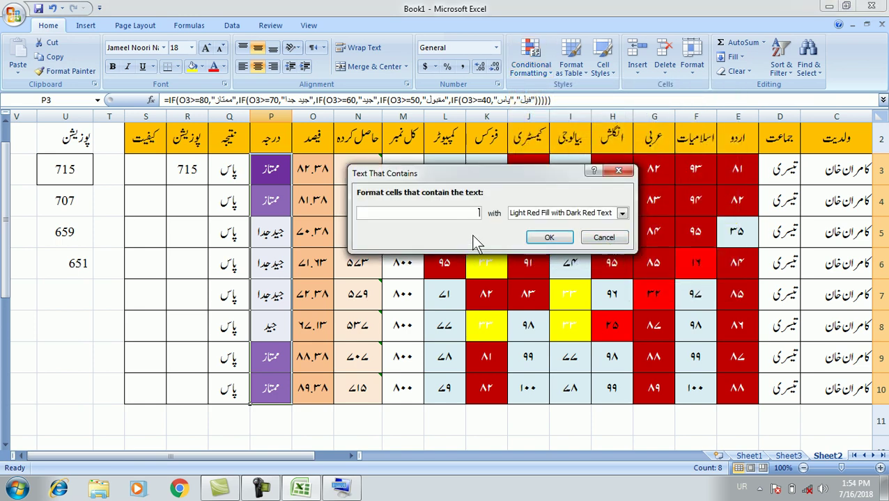
pyautogui.write('جید')
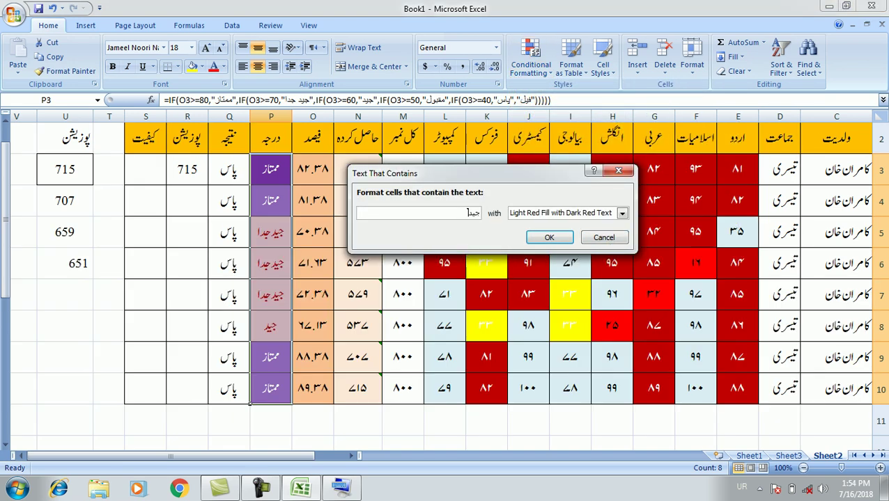
pyautogui.write(' جدا')
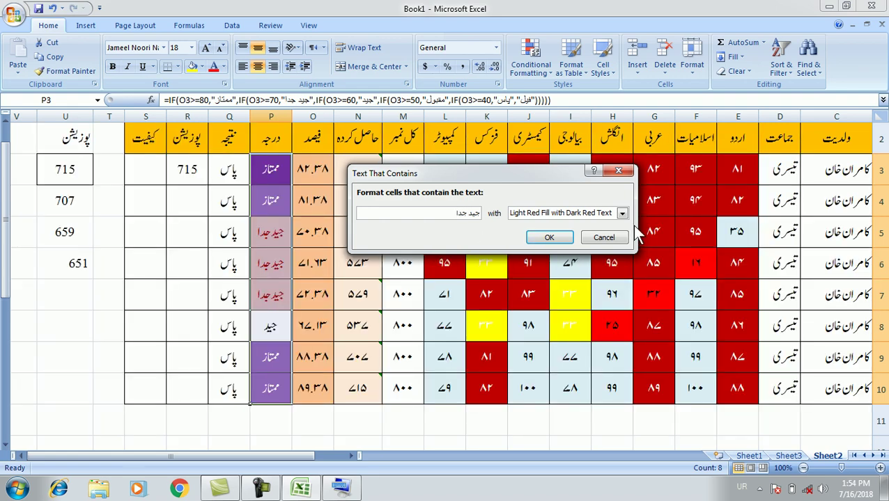
# Step: Give the جید جدا rule a custom format with a teal fill and white font, and apply it
pyautogui.click(621, 213)
pyautogui.click(570, 287)
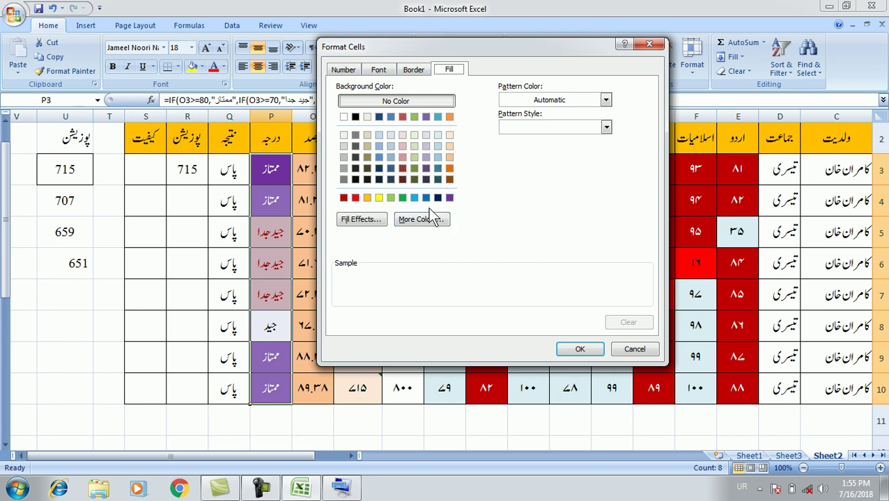
pyautogui.click(438, 169)
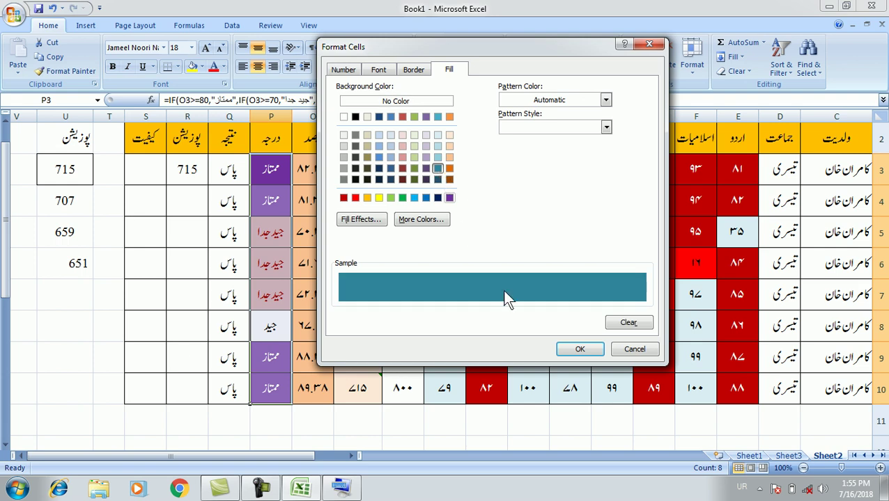
pyautogui.click(385, 75)
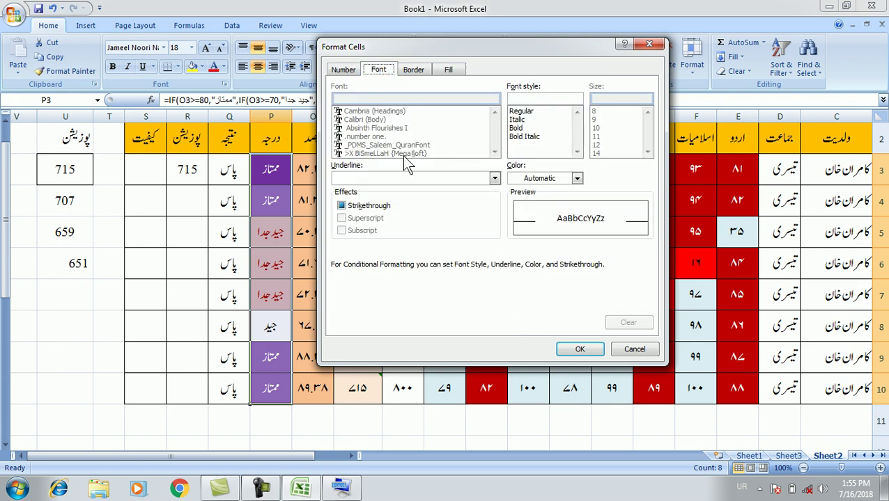
pyautogui.click(550, 179)
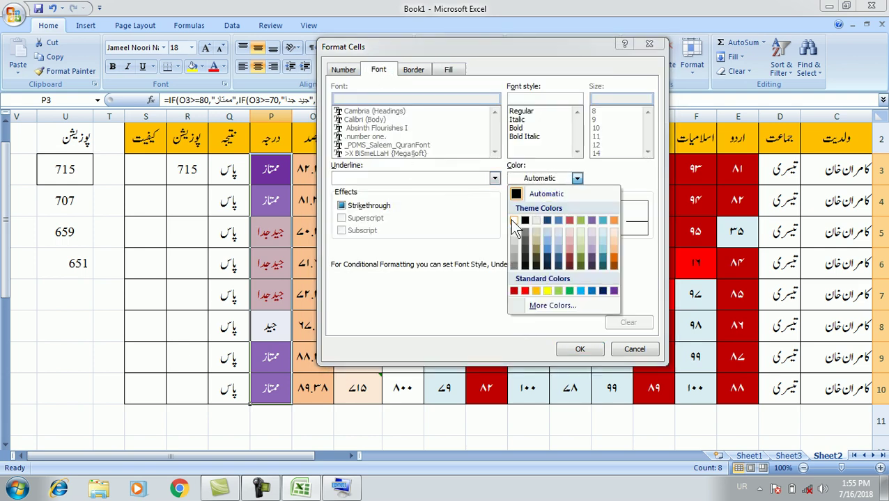
pyautogui.click(514, 221)
pyautogui.click(575, 349)
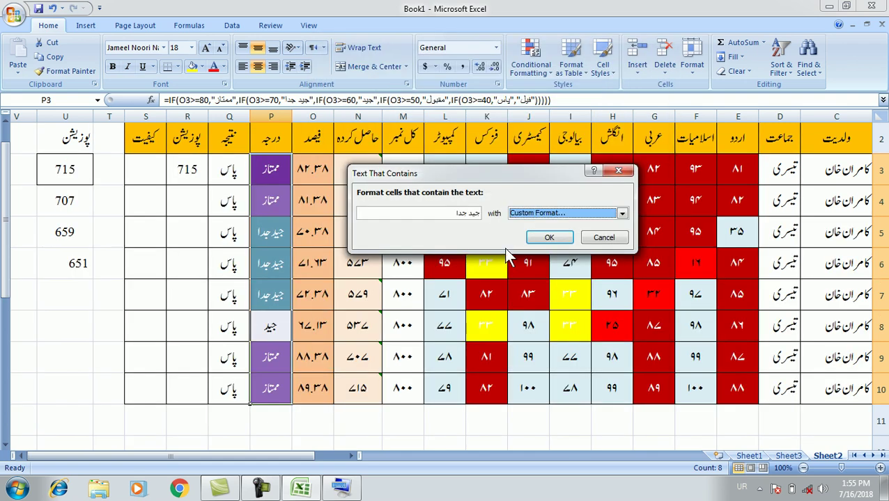
pyautogui.click(547, 236)
pyautogui.click(330, 433)
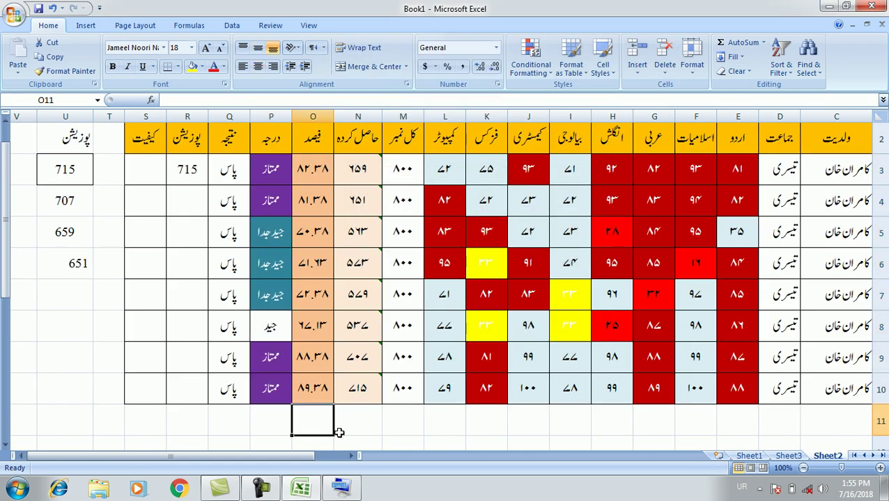
# Step: Try a further Text That Contains rule on grades P3:P10, using جید as the text
pyautogui.click(277, 232)
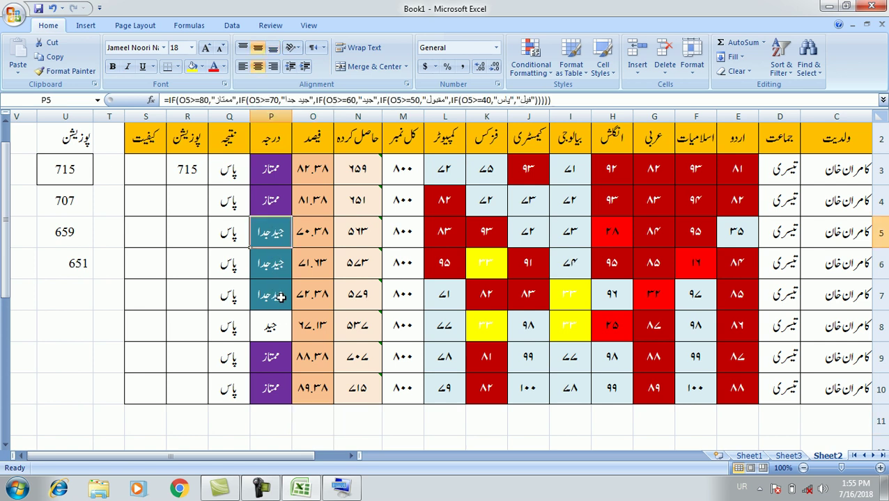
pyautogui.moveTo(276, 173); pyautogui.dragTo(273, 390)
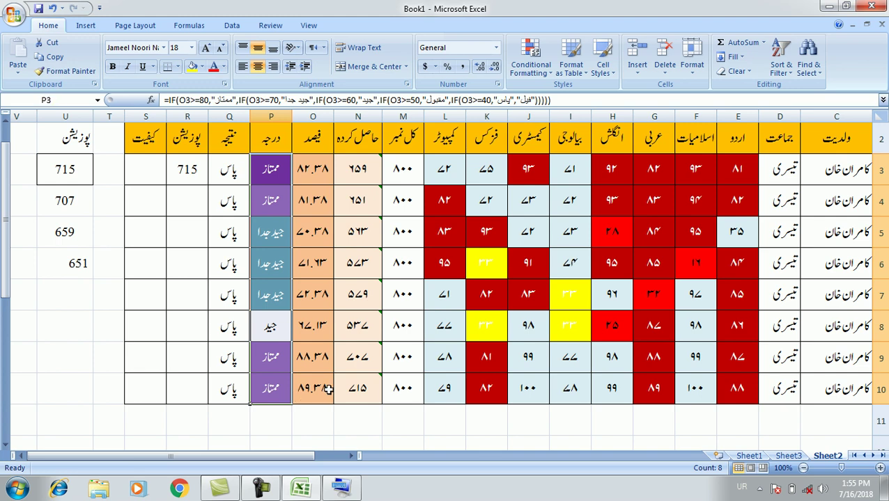
pyautogui.click(541, 74)
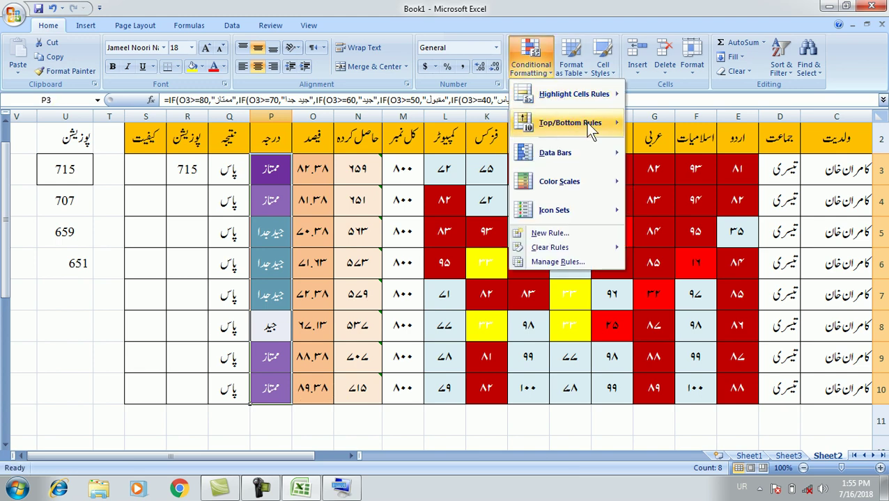
pyautogui.moveTo(585, 92)
pyautogui.click(681, 216)
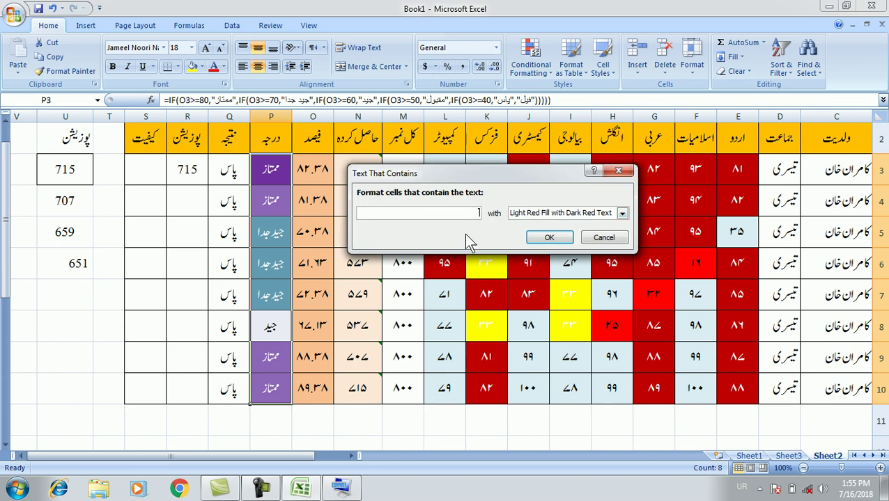
pyautogui.write('جید')
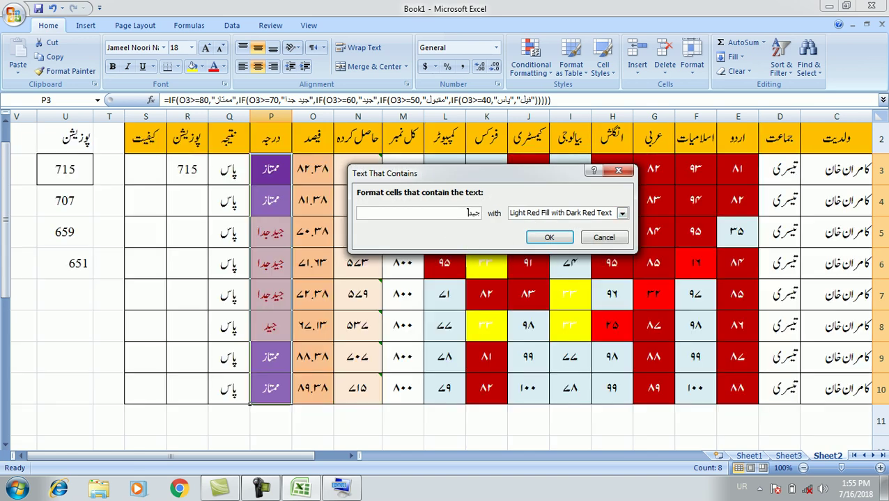
# Step: Try applying the جید rule with a custom format of white font and light blue fill
pyautogui.click(539, 213)
pyautogui.click(553, 287)
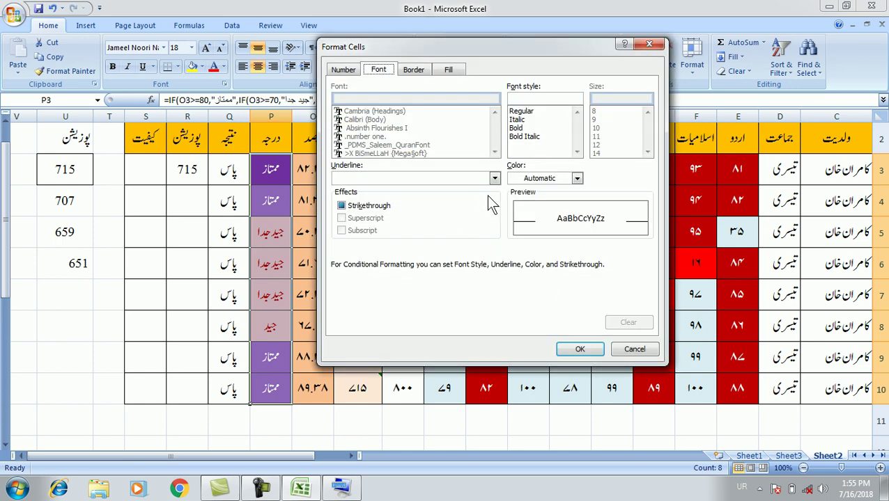
pyautogui.click(549, 175)
pyautogui.click(515, 223)
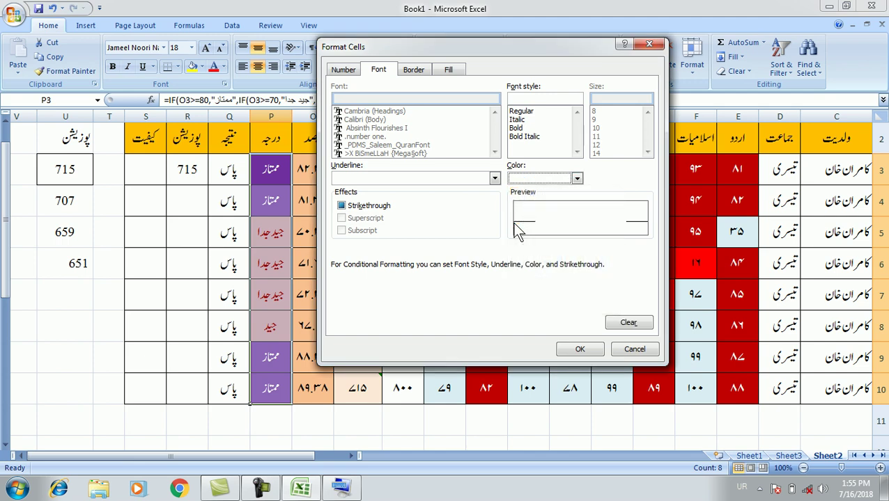
pyautogui.click(449, 71)
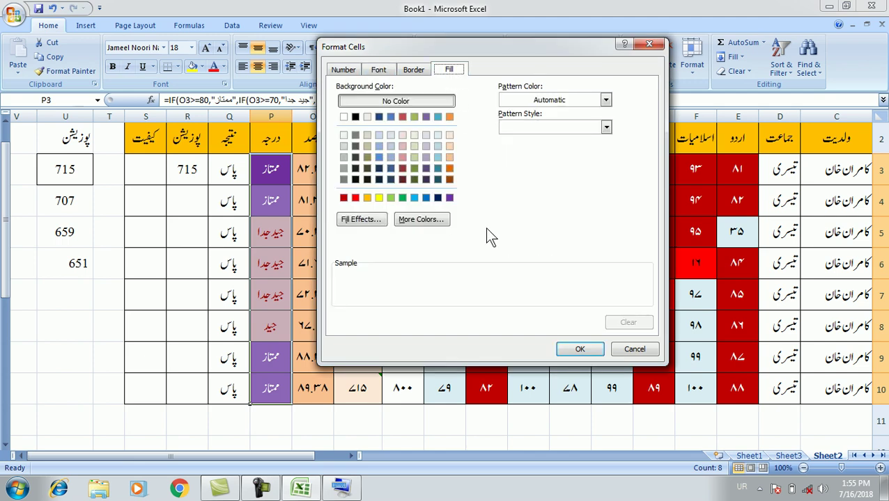
pyautogui.click(390, 145)
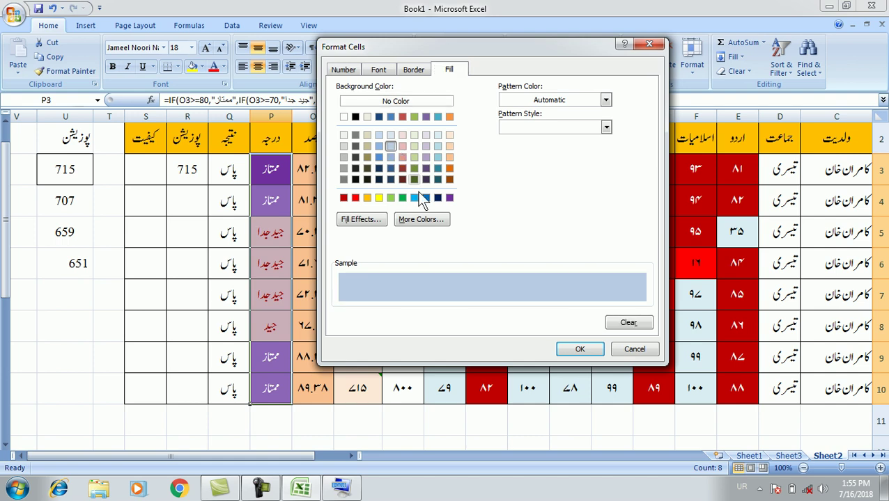
pyautogui.click(579, 348)
pyautogui.click(550, 238)
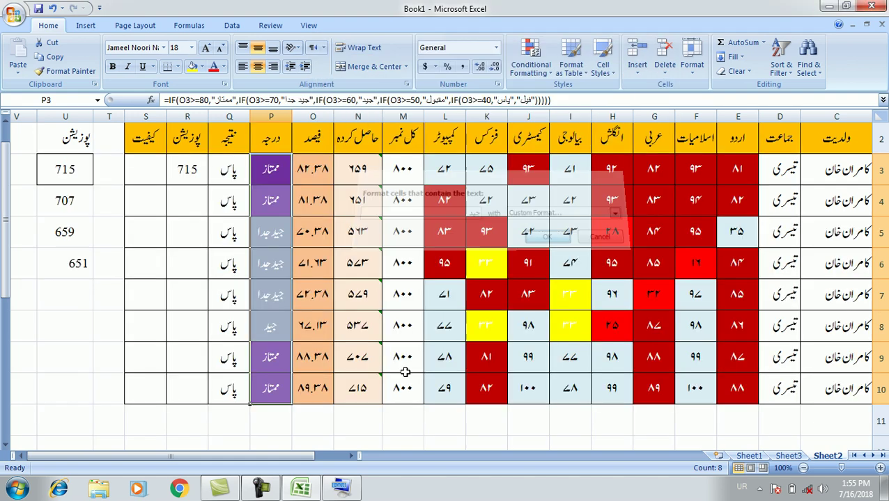
pyautogui.click(362, 357)
pyautogui.click(324, 432)
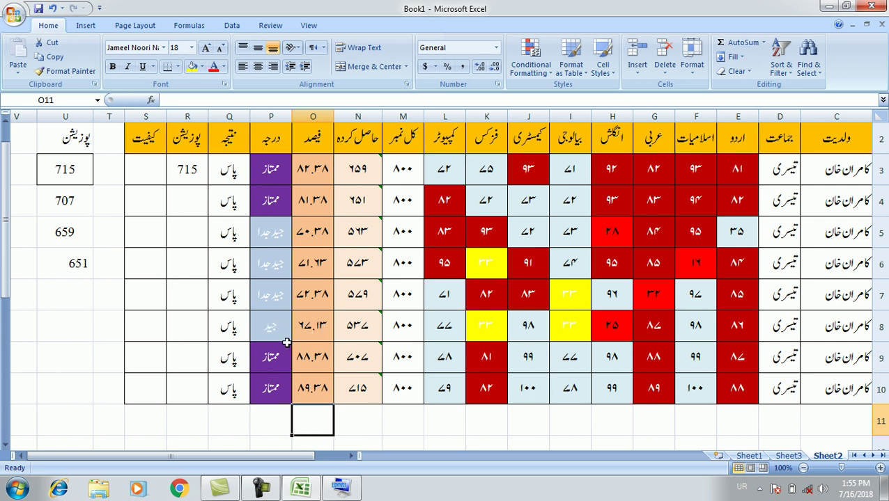
# Step: Undo the جید rule on the grade column and save the workbook
pyautogui.click(269, 327)
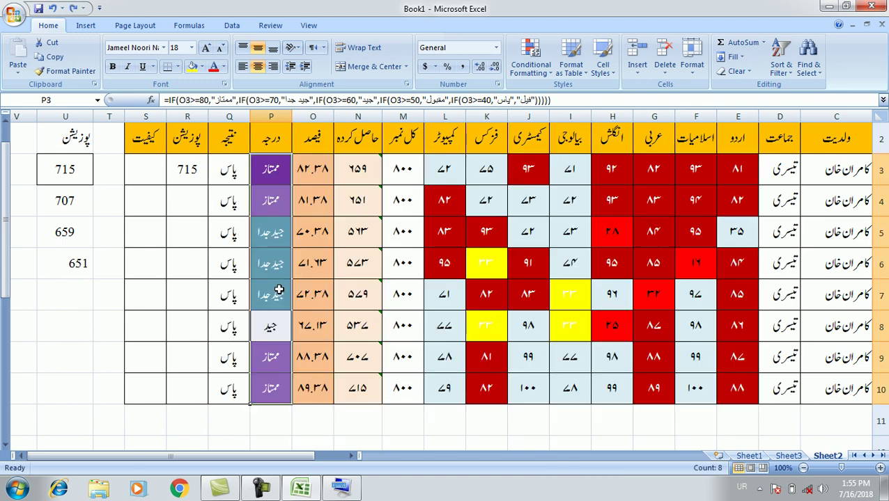
pyautogui.click(347, 427)
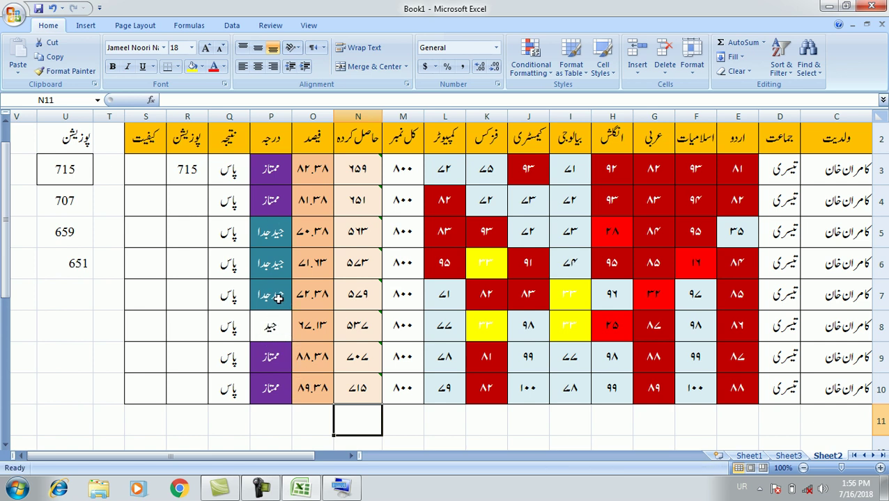
pyautogui.click(414, 426)
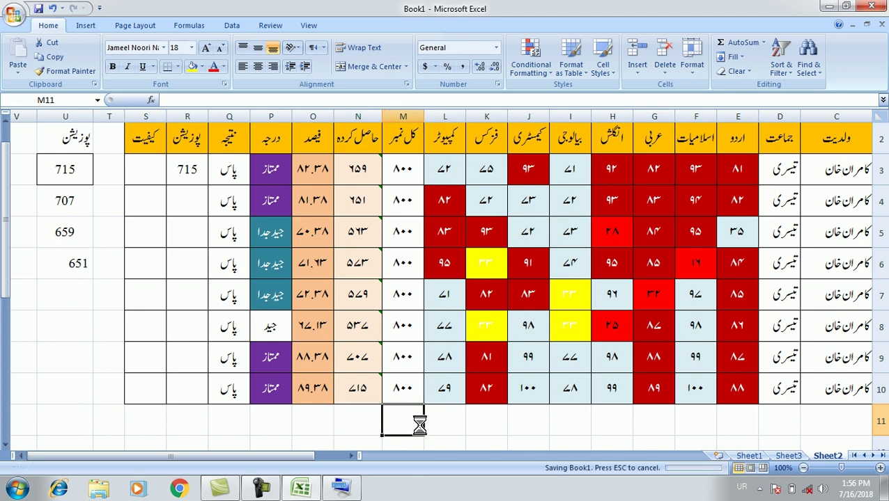
pyautogui.click(536, 69)
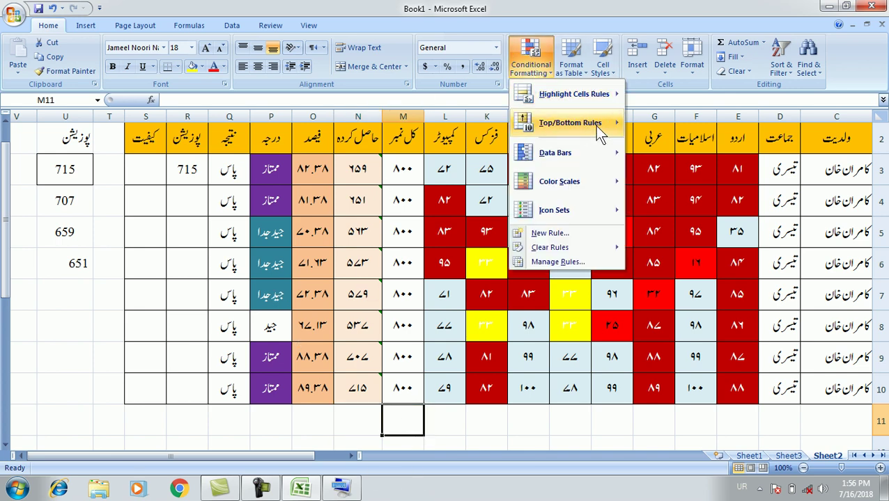
pyautogui.moveTo(616, 96)
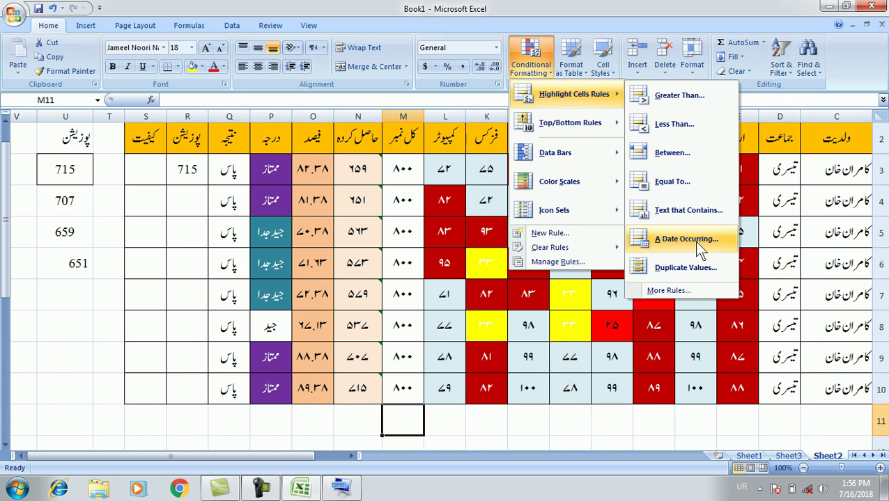
pyautogui.click(645, 422)
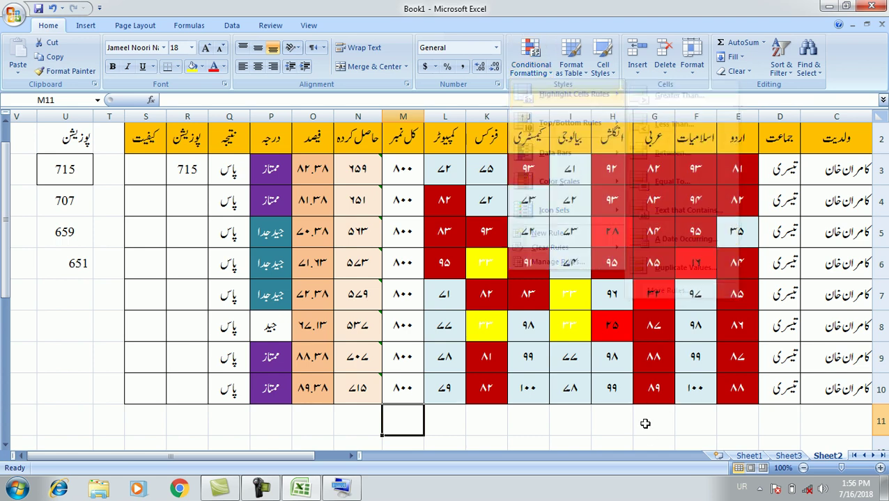
pyautogui.click(647, 425)
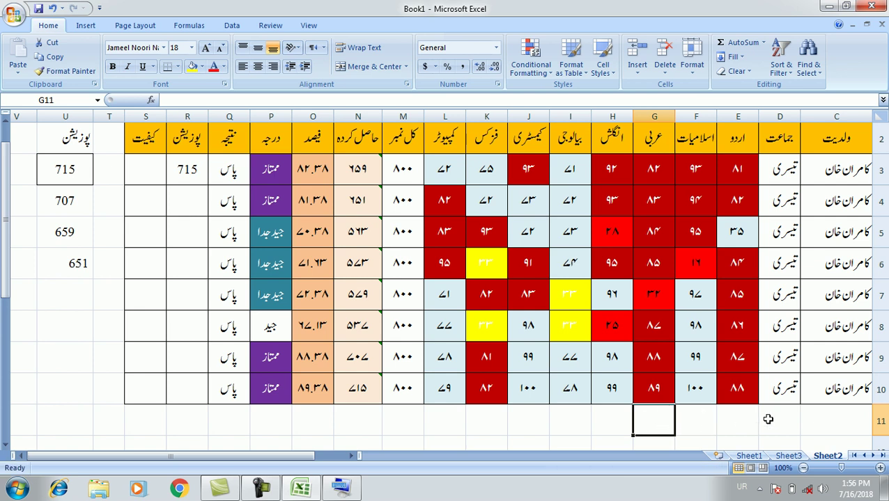
# Step: Look at the empty Sheet3 and return to the result table on Sheet2
pyautogui.click(795, 457)
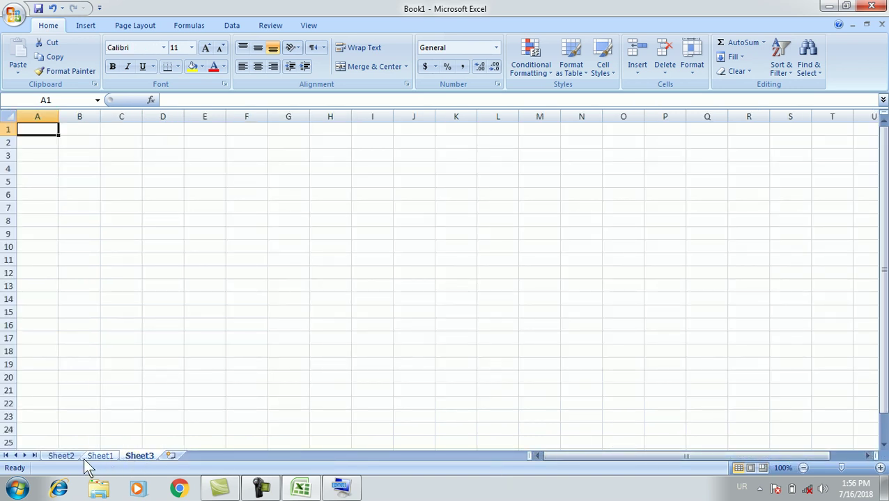
pyautogui.click(63, 457)
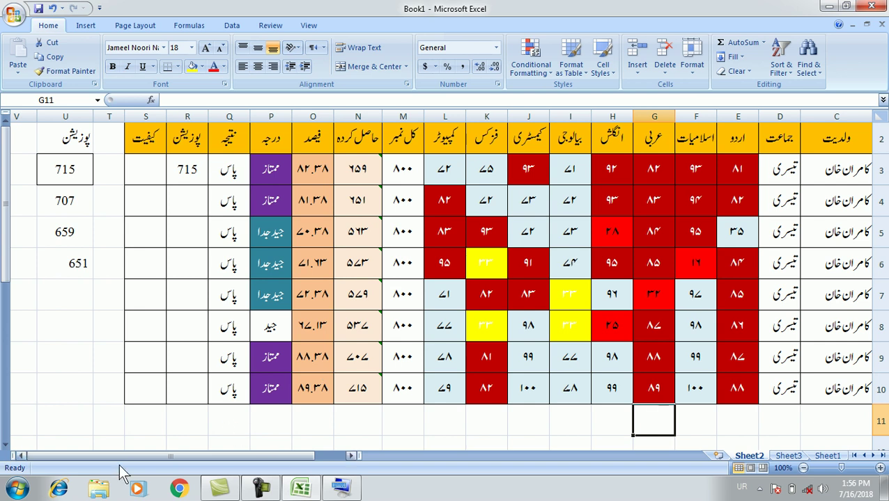
pyautogui.click(19, 457)
pyautogui.click(20, 457)
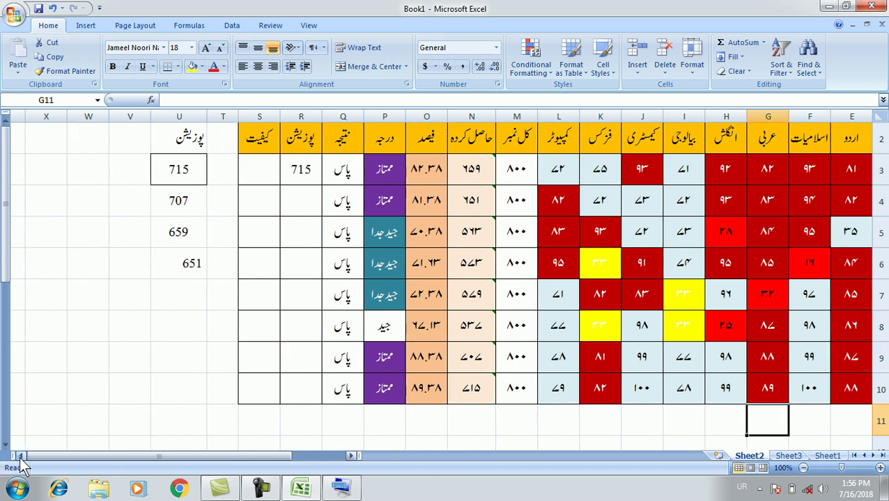
# Step: Enter today's date in the empty cell W7 with the formula =TODAY()
pyautogui.click(20, 457)
pyautogui.click(135, 299)
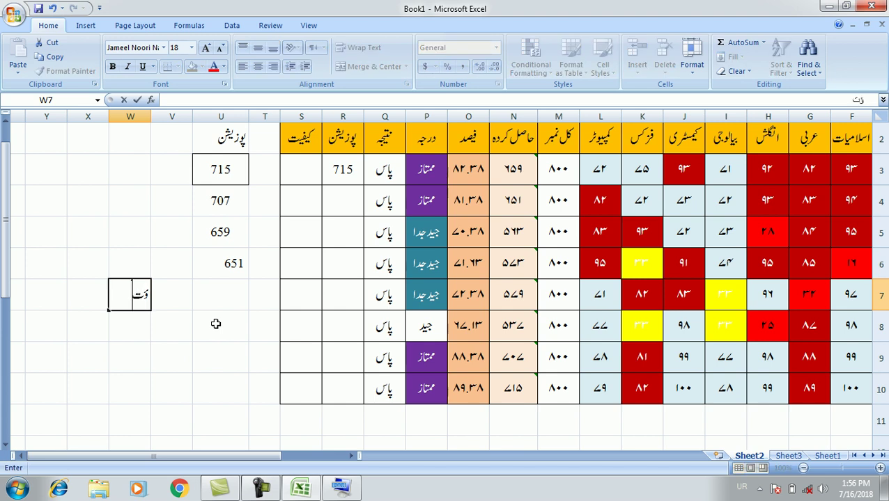
pyautogui.hotkey('alt', 'shift')
pyautogui.write('=')
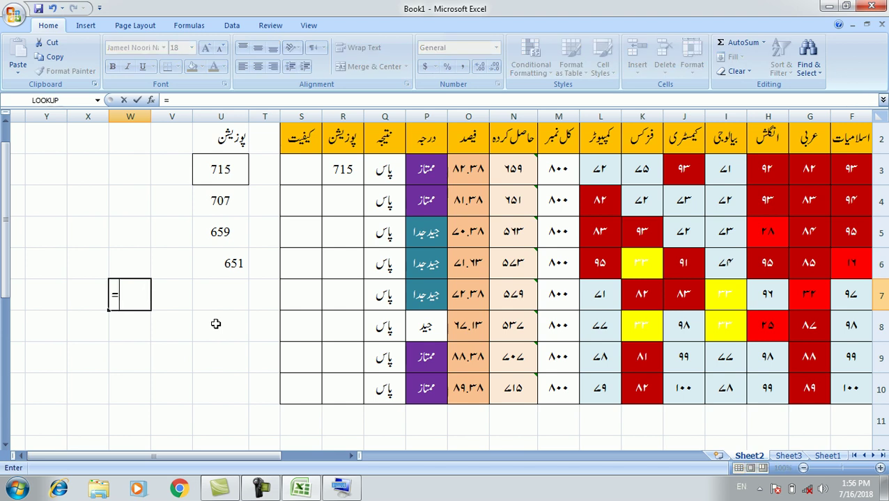
pyautogui.write('today')
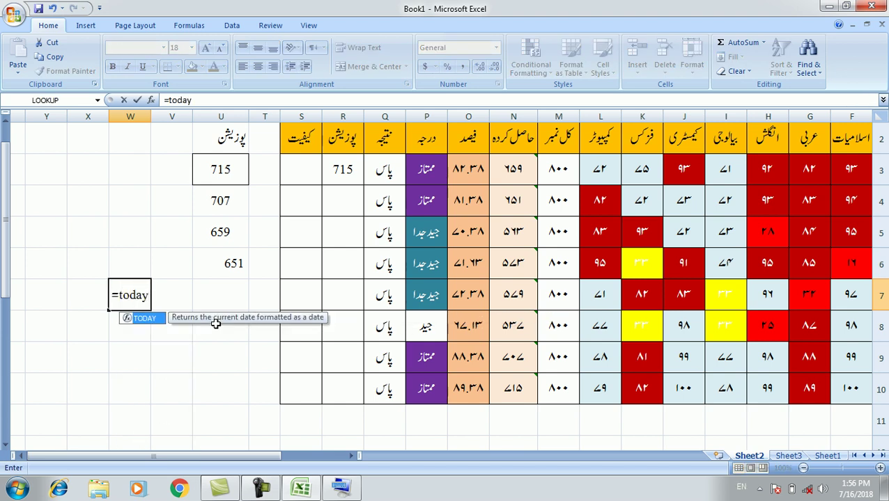
pyautogui.write('(')
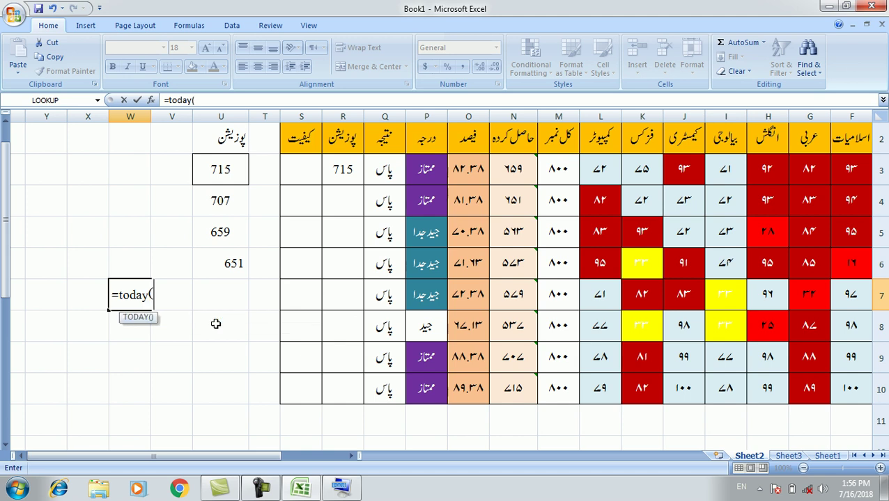
pyautogui.press('Return')
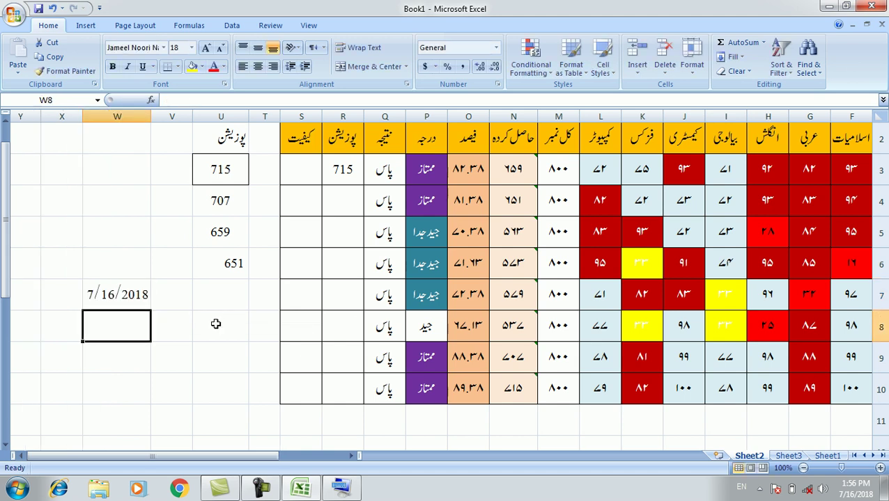
pyautogui.press('Up')
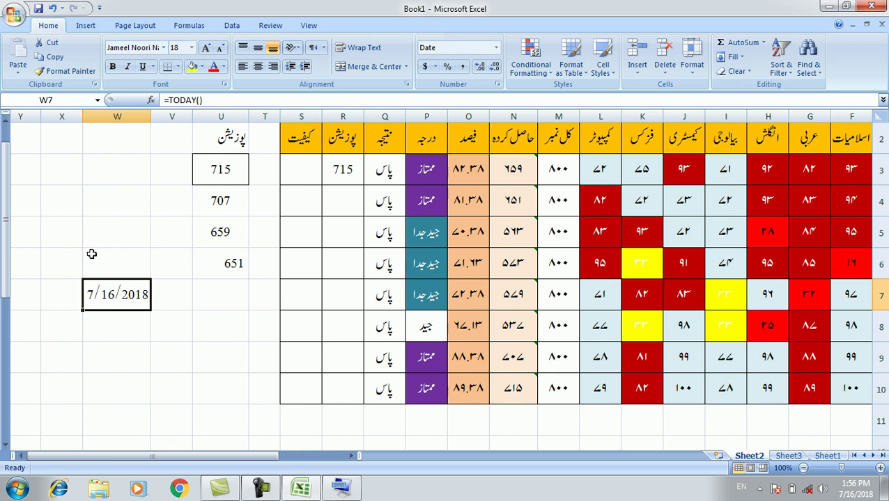
# Step: Start an A Date Occurring highlight rule on the range V3:W10 and set its date condition to Today
pyautogui.click(120, 174)
pyautogui.moveTo(123, 194); pyautogui.dragTo(165, 387)
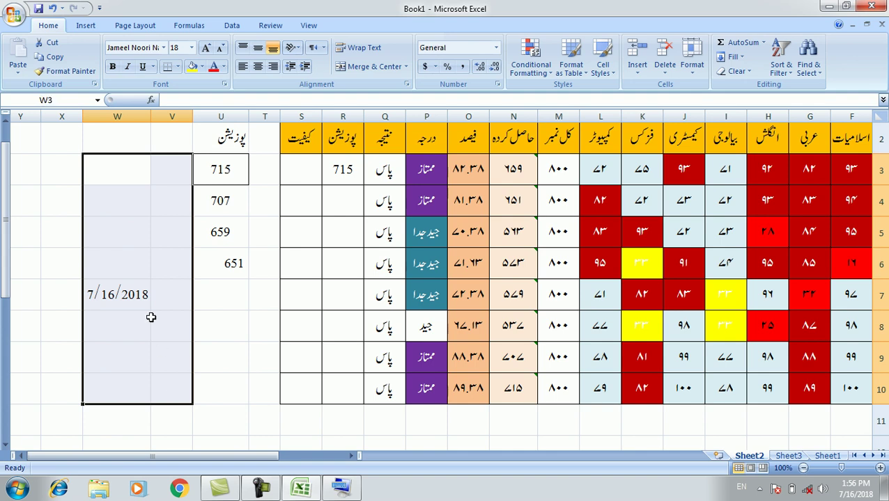
pyautogui.click(544, 68)
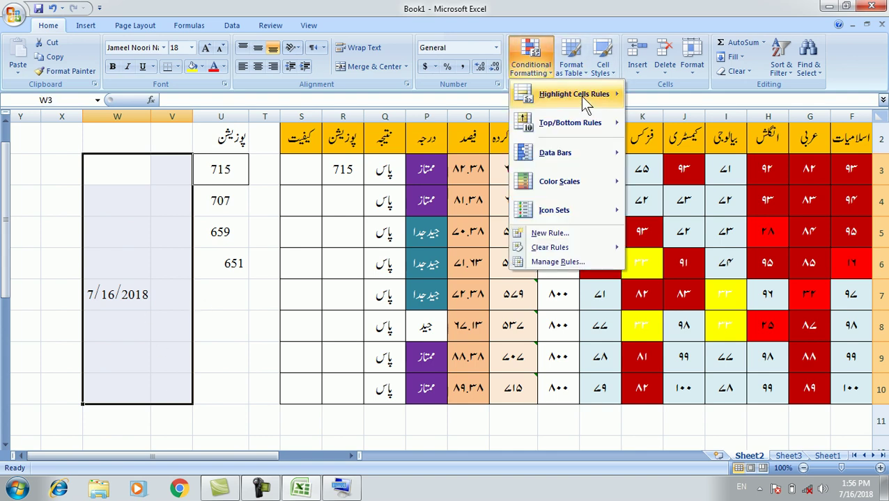
pyautogui.moveTo(579, 95)
pyautogui.click(700, 250)
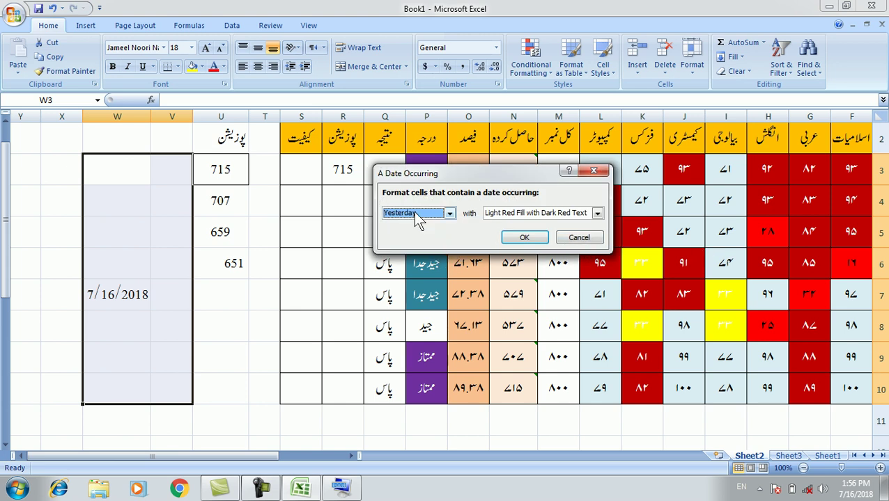
pyautogui.click(449, 214)
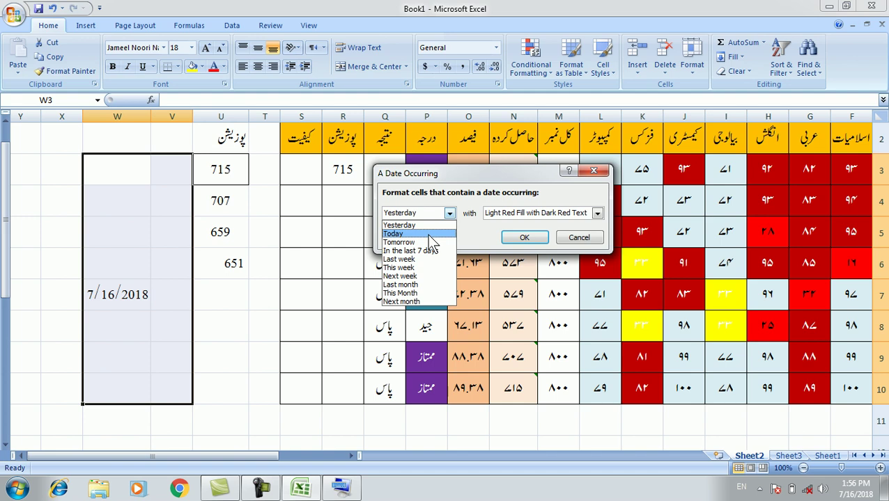
pyautogui.click(427, 234)
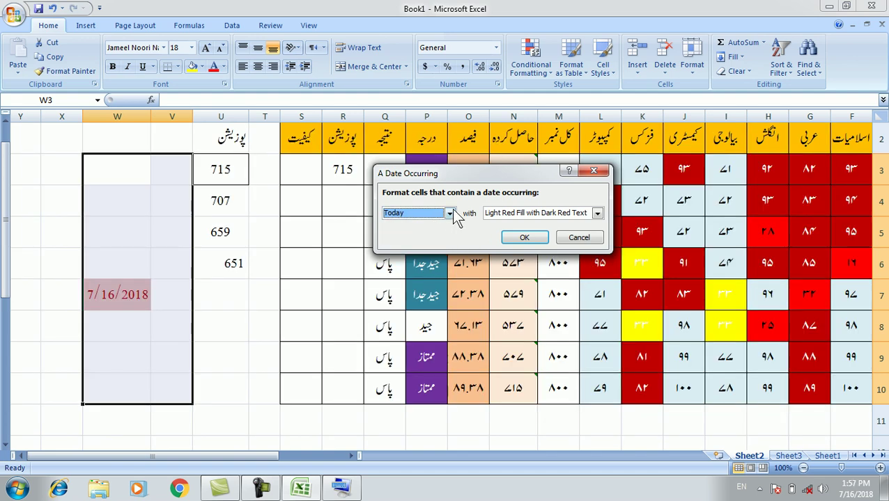
# Step: Preview the date rule with the Tomorrow condition, and switch it to In the last 7 days
pyautogui.click(450, 214)
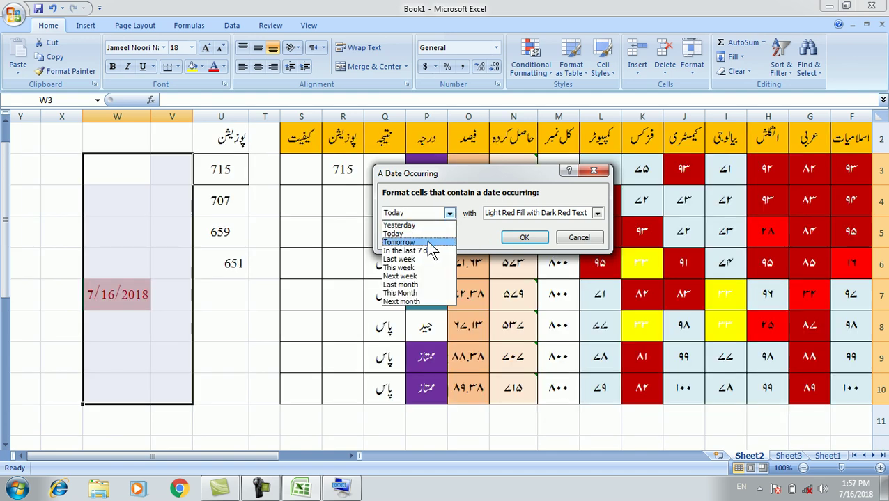
pyautogui.click(426, 241)
pyautogui.click(449, 214)
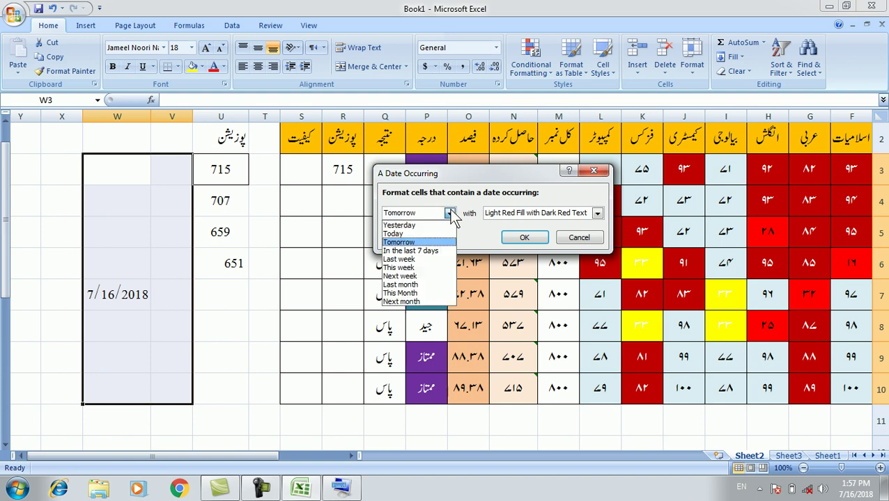
pyautogui.click(438, 251)
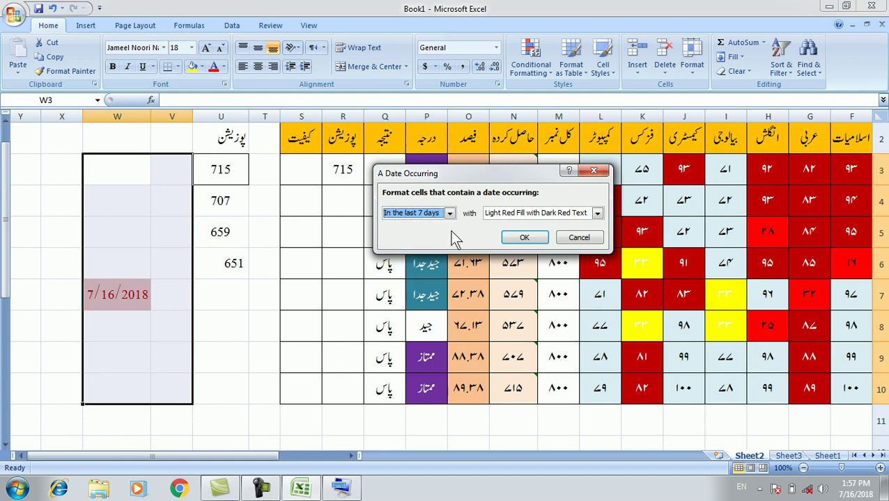
# Step: Try the date-occurring rule on V3:W10 with Last week, This week, Next week, Last month and This Month in turn
pyautogui.click(450, 214)
pyautogui.click(427, 261)
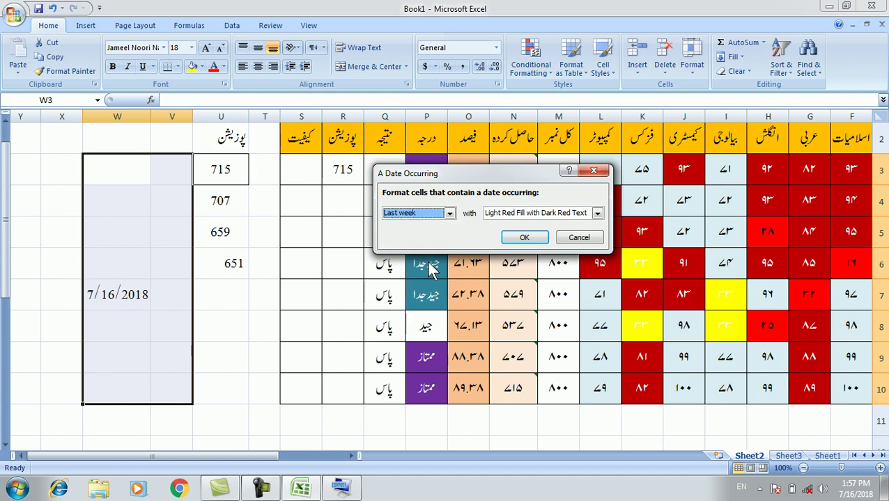
pyautogui.click(449, 214)
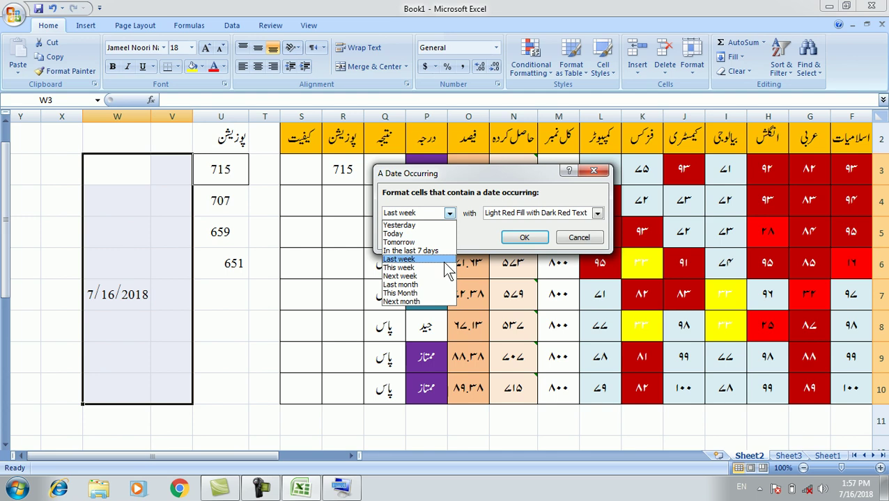
pyautogui.click(441, 276)
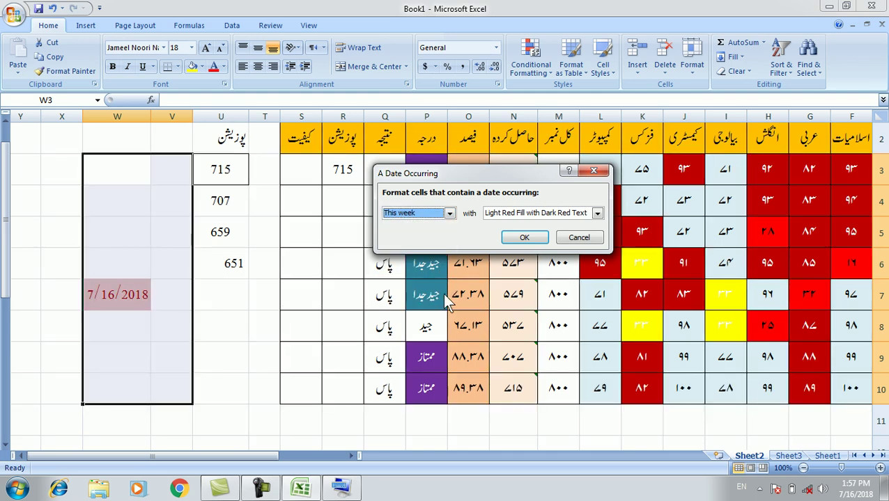
pyautogui.click(449, 214)
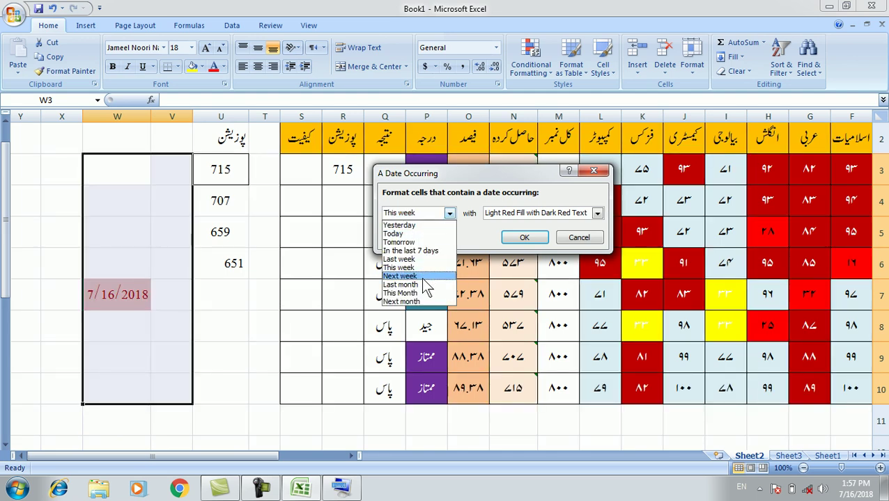
pyautogui.click(423, 278)
pyautogui.click(450, 213)
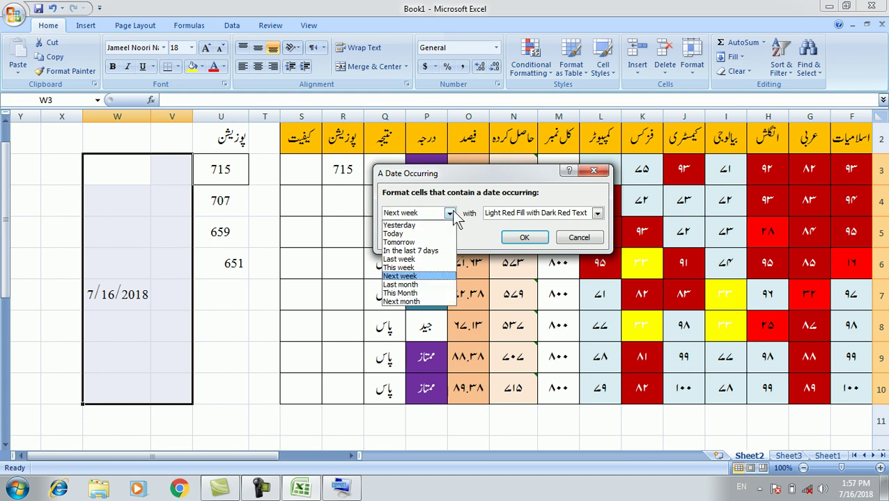
pyautogui.click(434, 283)
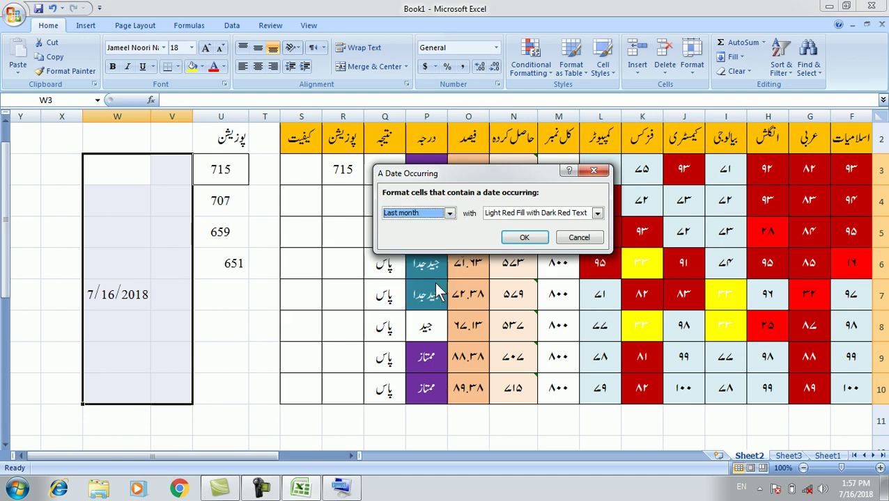
pyautogui.click(449, 216)
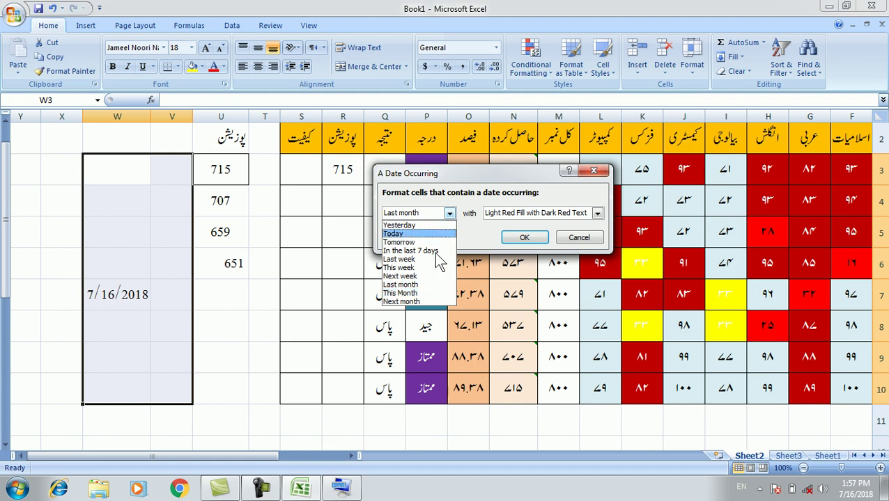
pyautogui.click(441, 293)
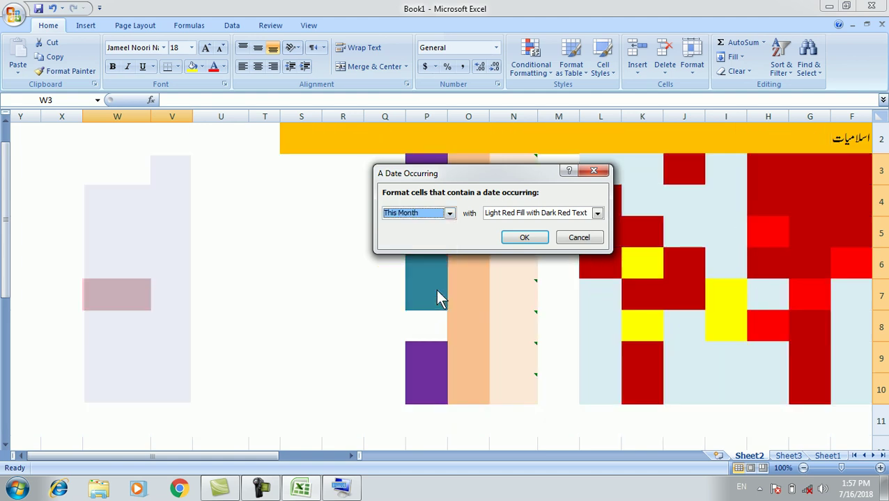
# Step: Highlight dates occurring Today in V3:W10 using Light Red Fill with Dark Red Text
pyautogui.click(449, 215)
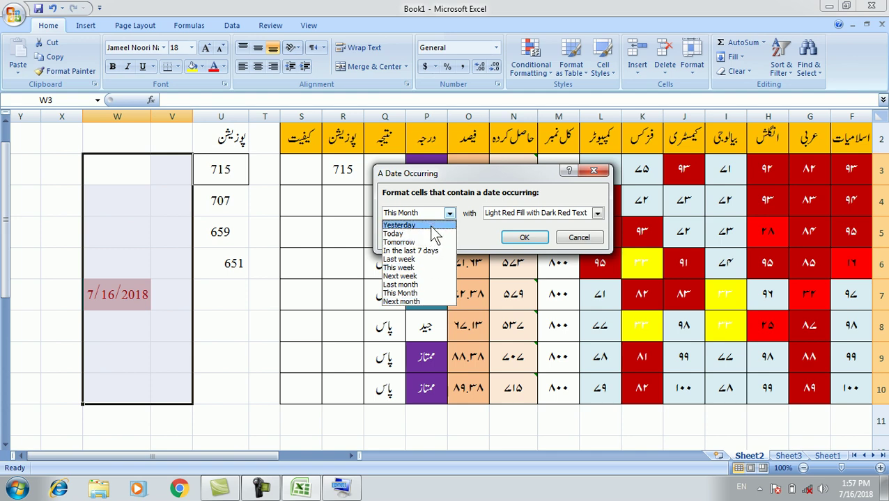
pyautogui.click(432, 234)
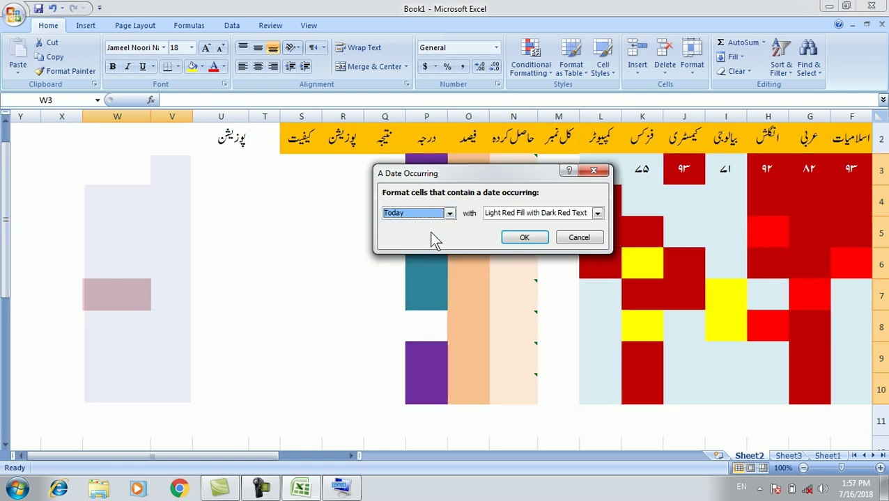
pyautogui.click(518, 213)
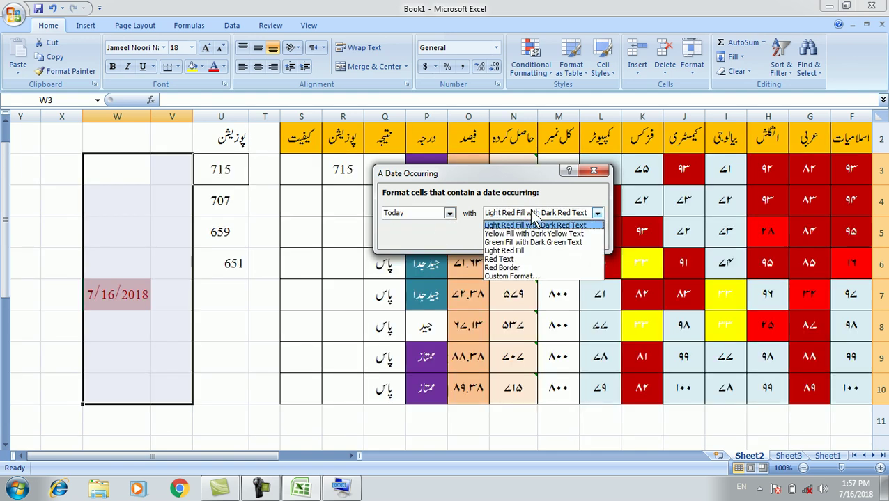
pyautogui.click(519, 276)
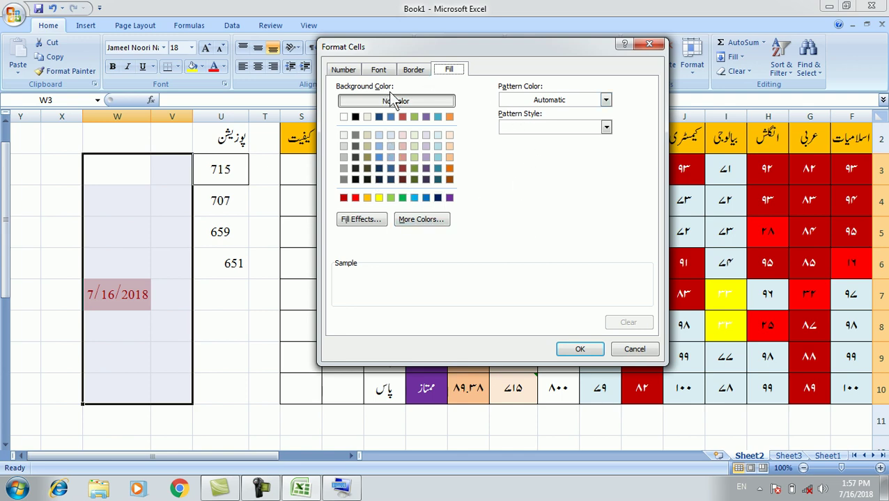
pyautogui.click(379, 71)
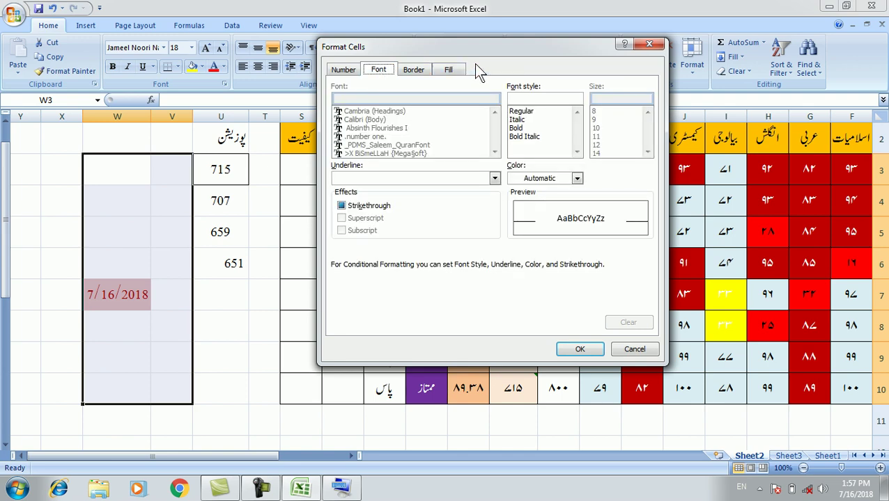
pyautogui.click(633, 349)
pyautogui.click(522, 239)
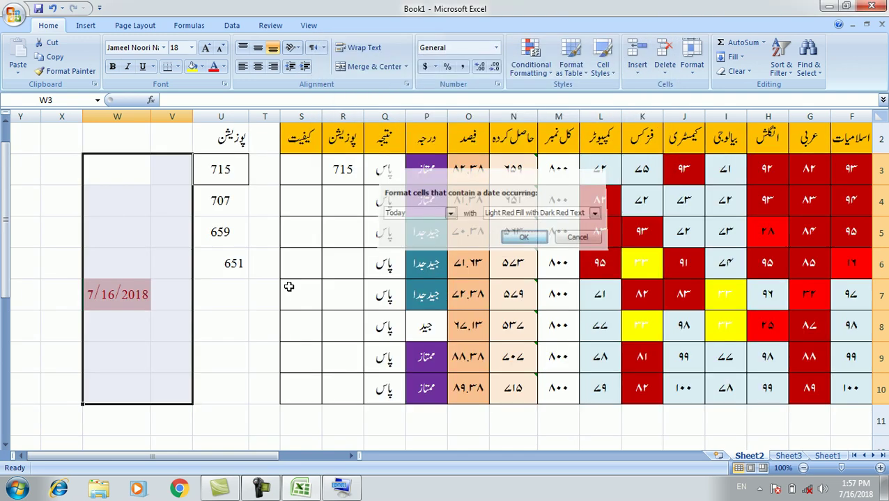
# Step: Inspect the date formula in W7 and enter =TODAY() in cell W6, inside the formatted range
pyautogui.click(125, 342)
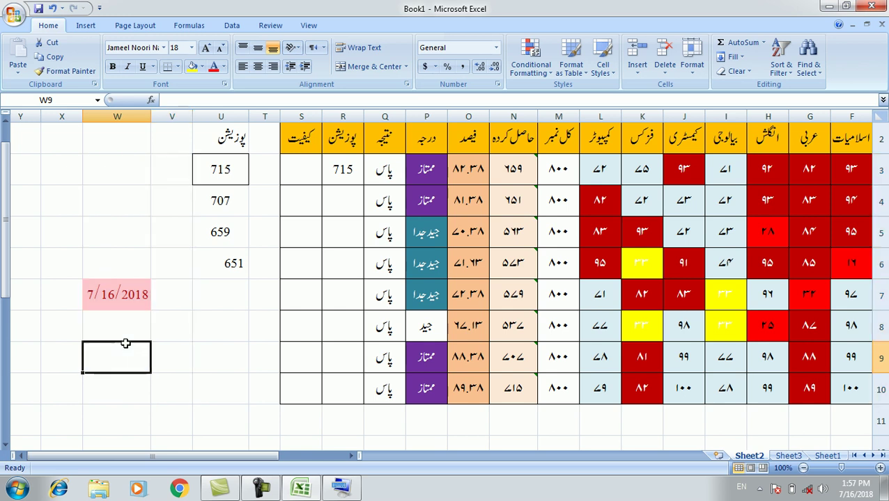
pyautogui.click(126, 297)
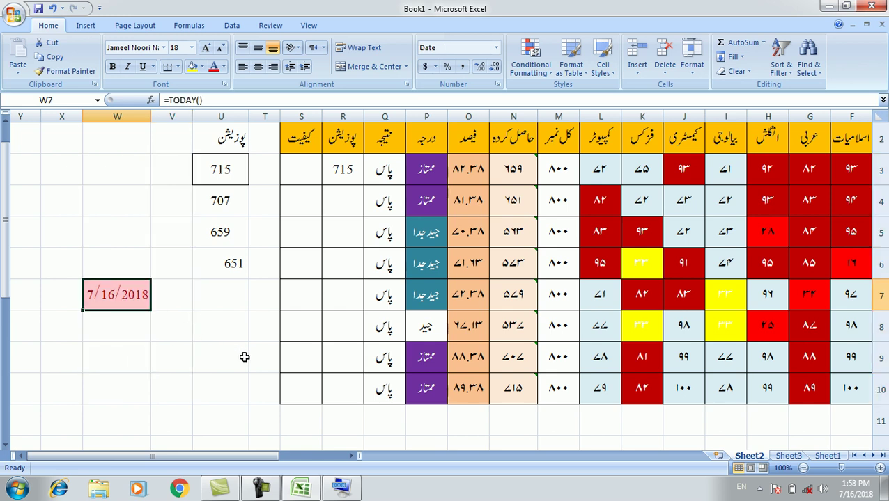
pyautogui.click(136, 264)
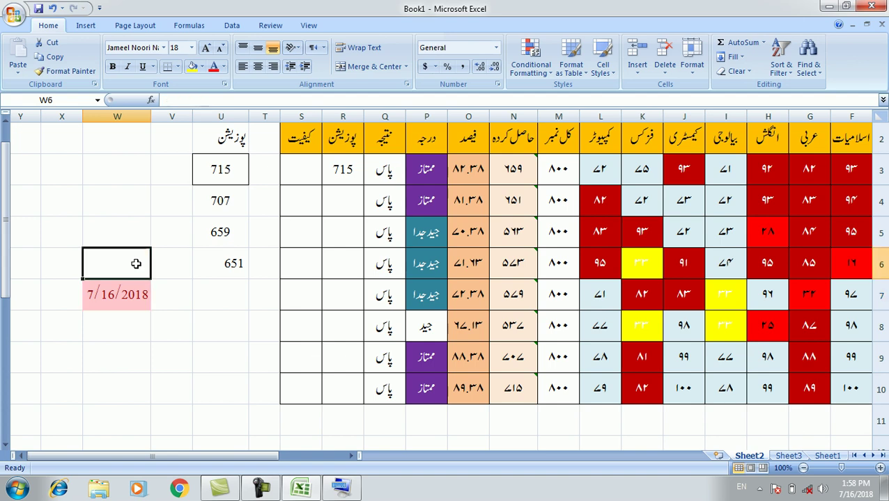
pyautogui.write('=today')
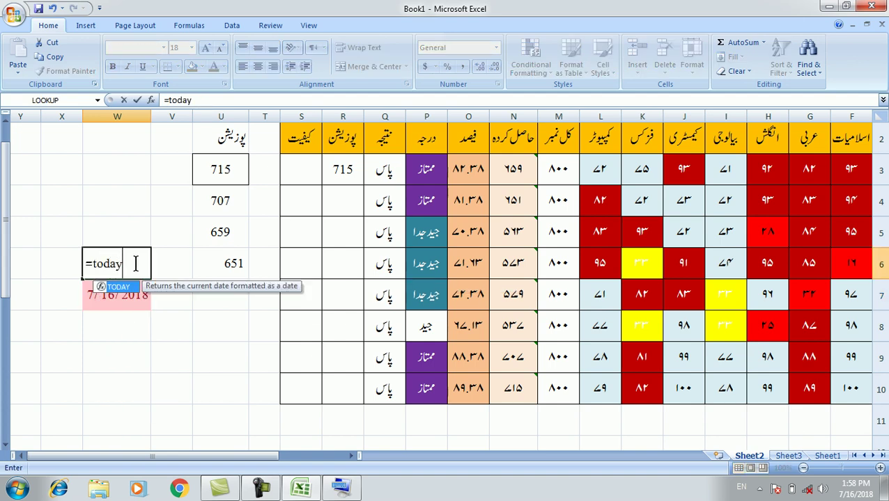
pyautogui.write('(')
pyautogui.press('Return')
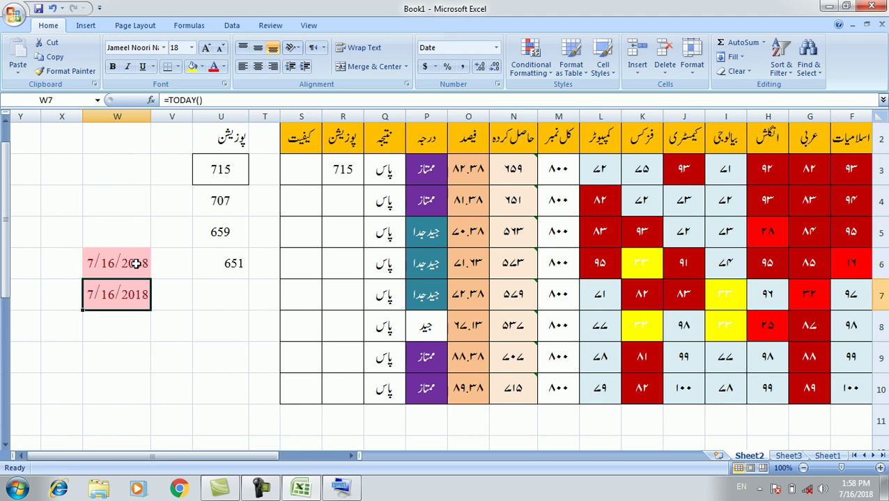
# Step: Enter =TODAY() in cell U9, outside the formatted range, to compare its formatting
pyautogui.press('Up')
pyautogui.press('Right')
pyautogui.press('Down')
pyautogui.press('Down')
pyautogui.press('Down')
pyautogui.press('Right')
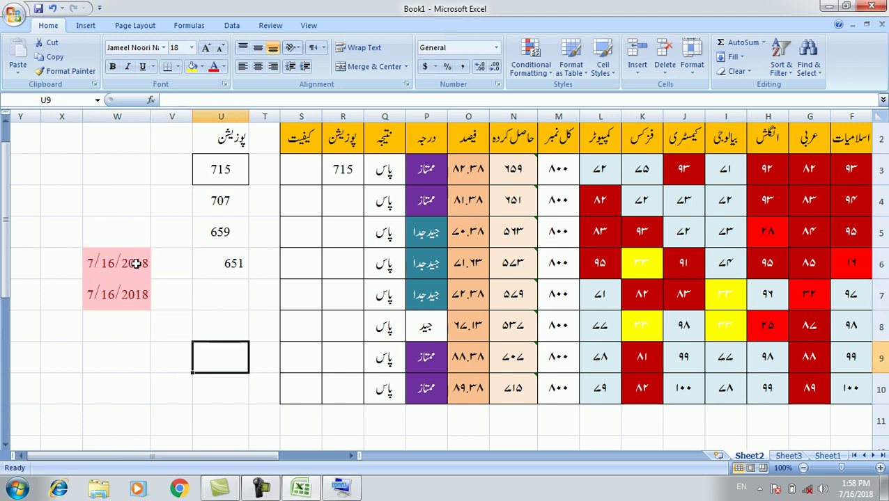
pyautogui.write('=')
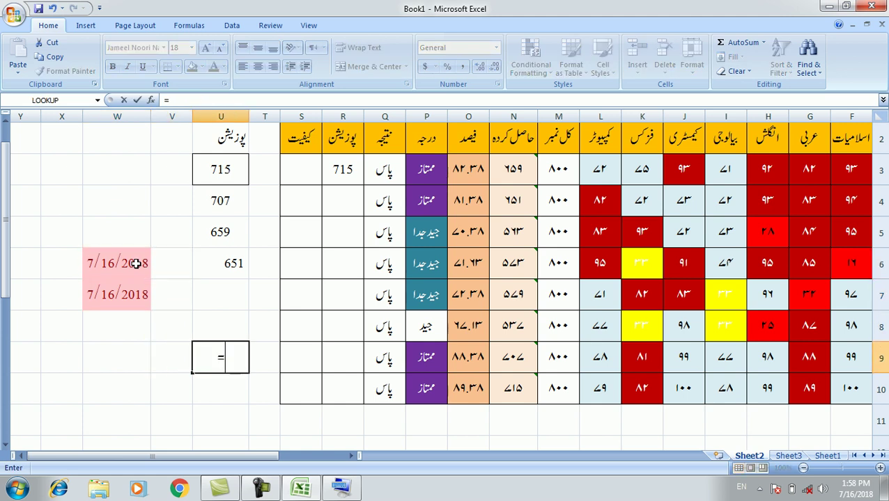
pyautogui.write('today(')
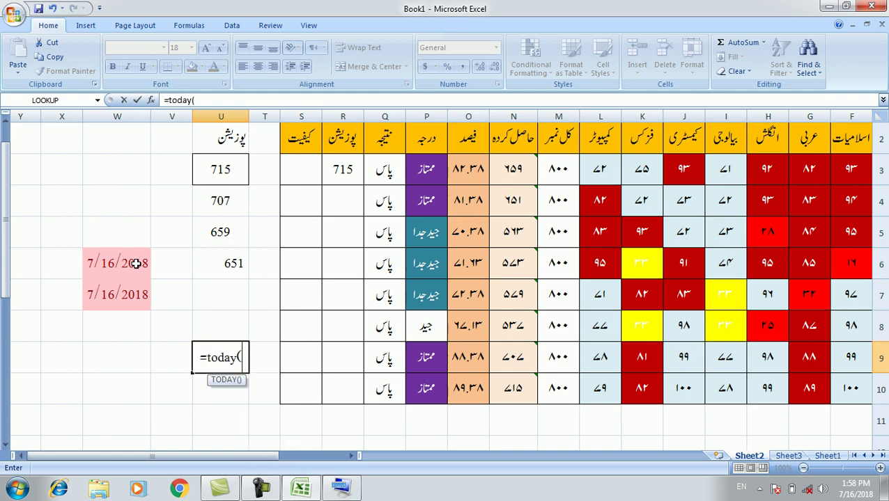
pyautogui.press('Return')
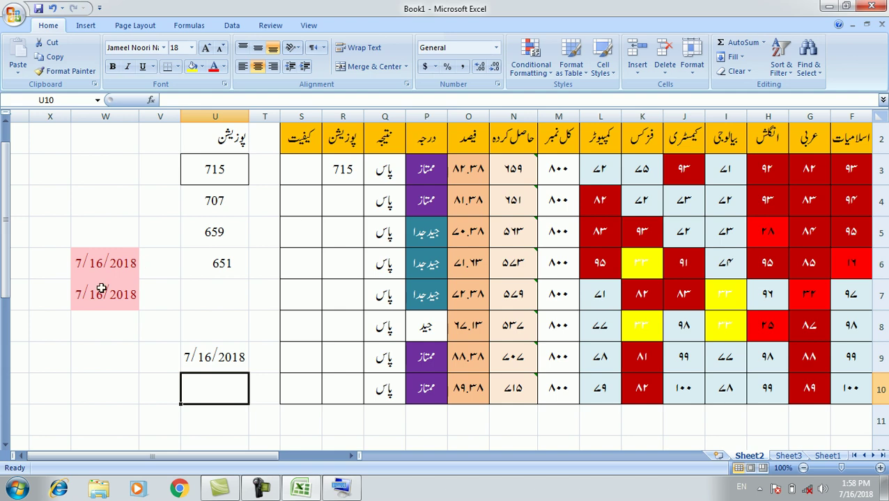
pyautogui.click(213, 359)
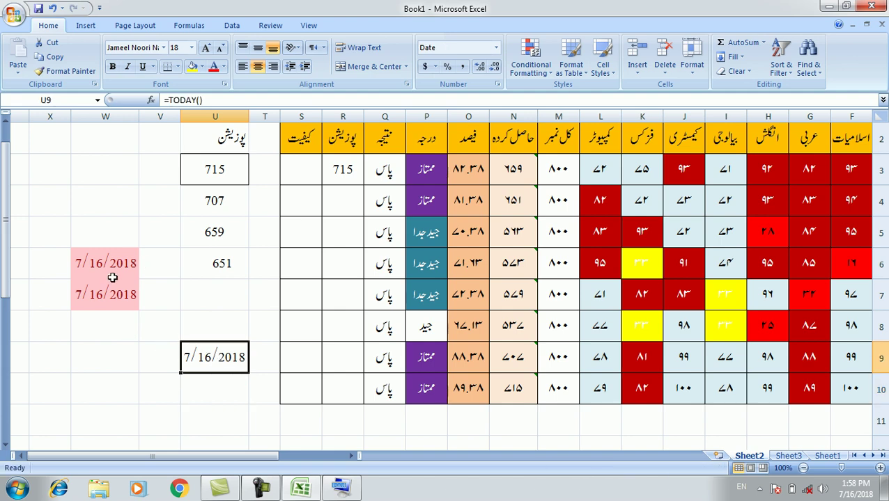
# Step: Undo the date entries in U9, W6 and W7 along with the date-highlighting rule
pyautogui.hotkey('ctrl', 'z')
pyautogui.hotkey('ctrl', 'z')
pyautogui.hotkey('ctrl', 'z')
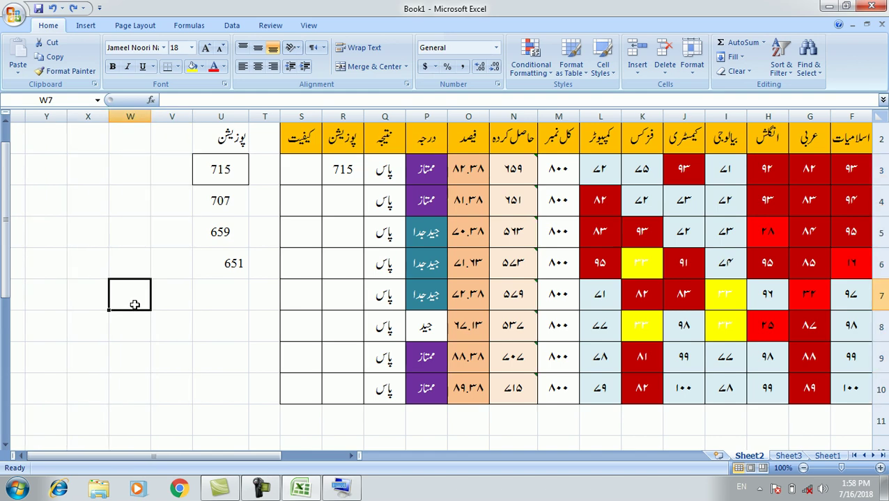
pyautogui.click(179, 290)
pyautogui.click(134, 289)
pyautogui.click(542, 74)
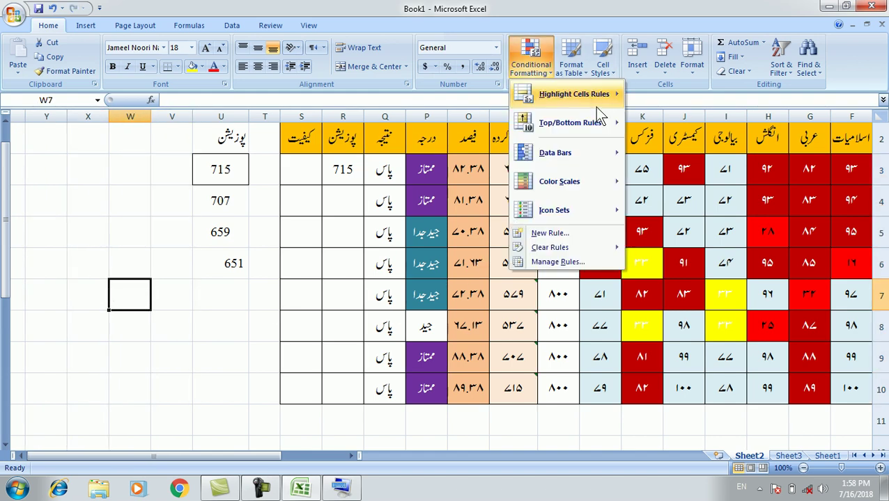
pyautogui.moveTo(596, 104)
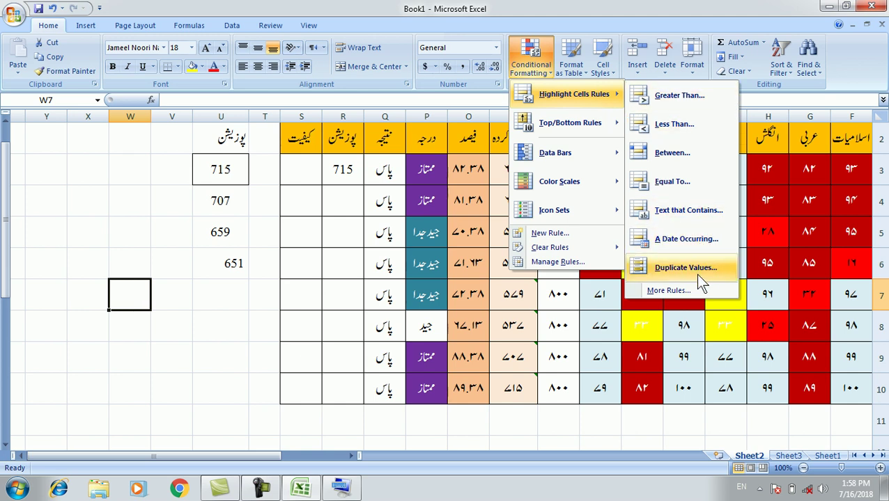
pyautogui.click(690, 7)
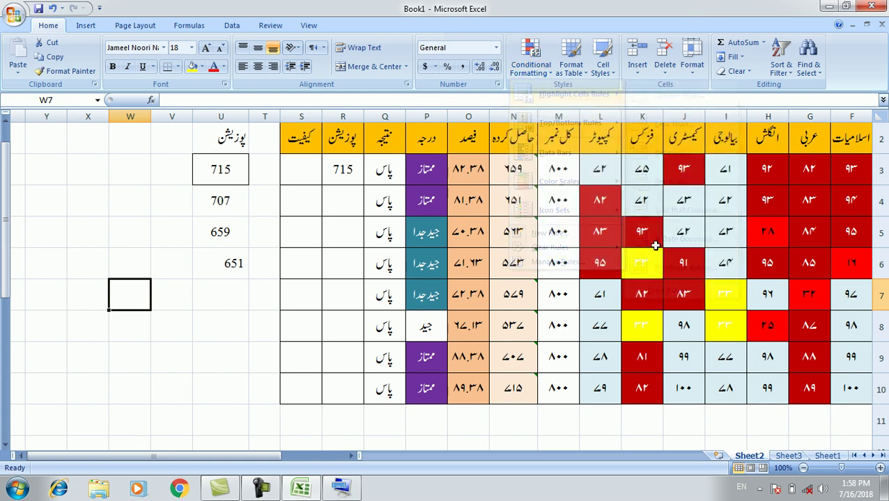
# Step: Open the Duplicate Values highlight rule for the subject marks in E3:L10
pyautogui.click(352, 463)
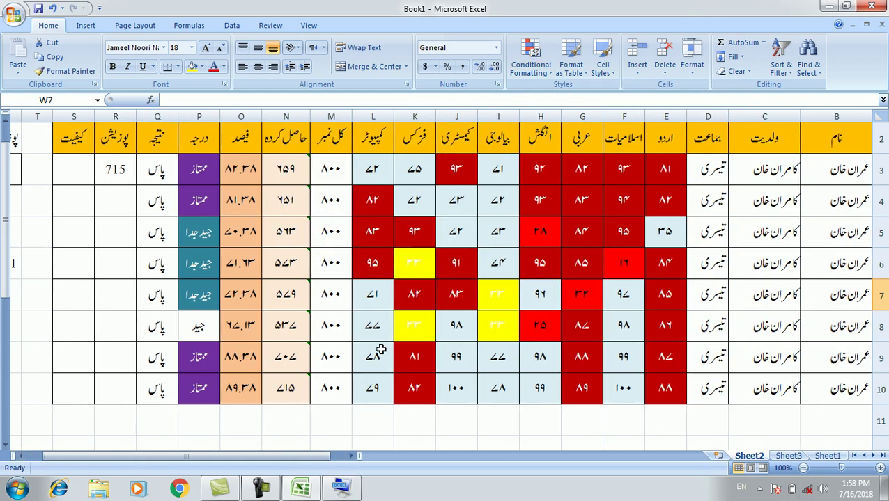
pyautogui.moveTo(373, 169); pyautogui.dragTo(665, 390)
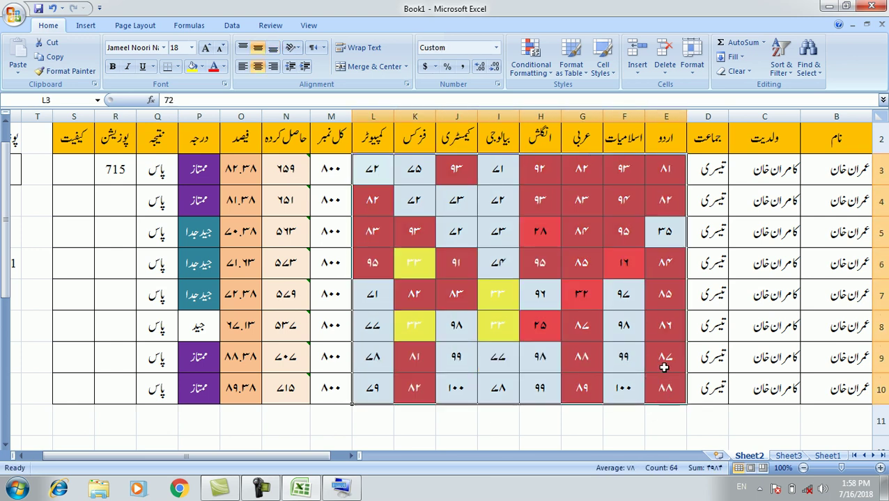
pyautogui.click(542, 69)
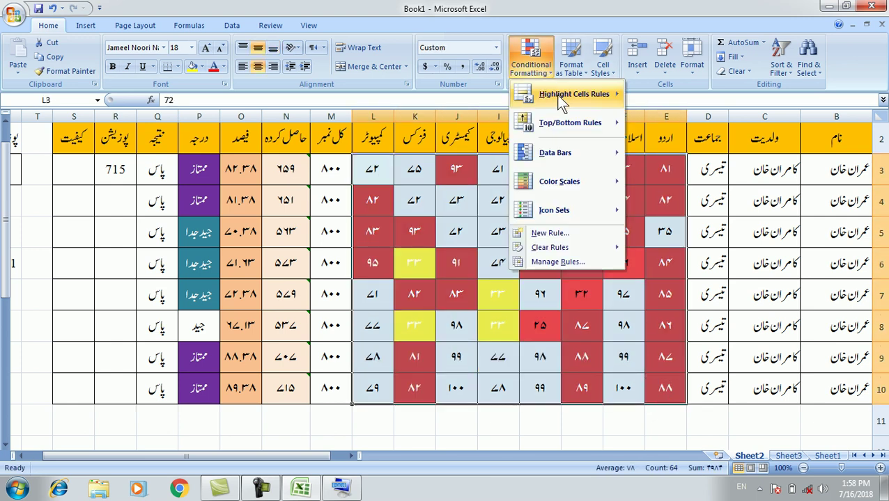
pyautogui.moveTo(576, 101)
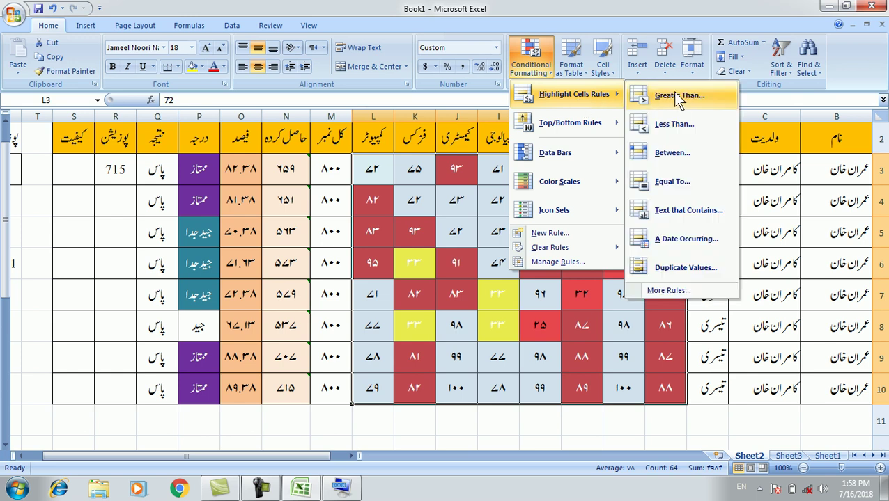
pyautogui.click(697, 268)
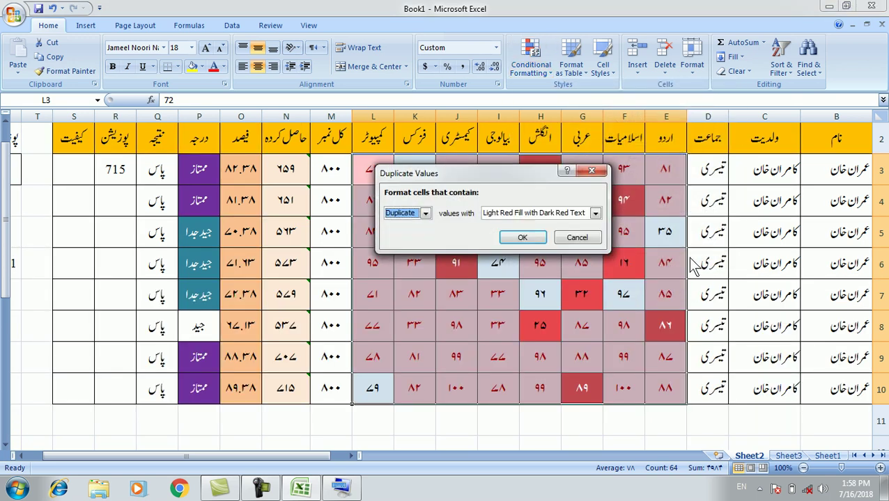
# Step: Preview the rule on Unique values across the marks, then return it to Duplicate
pyautogui.click(425, 213)
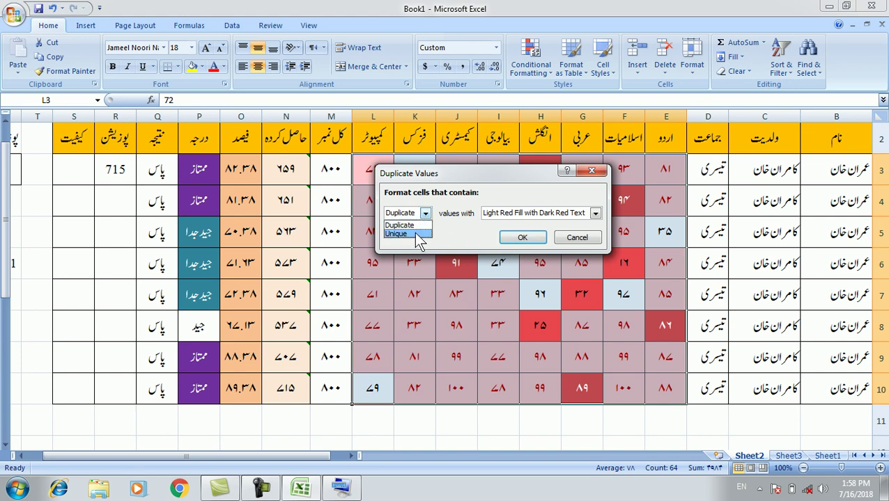
pyautogui.click(413, 233)
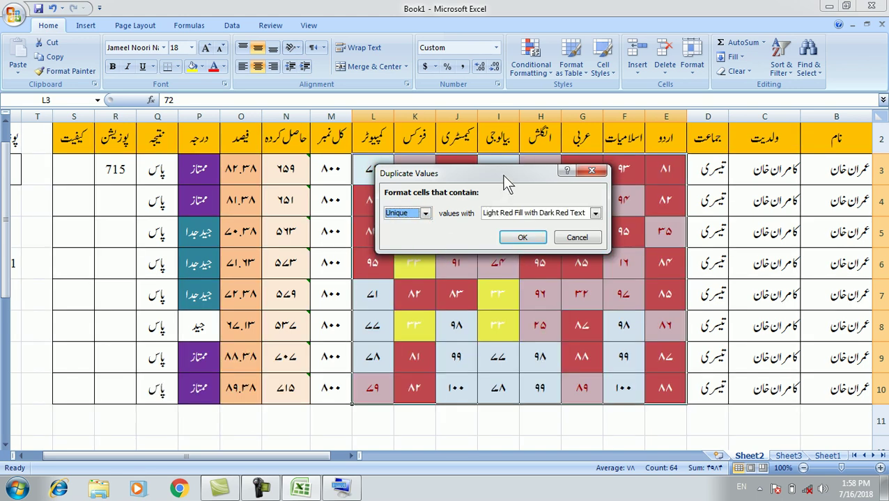
pyautogui.moveTo(443, 175); pyautogui.dragTo(268, 227)
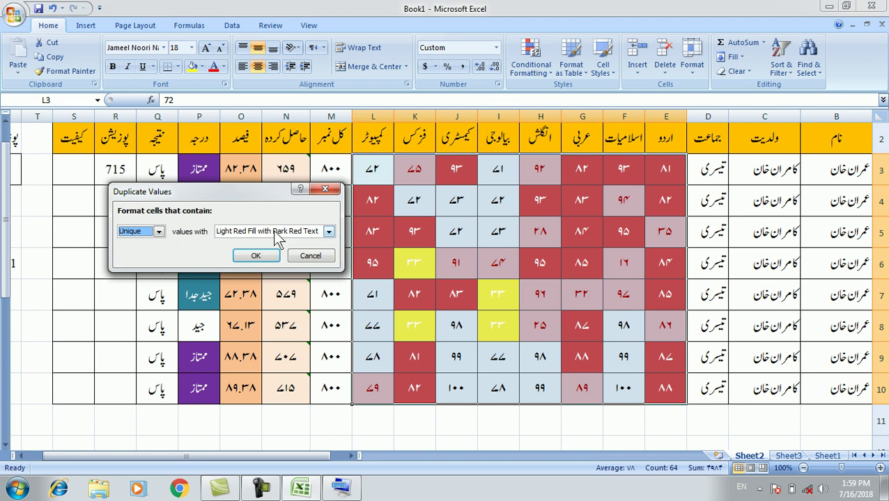
pyautogui.click(158, 233)
pyautogui.click(136, 244)
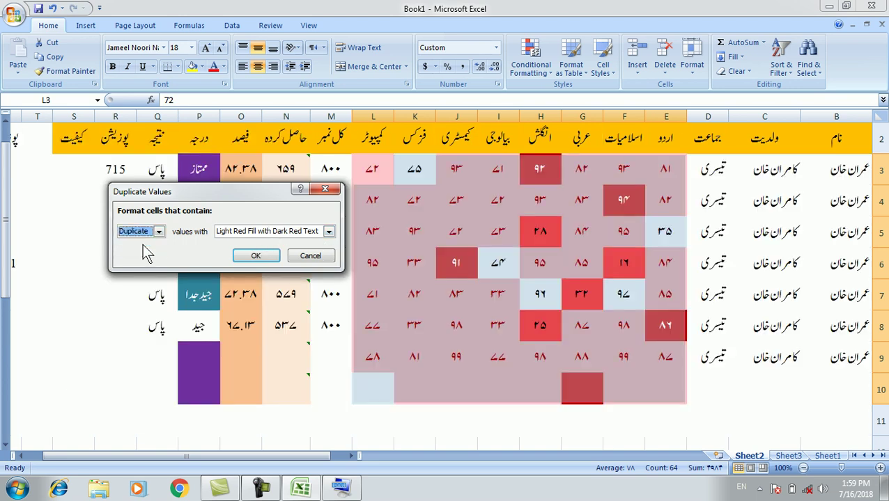
# Step: Preview duplicates with Yellow Fill with Dark Yellow Text, Green Fill with Dark Green Text, Light Red Fill and Red Border
pyautogui.click(328, 232)
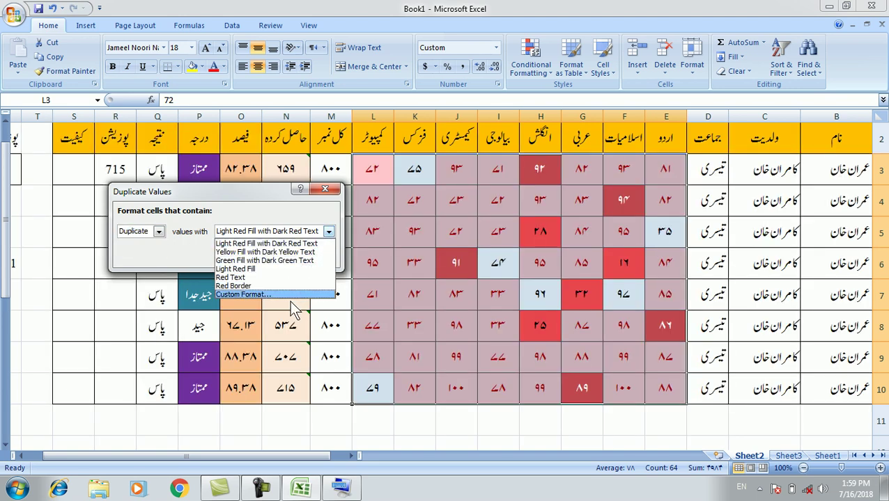
pyautogui.click(318, 253)
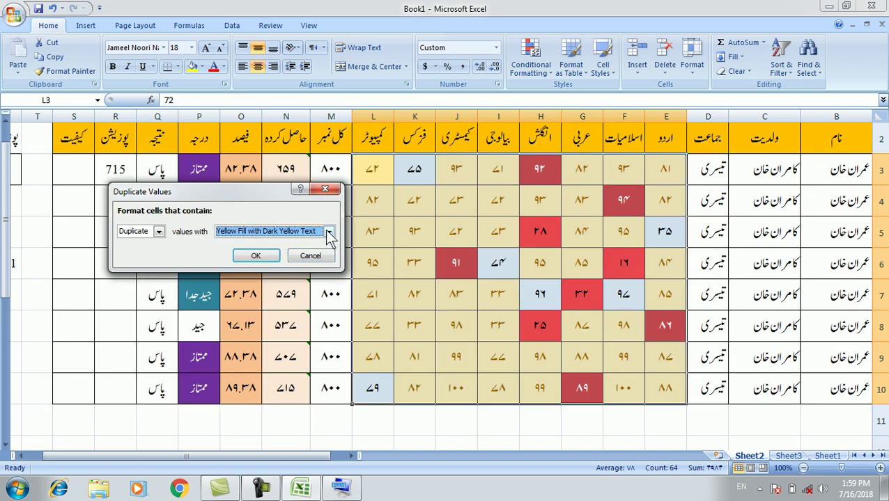
pyautogui.click(328, 231)
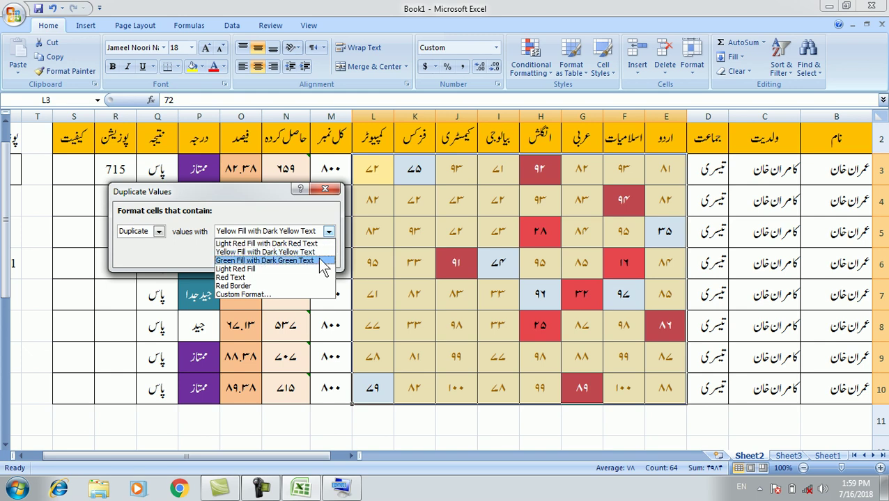
pyautogui.click(321, 262)
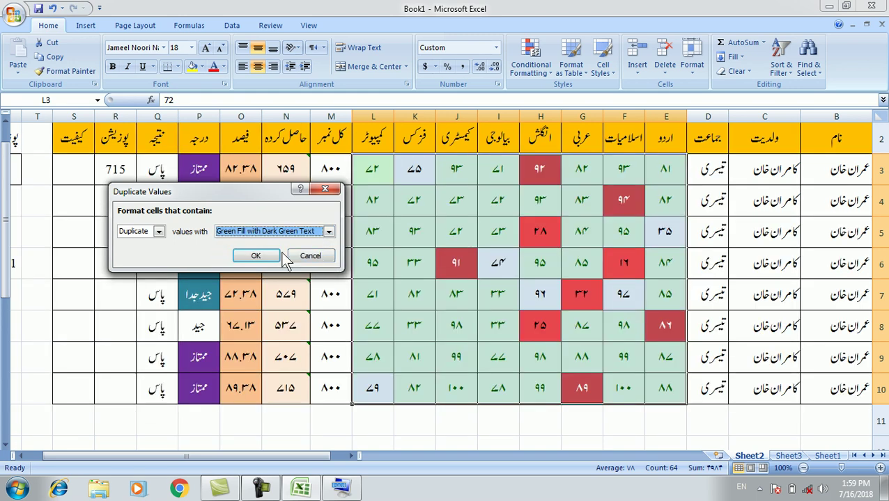
pyautogui.click(328, 233)
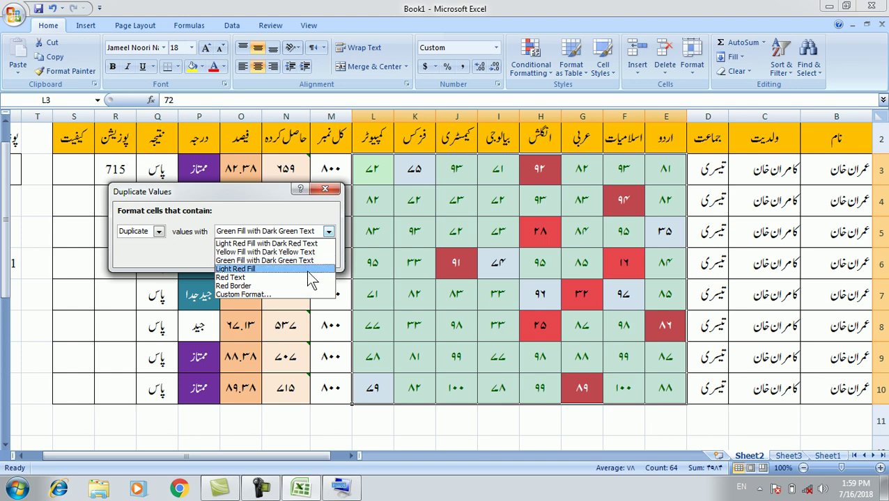
pyautogui.click(307, 270)
pyautogui.click(328, 231)
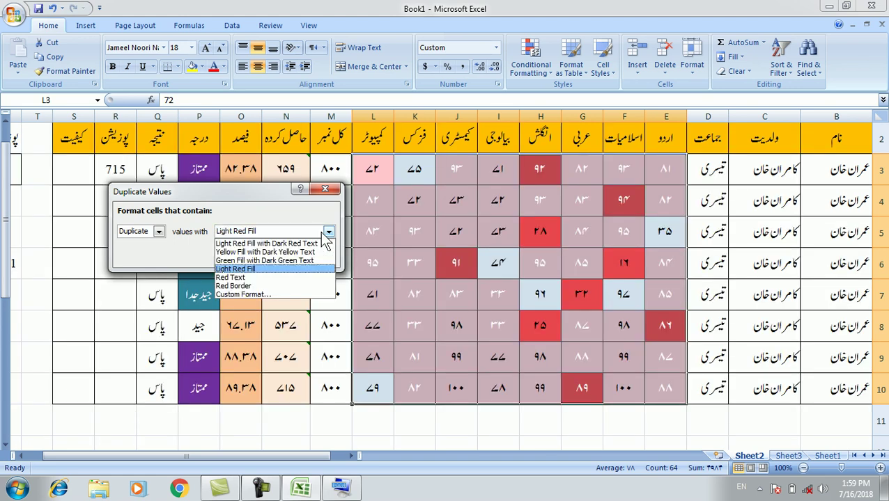
pyautogui.click(296, 285)
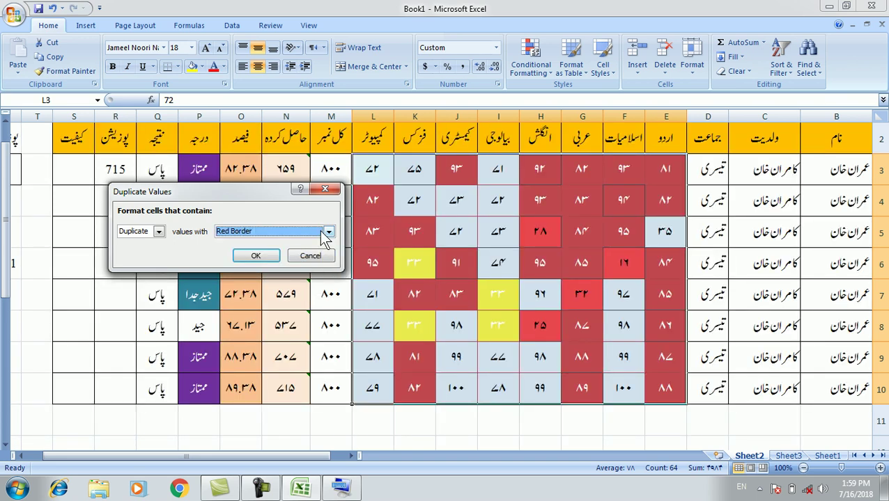
# Step: Highlight the duplicate marks in E3:L10 using Green Fill with Dark Green Text
pyautogui.click(325, 232)
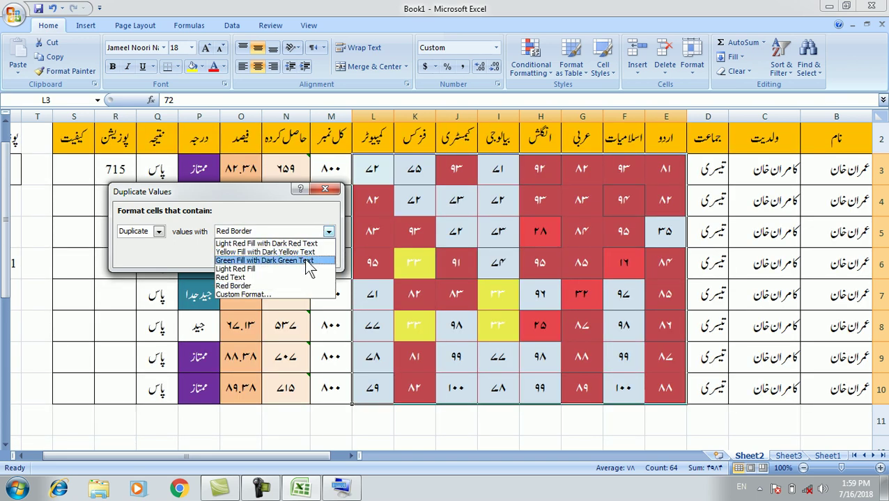
pyautogui.click(308, 262)
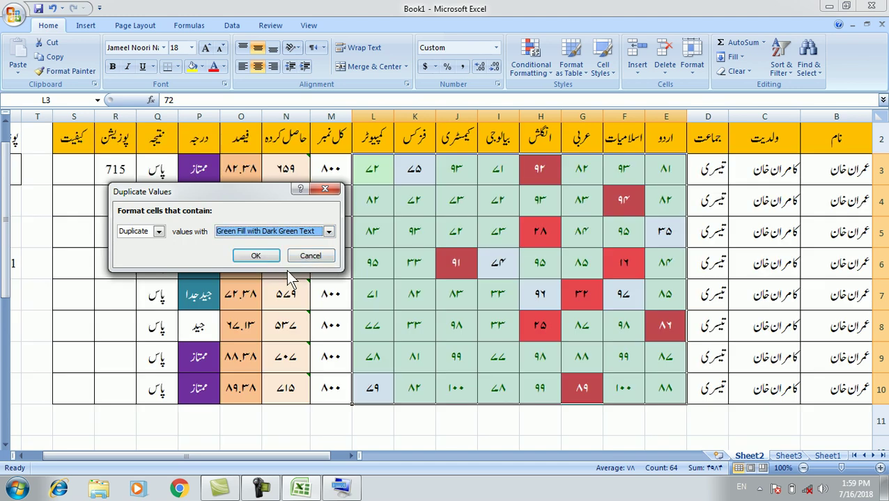
pyautogui.click(255, 255)
pyautogui.click(500, 417)
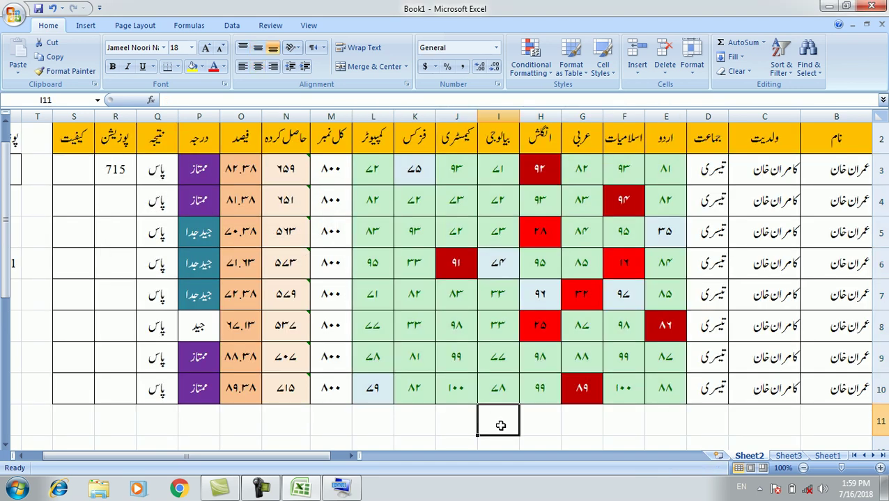
# Step: Examine individual marks across E3:L10 to compare the highlighted duplicates with the unique values
pyautogui.click(410, 387)
pyautogui.click(375, 394)
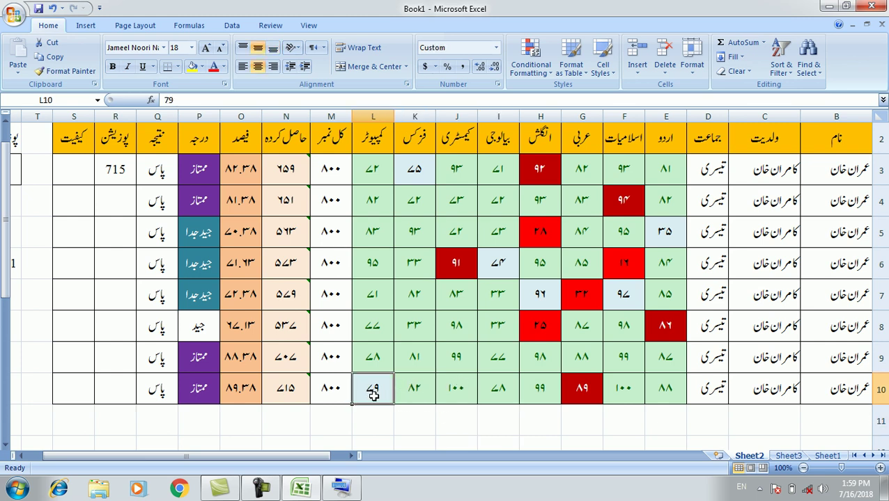
pyautogui.click(530, 326)
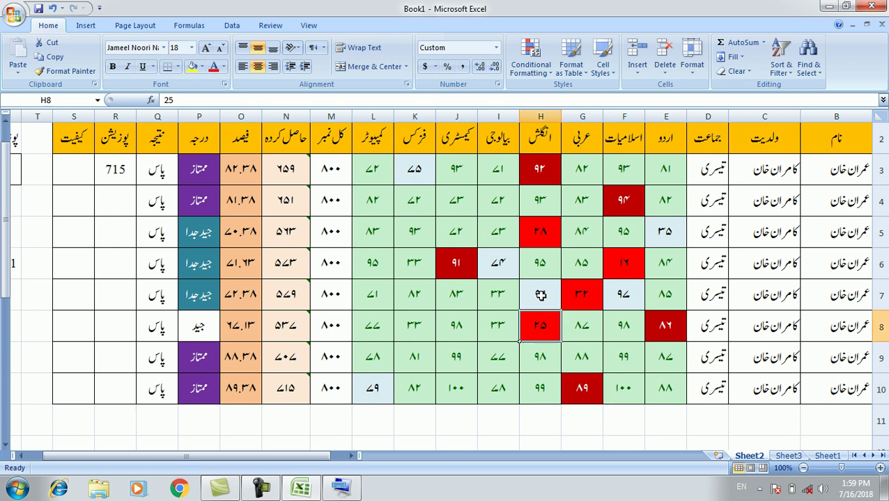
pyautogui.click(541, 295)
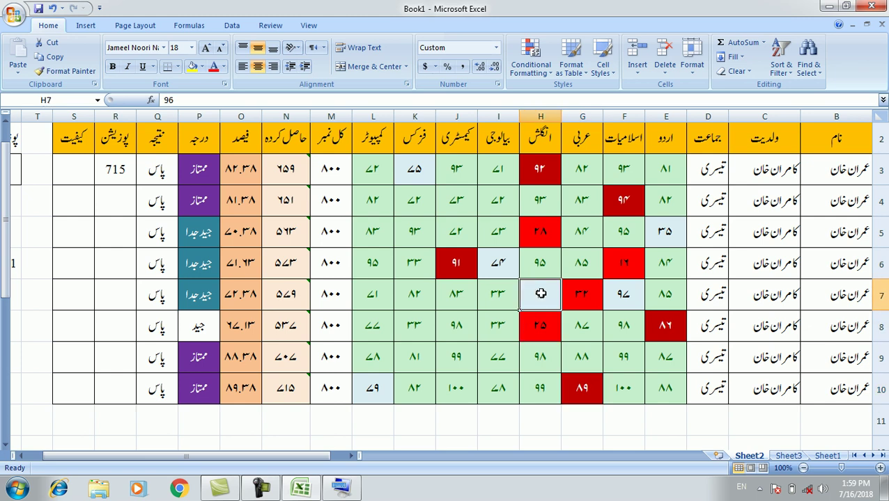
pyautogui.click(589, 298)
pyautogui.click(628, 295)
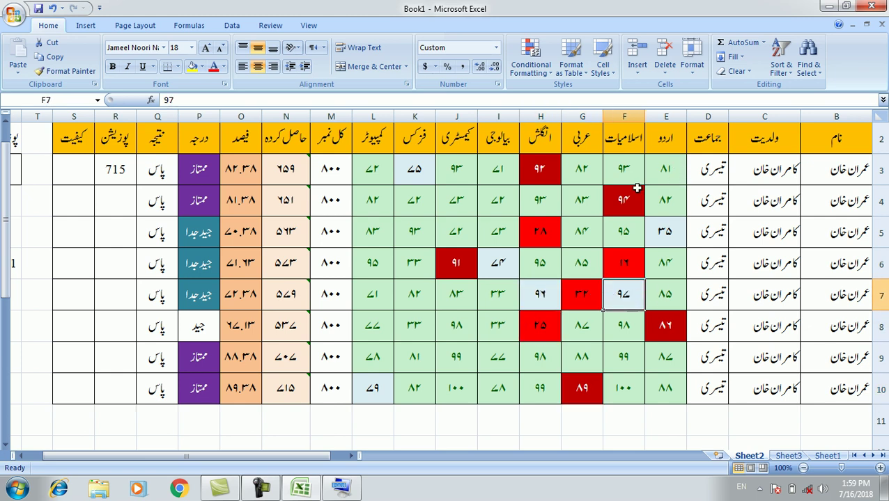
pyautogui.moveTo(359, 176); pyautogui.dragTo(657, 393)
pyautogui.click(506, 423)
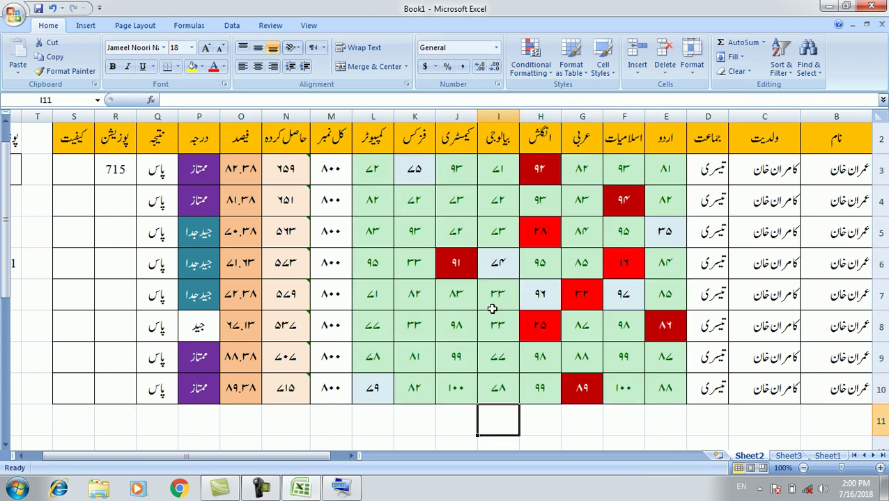
pyautogui.click(454, 300)
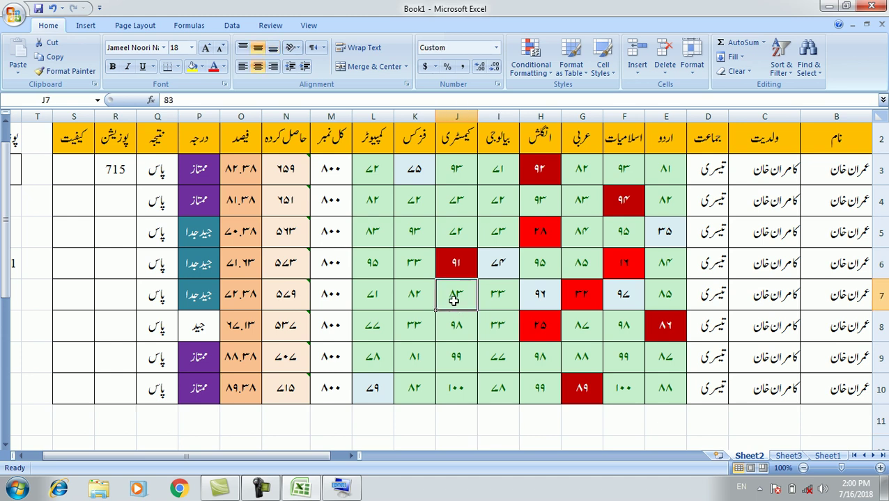
pyautogui.click(496, 300)
pyautogui.click(460, 333)
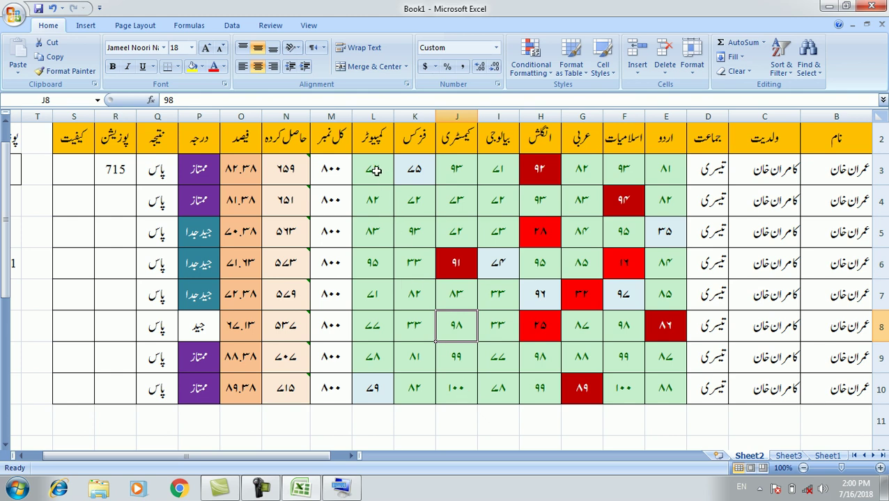
# Step: Open a new custom formatting rule for the marks in E3:L10 from the highlight rules
pyautogui.moveTo(374, 171); pyautogui.dragTo(665, 385)
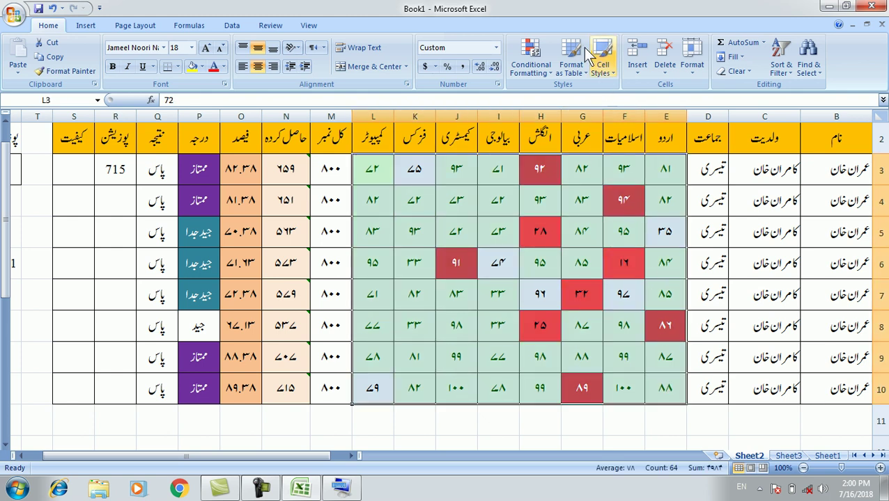
pyautogui.click(529, 59)
pyautogui.moveTo(578, 96)
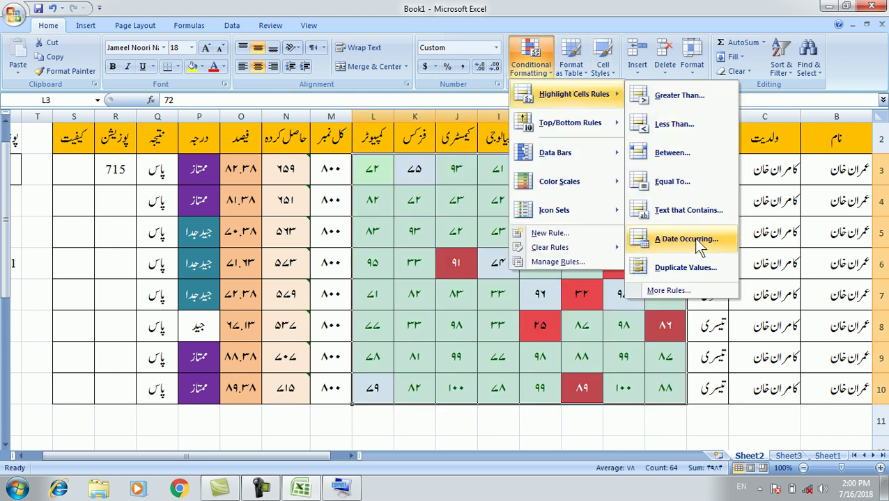
pyautogui.click(681, 291)
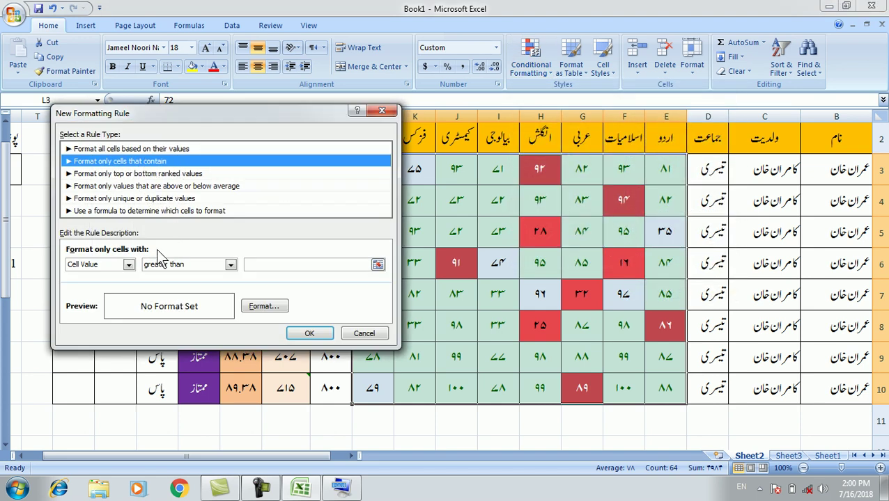
# Step: Examine the format styles offered by the rule type that formats all cells based on their values
pyautogui.click(188, 150)
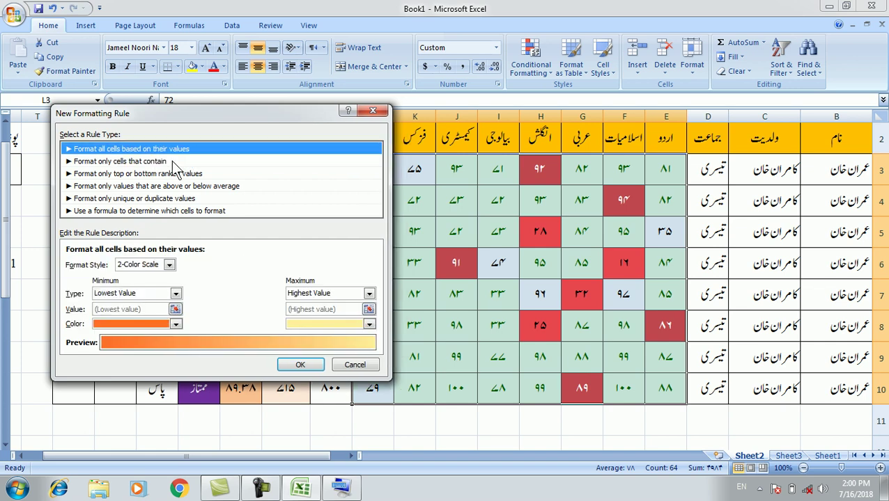
pyautogui.click(173, 163)
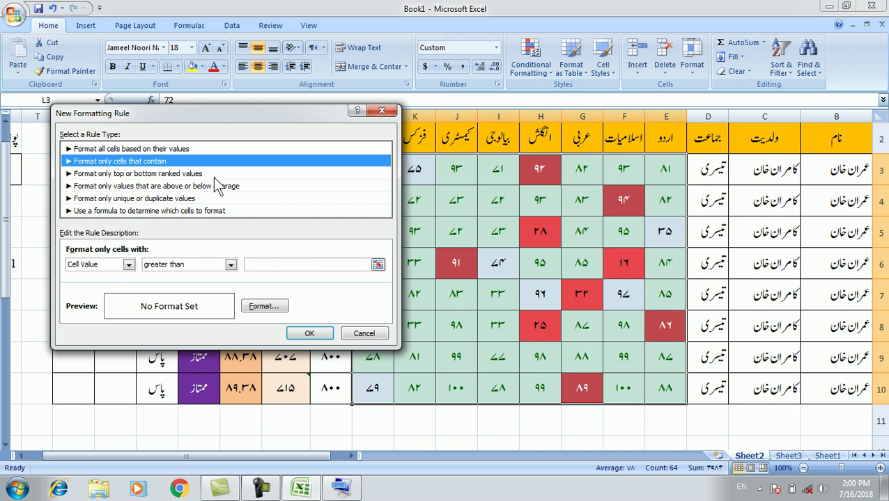
pyautogui.click(198, 149)
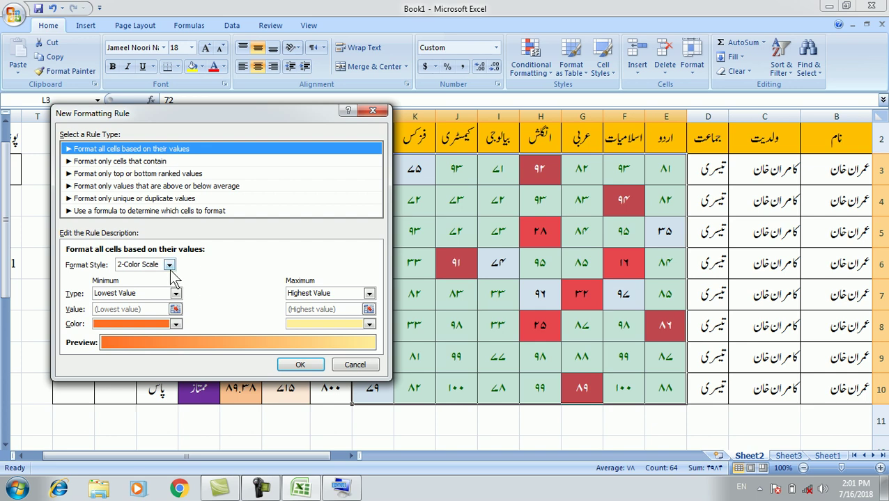
pyautogui.click(169, 265)
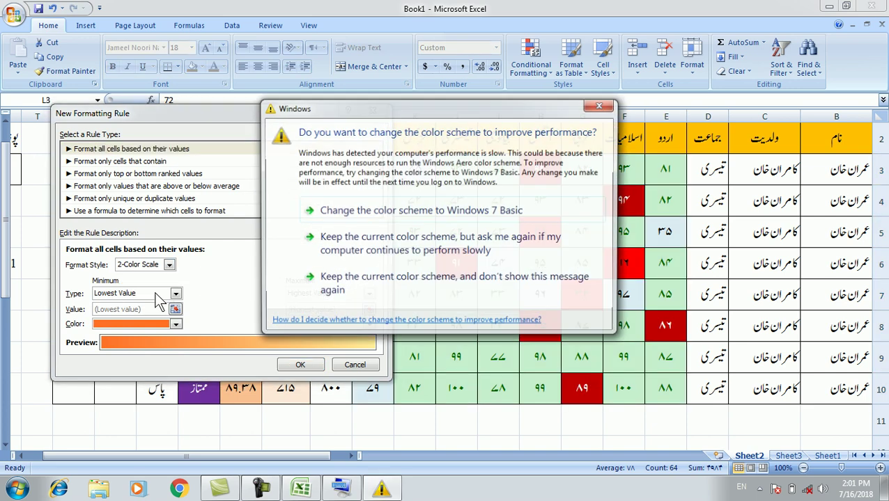
pyautogui.click(598, 106)
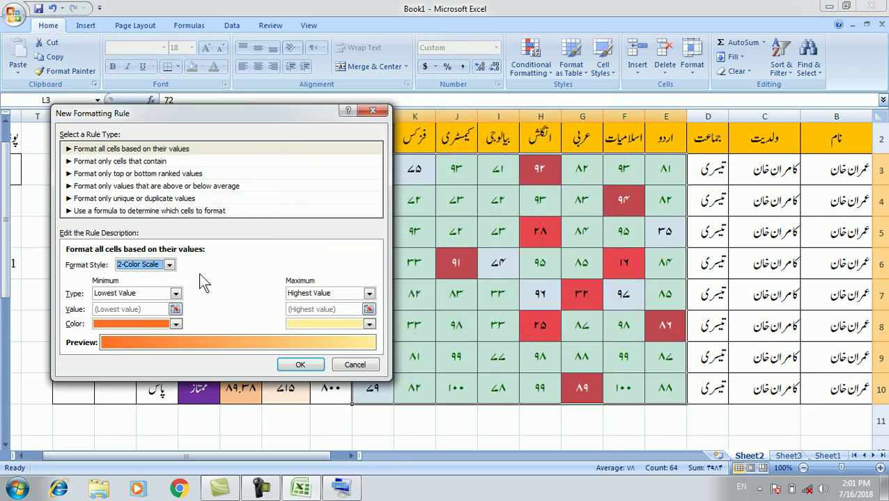
pyautogui.click(169, 265)
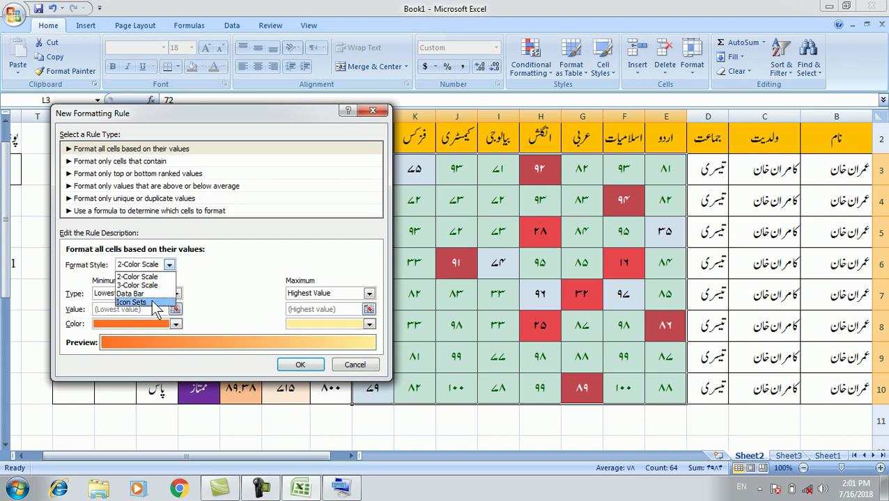
pyautogui.click(267, 273)
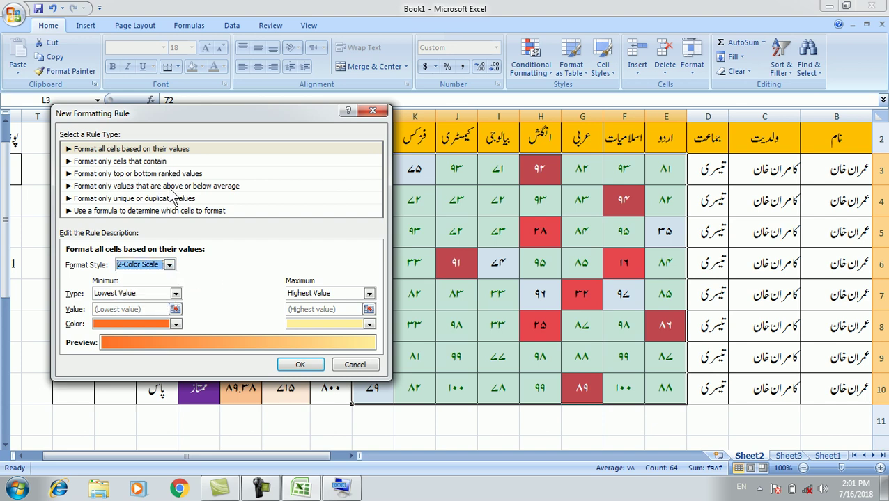
# Step: Switch to formatting only cells that contain a Cell Value and review the available comparison operators
pyautogui.click(161, 162)
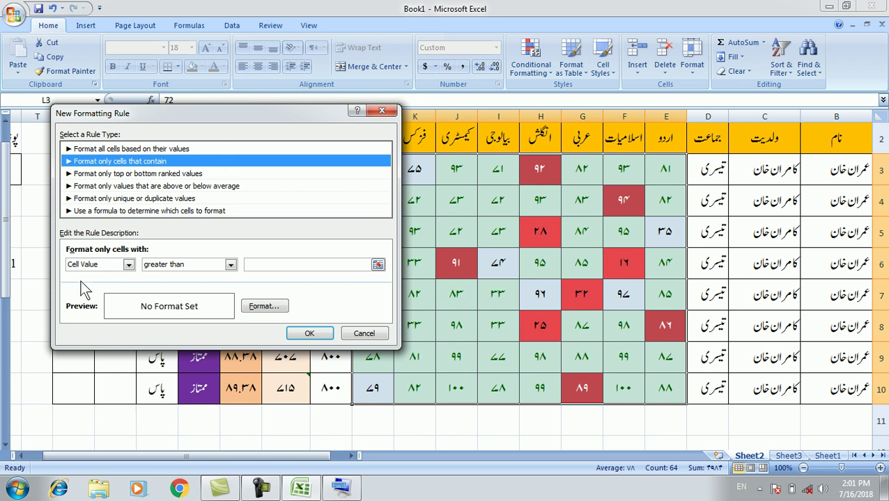
pyautogui.click(128, 265)
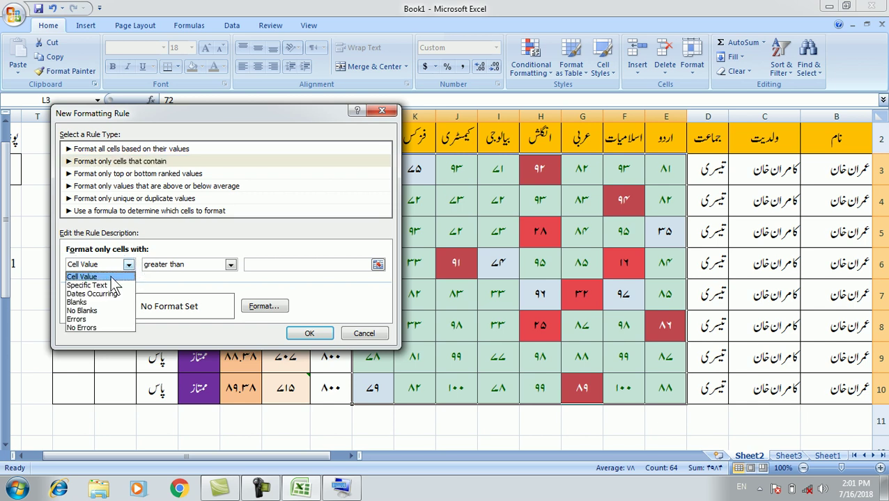
pyautogui.click(111, 276)
pyautogui.click(230, 264)
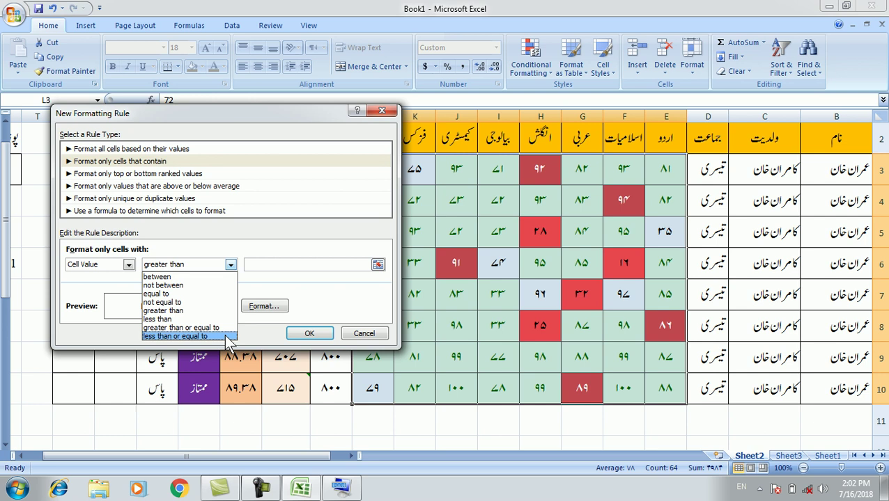
pyautogui.click(231, 264)
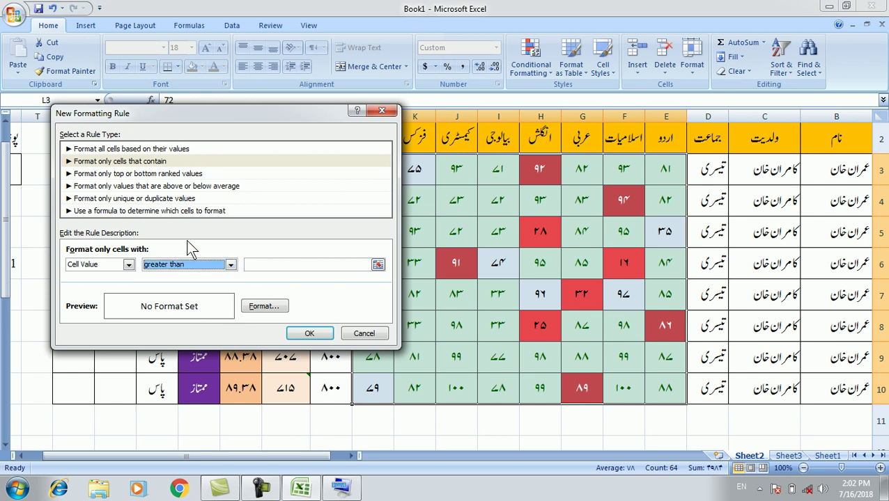
# Step: Set the rule to Specific Text with the containing condition, ready for the text to match
pyautogui.click(132, 265)
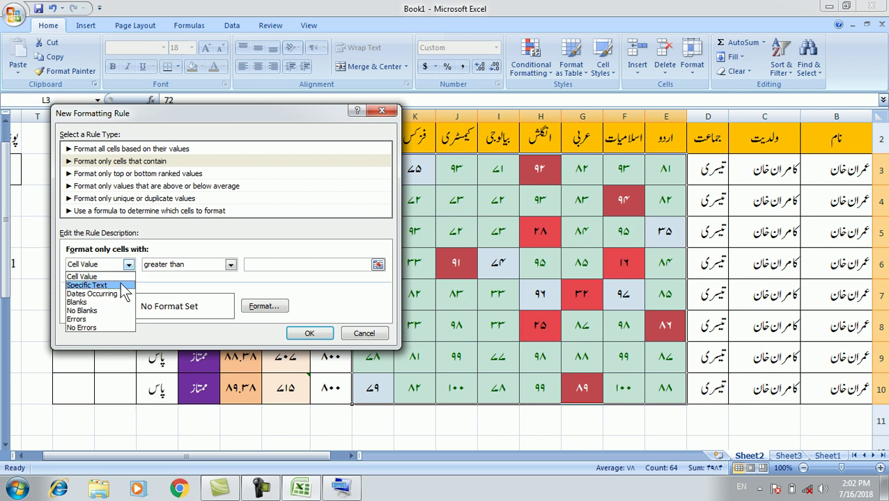
pyautogui.click(122, 289)
pyautogui.click(200, 264)
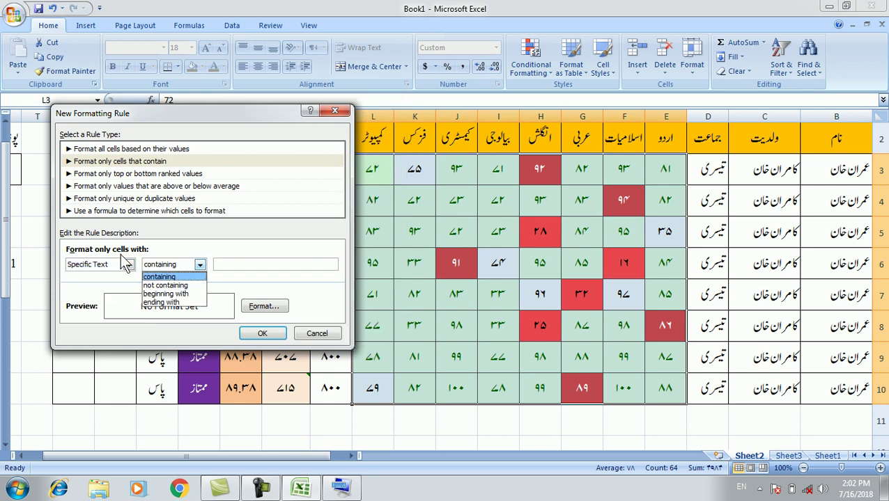
pyautogui.click(178, 259)
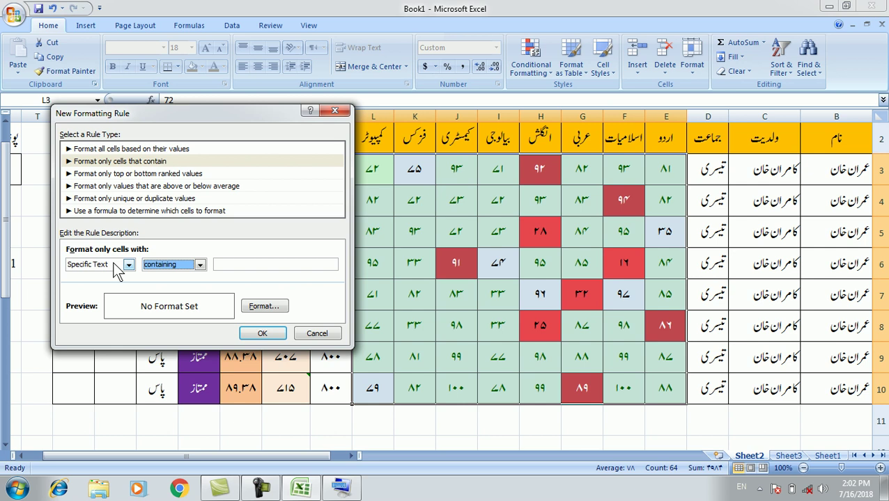
pyautogui.click(250, 265)
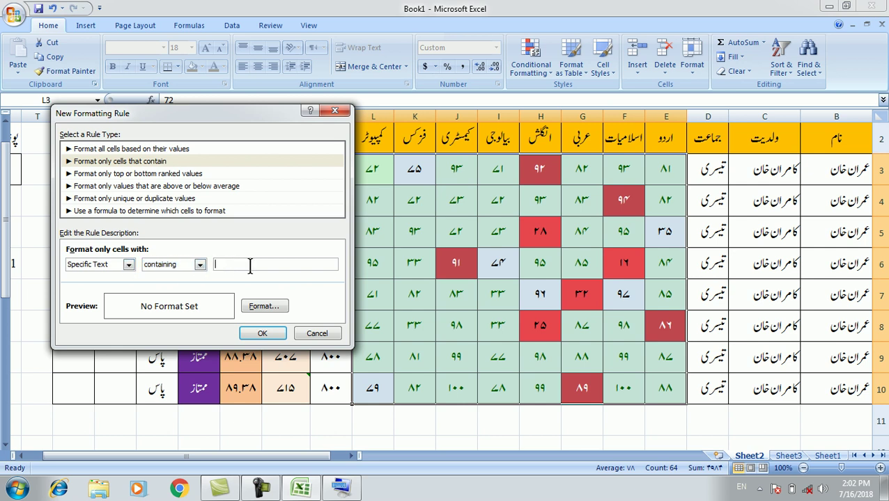
# Step: Set the Specific Text condition to not containing ممتاز
pyautogui.click(200, 266)
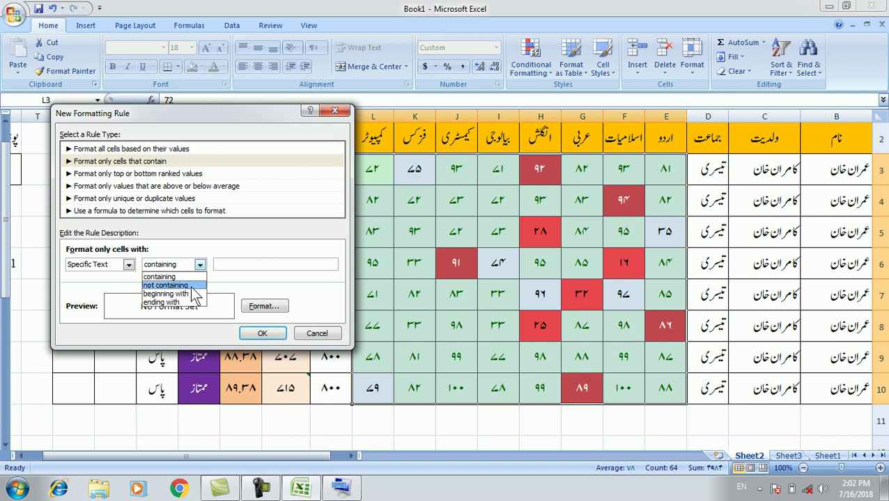
pyautogui.click(191, 286)
pyautogui.click(267, 266)
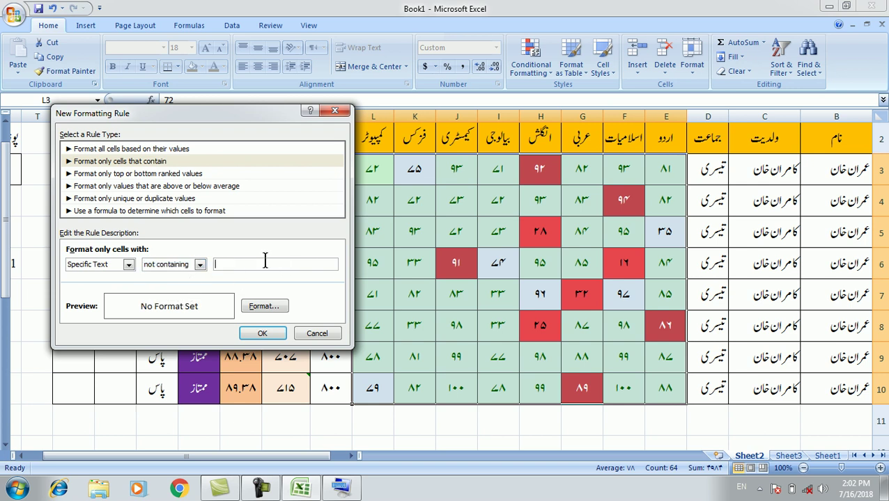
pyautogui.write('m')
# Step: Change the Specific Text condition to beginning with ۱۲ and dismiss the Windows color scheme message
pyautogui.click(200, 265)
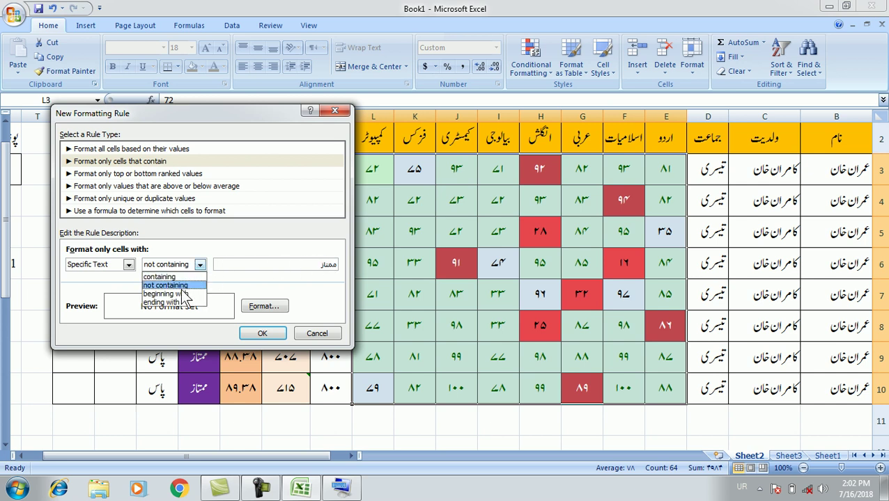
pyautogui.click(168, 294)
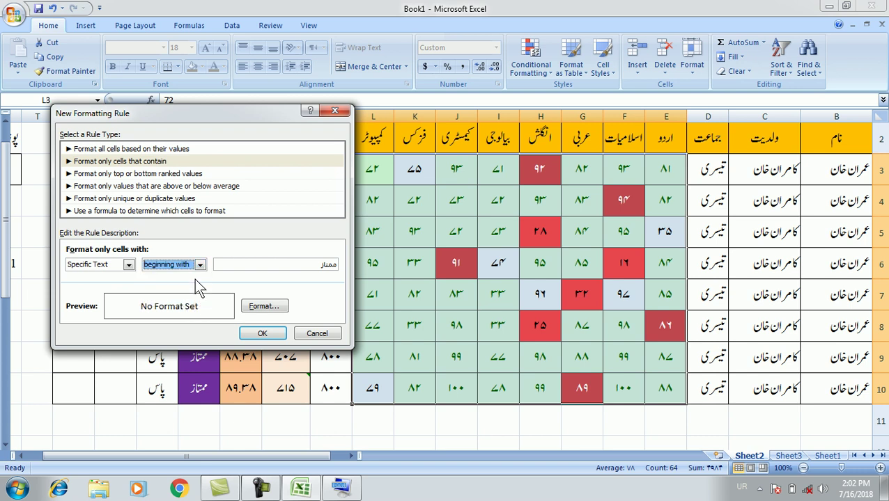
pyautogui.click(316, 264)
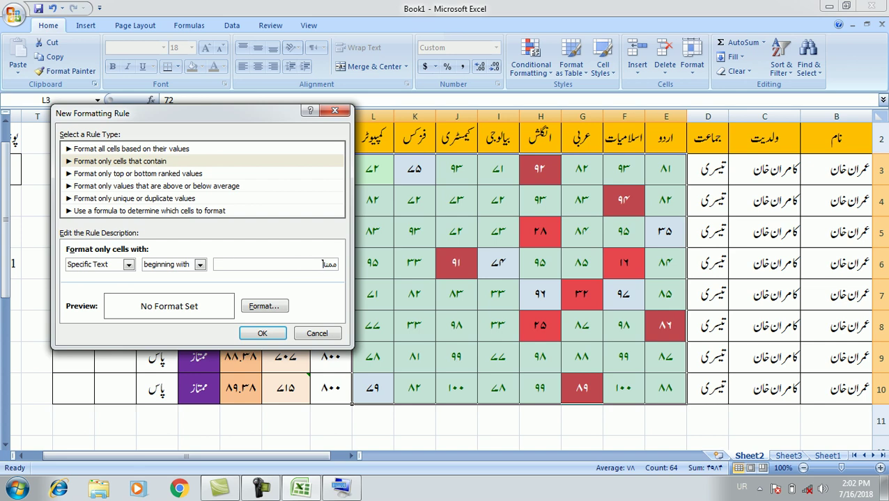
pyautogui.press('BackSpace')
pyautogui.click(594, 111)
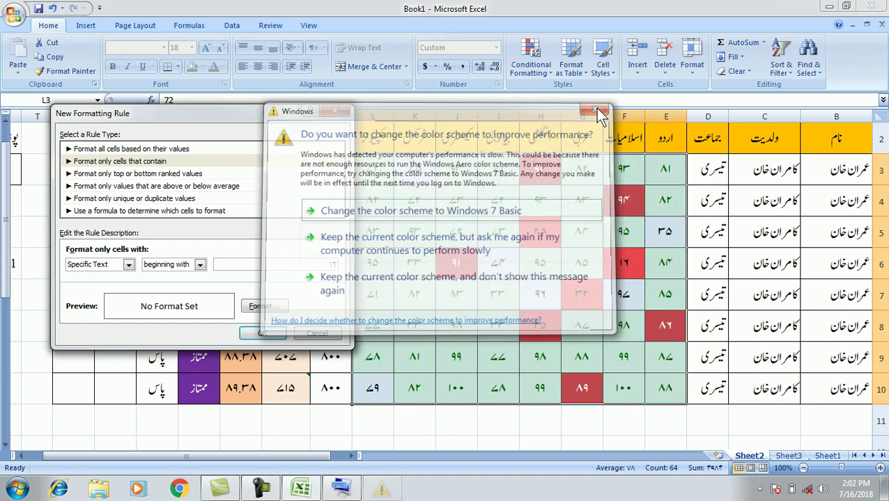
# Step: Change the Specific Text condition to ending with and clear the text to match
pyautogui.click(200, 265)
pyautogui.click(188, 314)
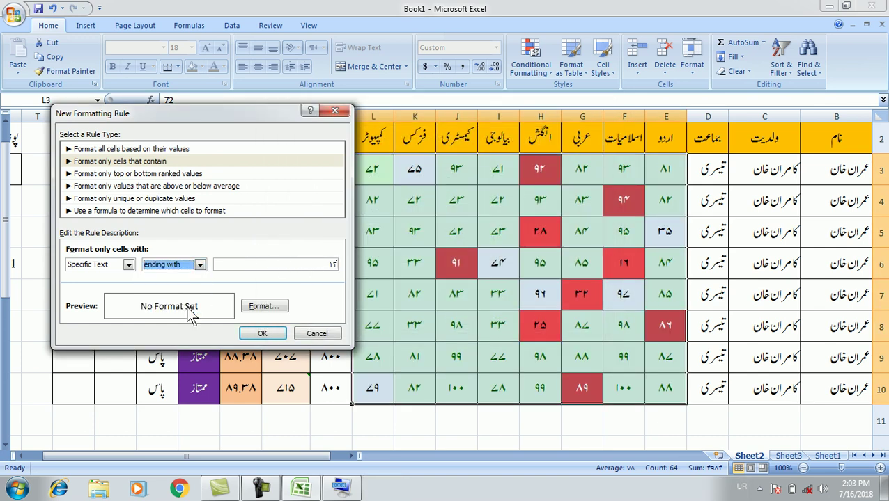
pyautogui.click(289, 265)
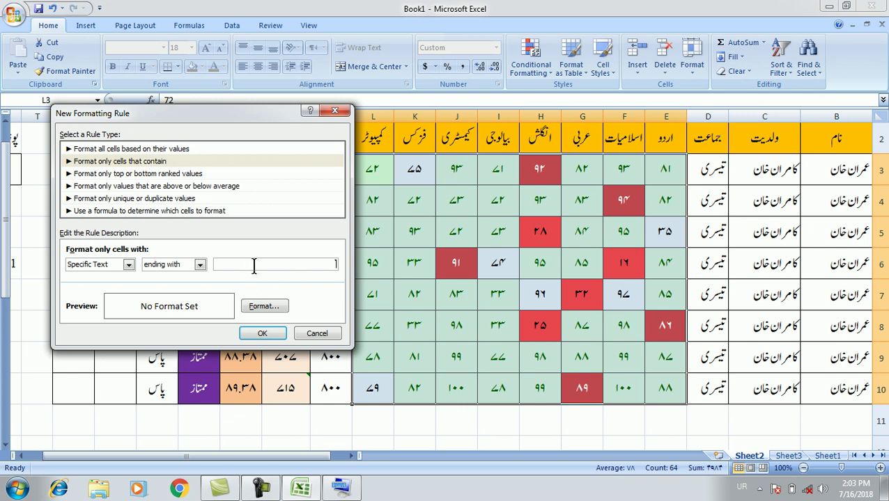
# Step: Try the Dates Occurring and Blanks criteria for the cells the rule formats
pyautogui.click(128, 264)
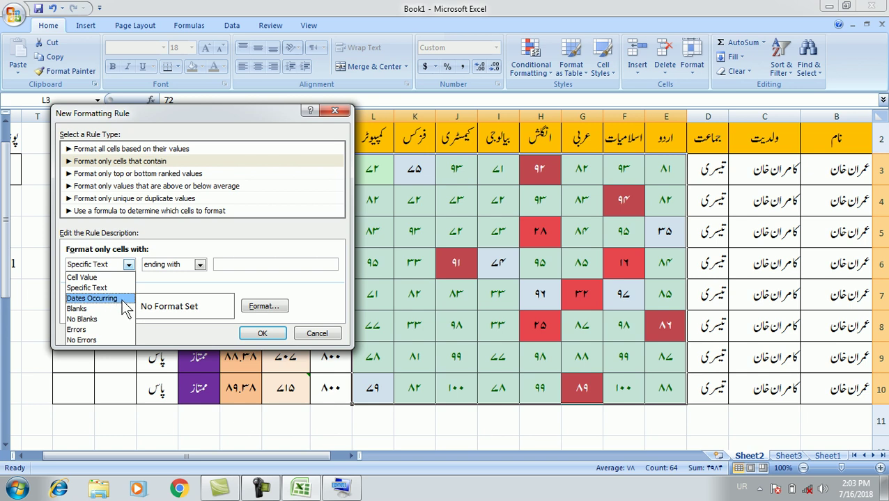
pyautogui.click(123, 300)
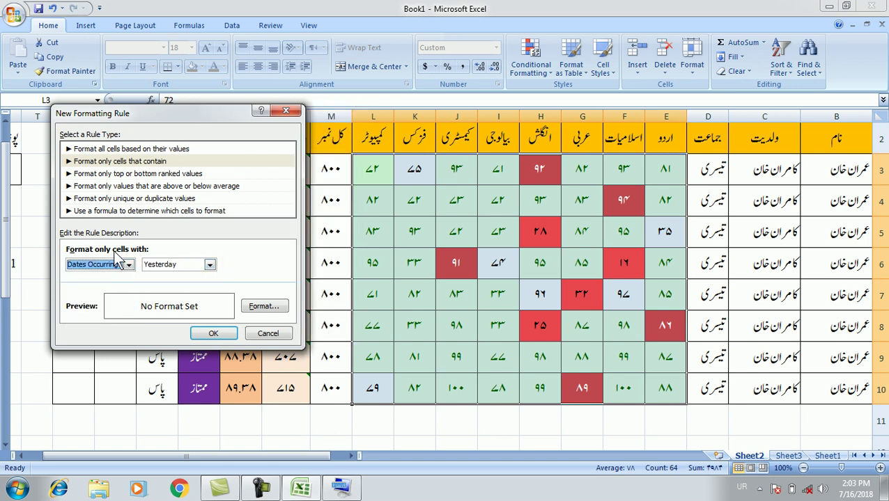
pyautogui.click(128, 264)
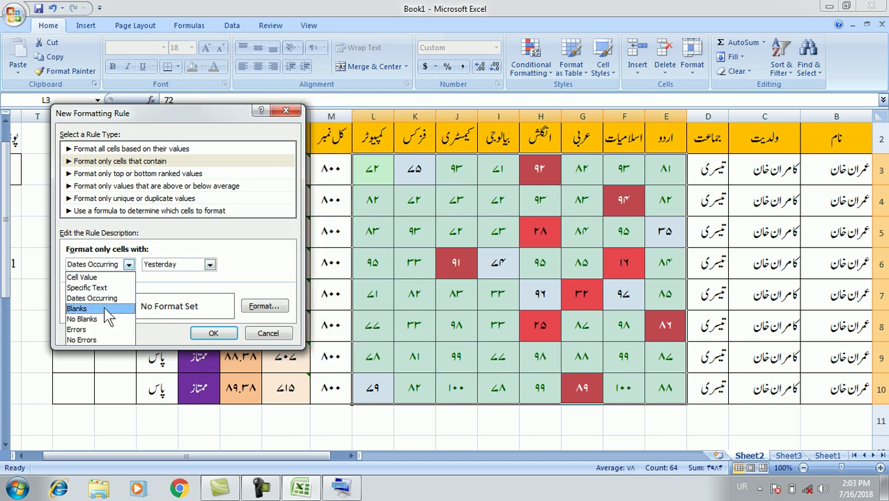
pyautogui.click(103, 309)
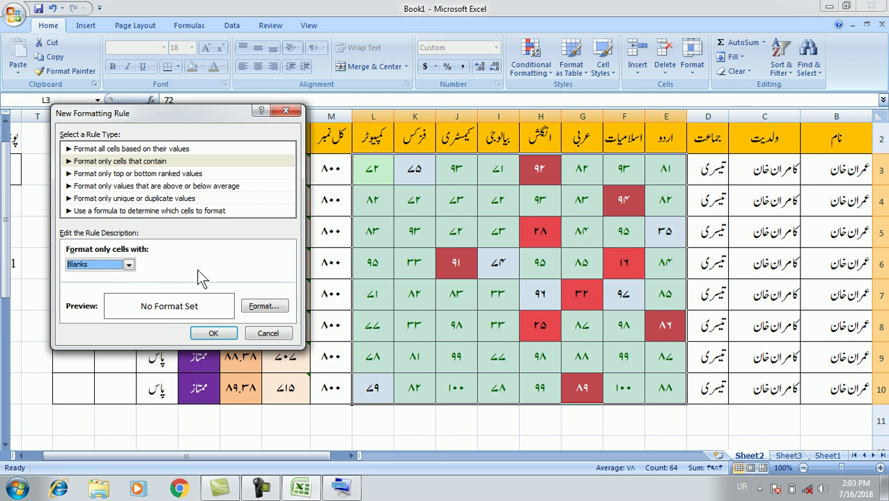
# Step: Set the rule to No Blanks and view its format settings without choosing a format
pyautogui.click(128, 265)
pyautogui.click(103, 319)
pyautogui.click(268, 312)
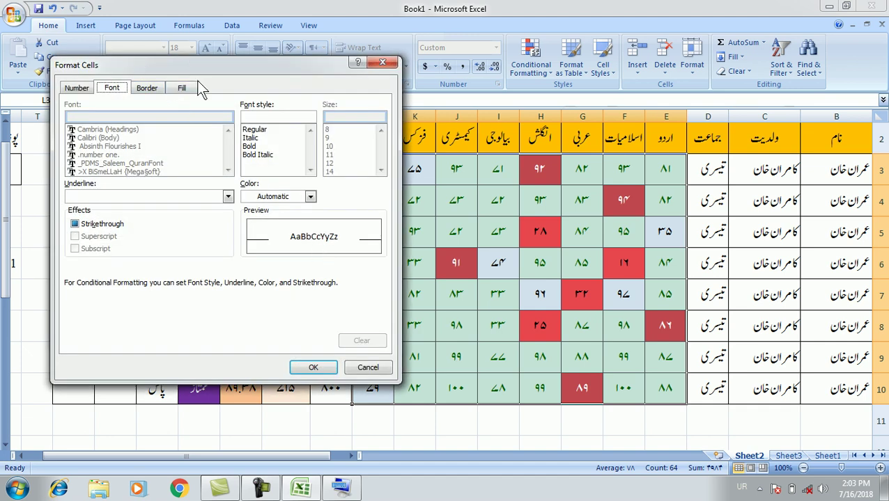
pyautogui.click(312, 366)
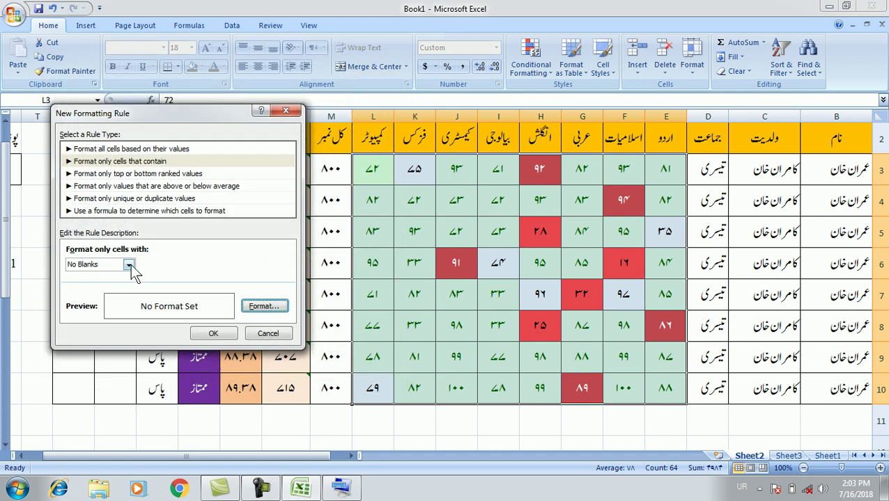
# Step: Set the rule to Errors and view its format settings, leaving them without a choice
pyautogui.click(131, 268)
pyautogui.click(96, 330)
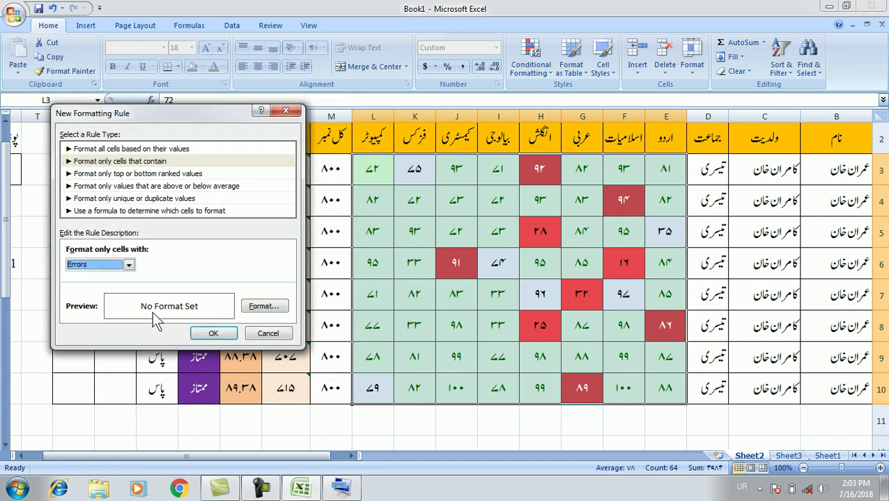
pyautogui.click(263, 307)
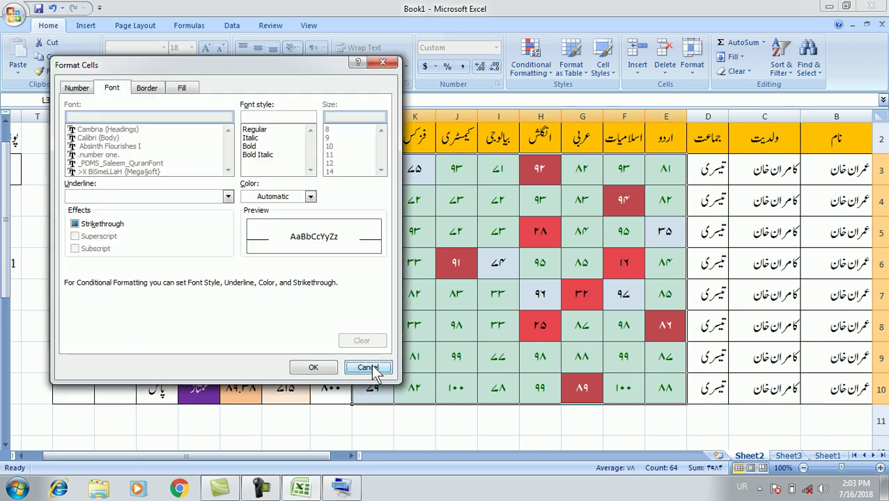
pyautogui.click(374, 371)
# Step: Change the criterion for the cells the rule formats to No Errors
pyautogui.click(105, 265)
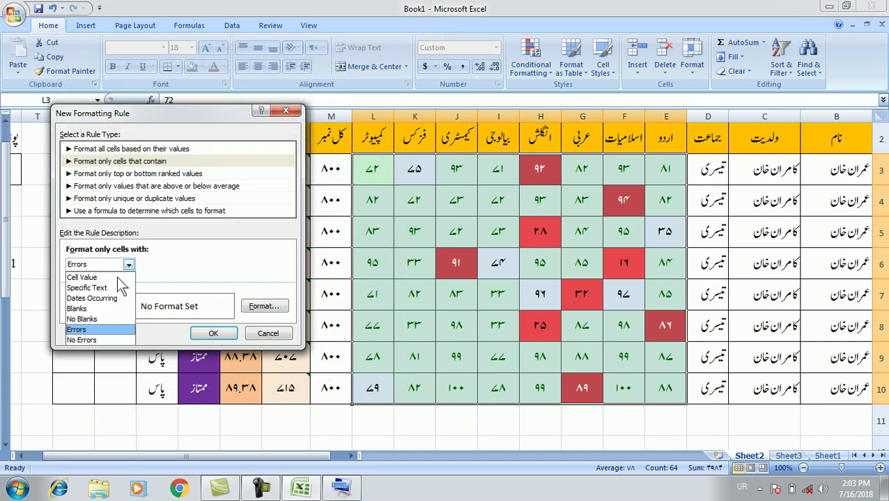
pyautogui.click(102, 337)
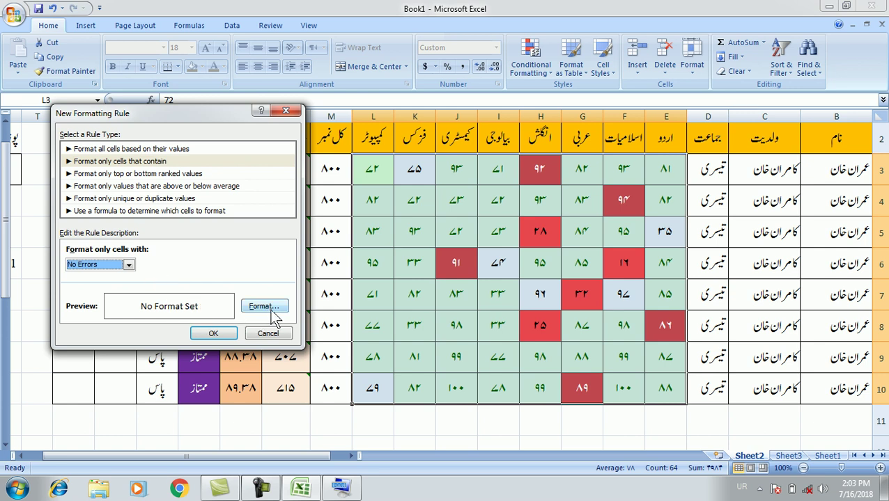
# Step: Switch to the top or bottom ranked values rule type and try its Top and Bottom options
pyautogui.click(113, 174)
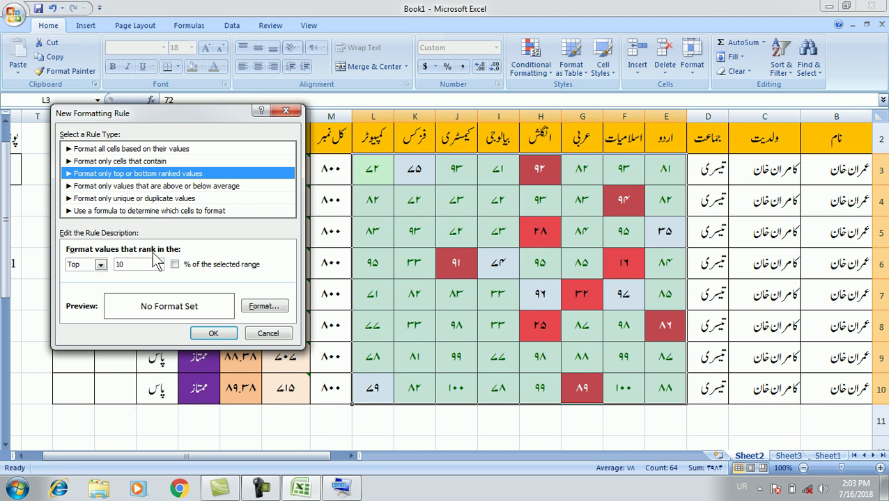
pyautogui.click(100, 265)
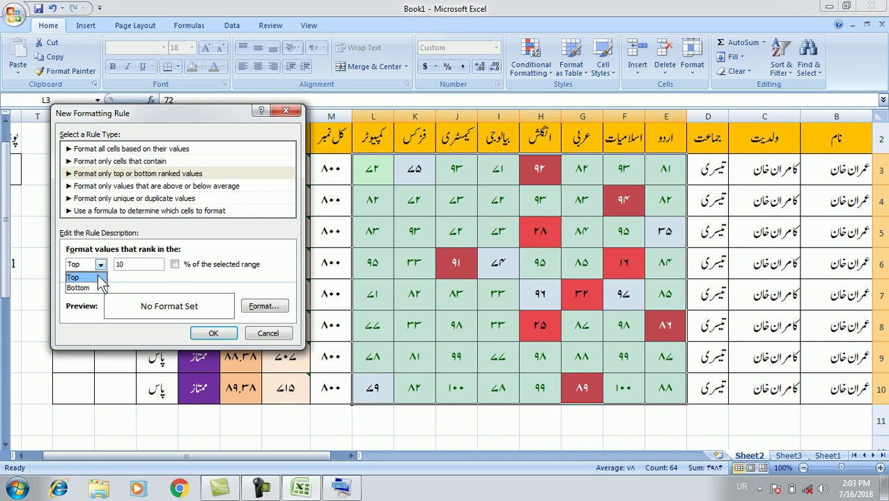
pyautogui.click(99, 277)
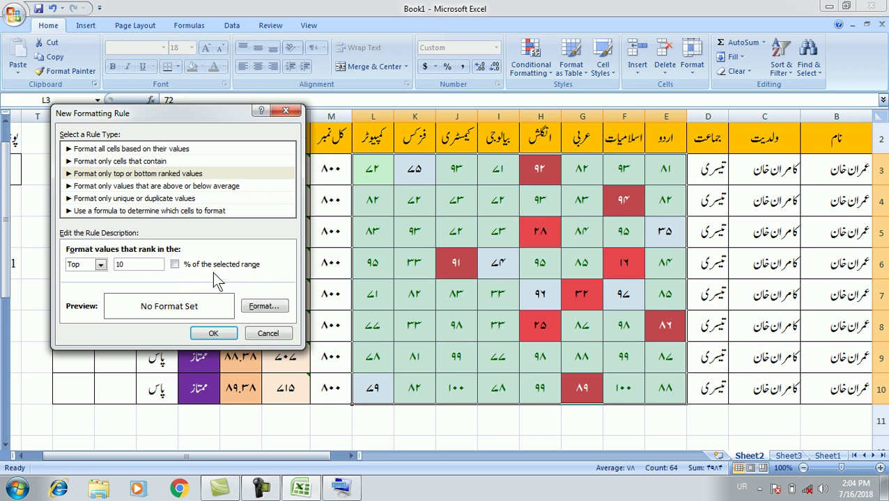
pyautogui.click(100, 265)
pyautogui.click(78, 287)
pyautogui.click(139, 267)
# Step: Switch to the above or below average rule type, view its average conditions, and discard the new rule
pyautogui.click(152, 187)
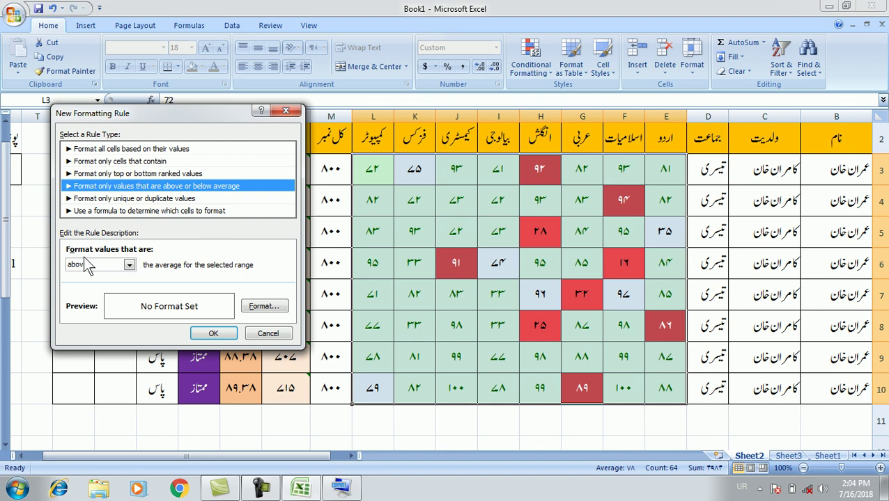
pyautogui.click(114, 267)
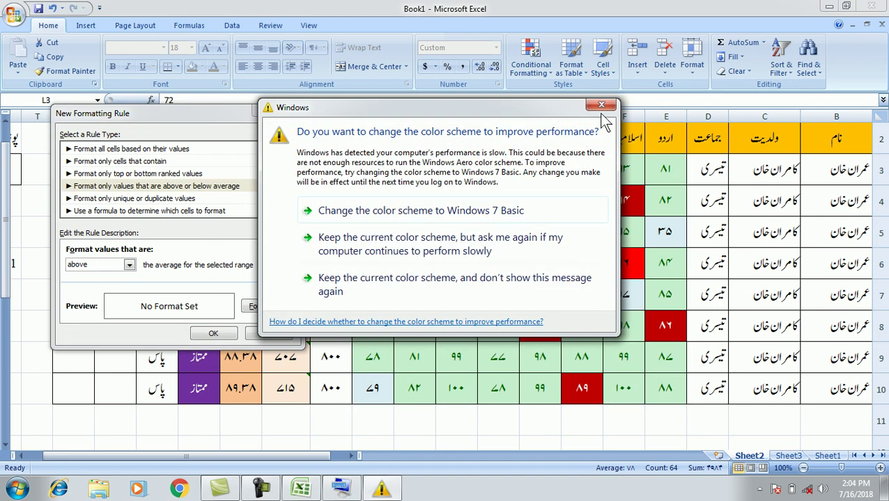
pyautogui.click(597, 108)
pyautogui.click(128, 265)
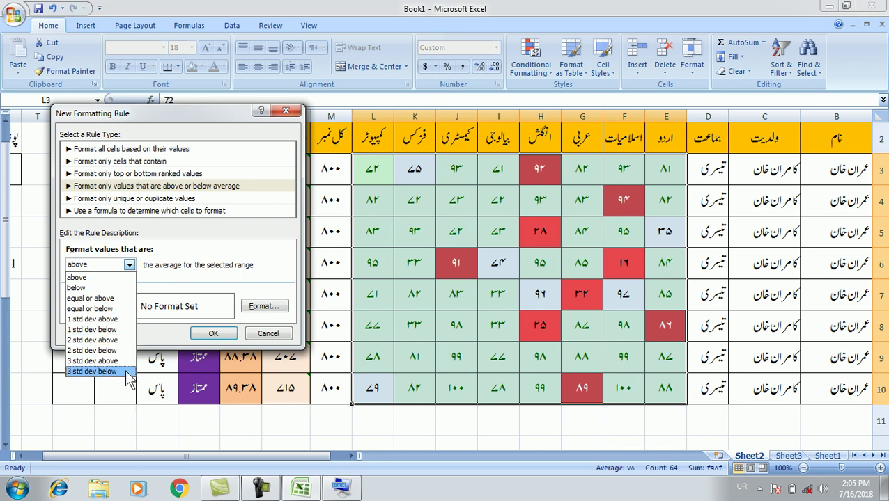
pyautogui.click(193, 281)
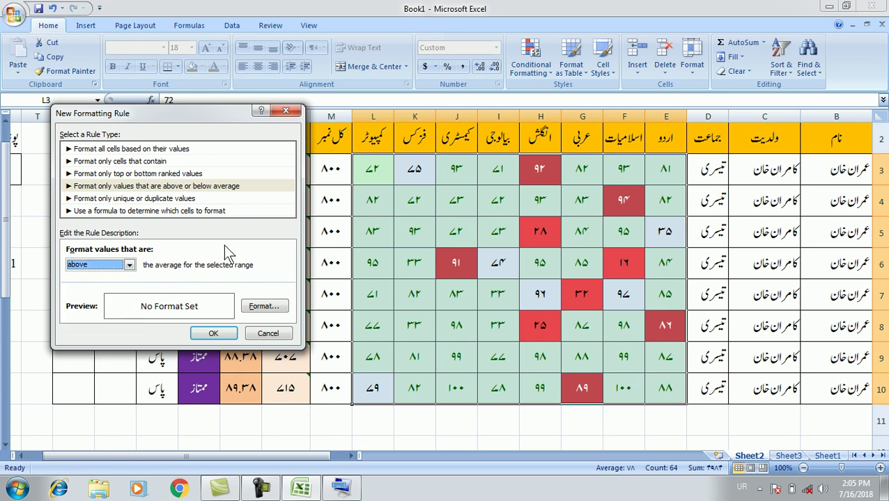
pyautogui.click(267, 333)
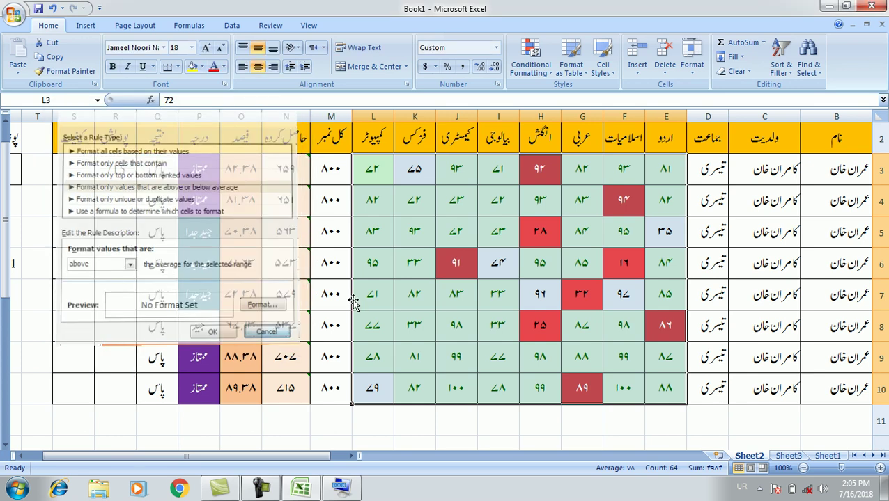
# Step: Apply a Top 10 Items rule to the selected subject marks with Yellow Fill with Dark Yellow Text
pyautogui.click(522, 61)
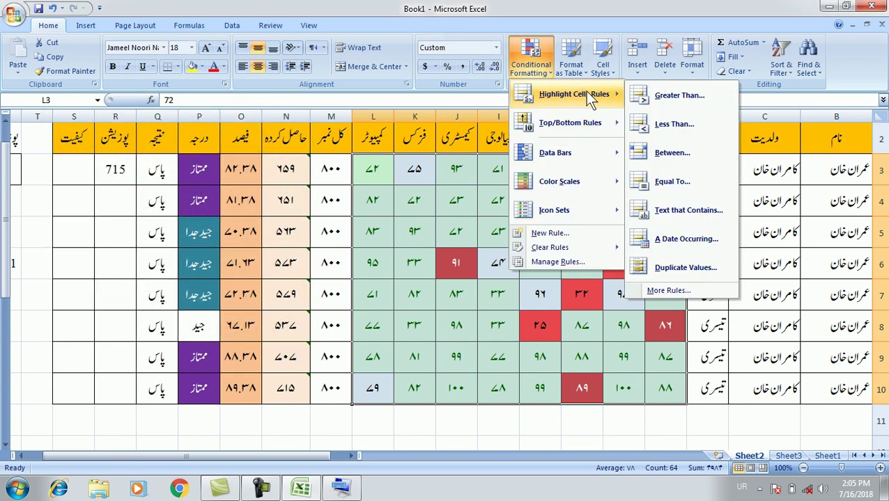
pyautogui.moveTo(581, 127)
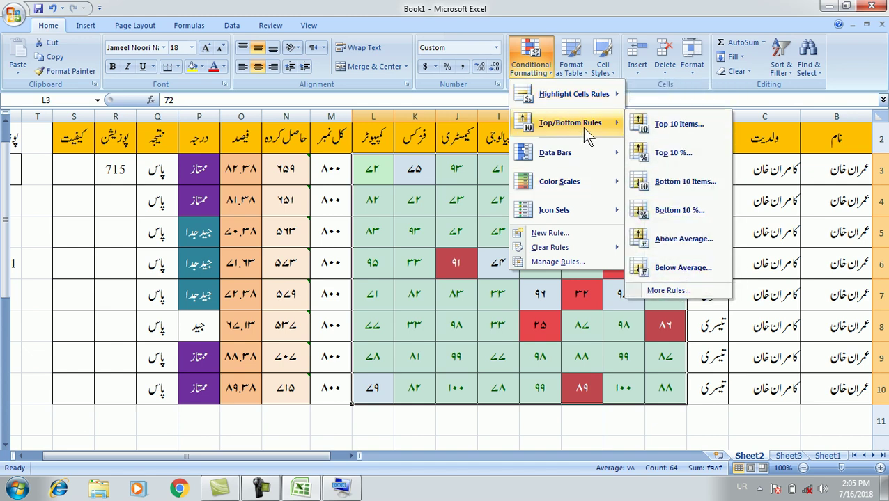
pyautogui.click(679, 125)
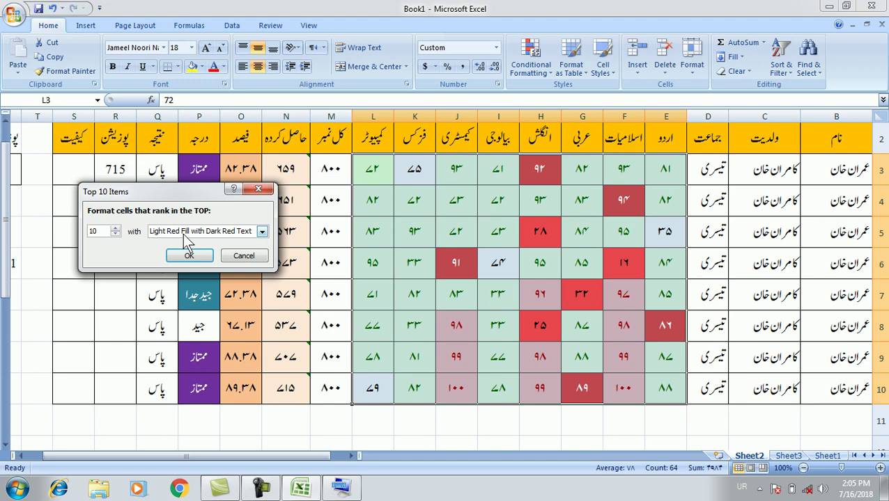
pyautogui.click(262, 231)
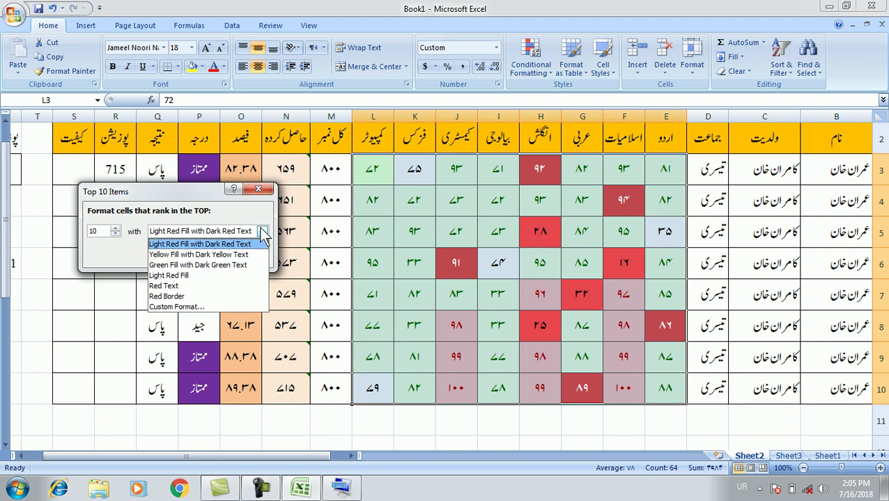
pyautogui.click(240, 255)
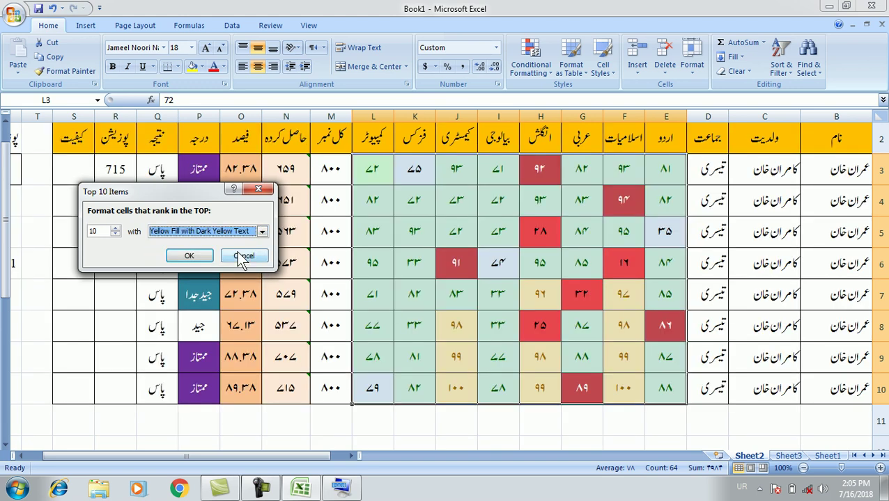
pyautogui.click(188, 255)
pyautogui.click(507, 416)
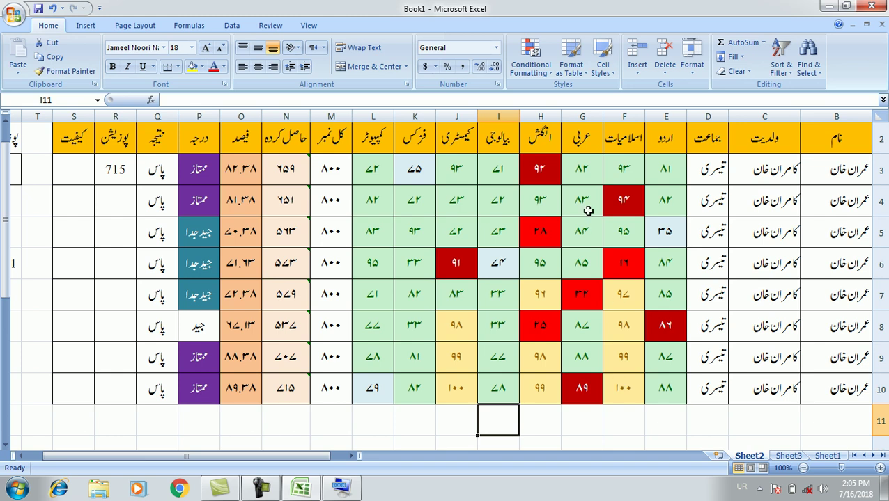
pyautogui.click(545, 66)
pyautogui.moveTo(606, 135)
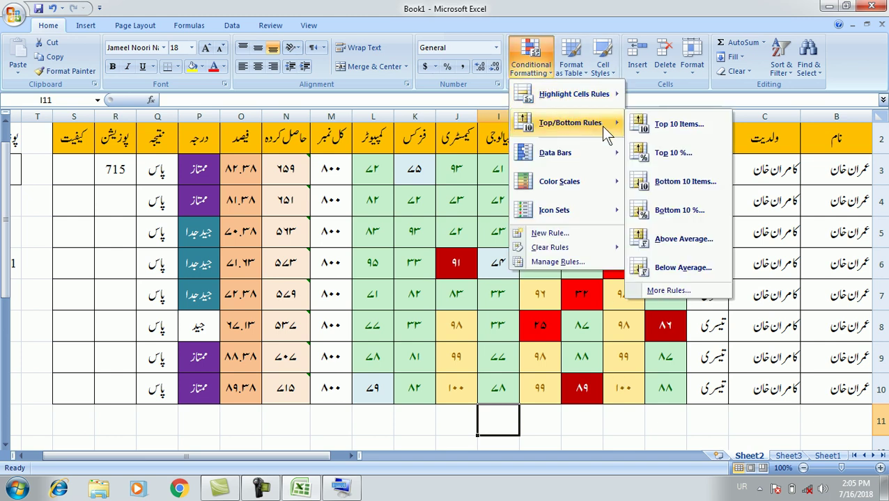
pyautogui.click(684, 156)
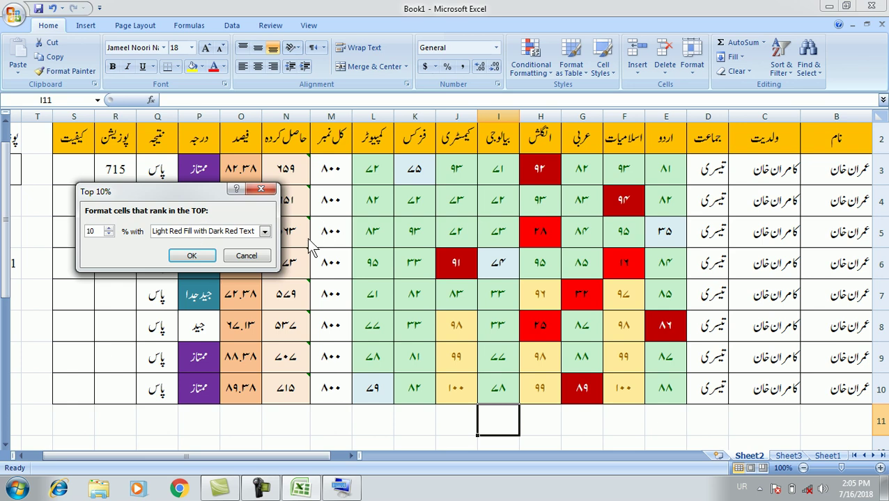
pyautogui.click(244, 257)
# Step: Apply a Top 10% rule with Red Border to the percentage cells O3:O10
pyautogui.moveTo(240, 168); pyautogui.dragTo(238, 391)
pyautogui.click(535, 68)
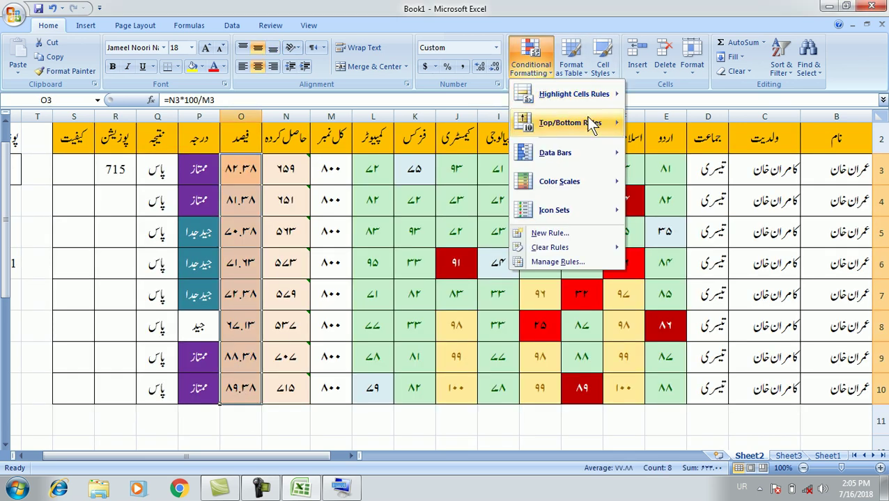
pyautogui.moveTo(587, 124)
pyautogui.click(660, 153)
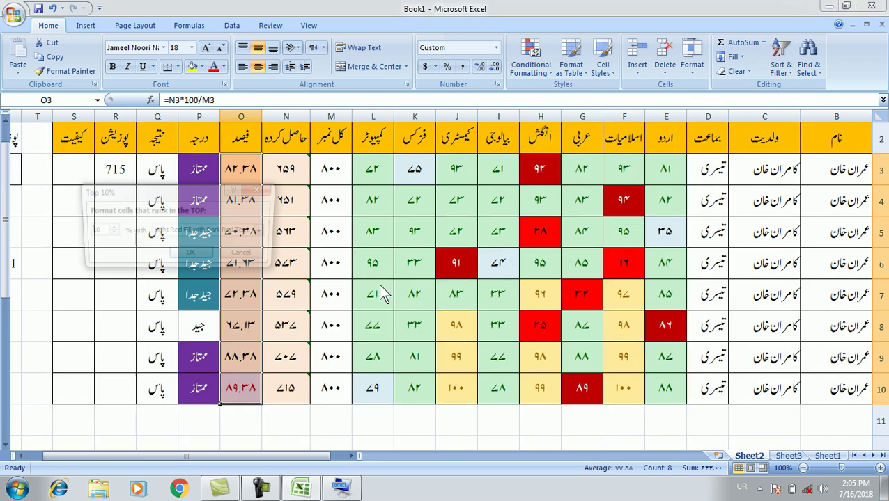
pyautogui.click(221, 234)
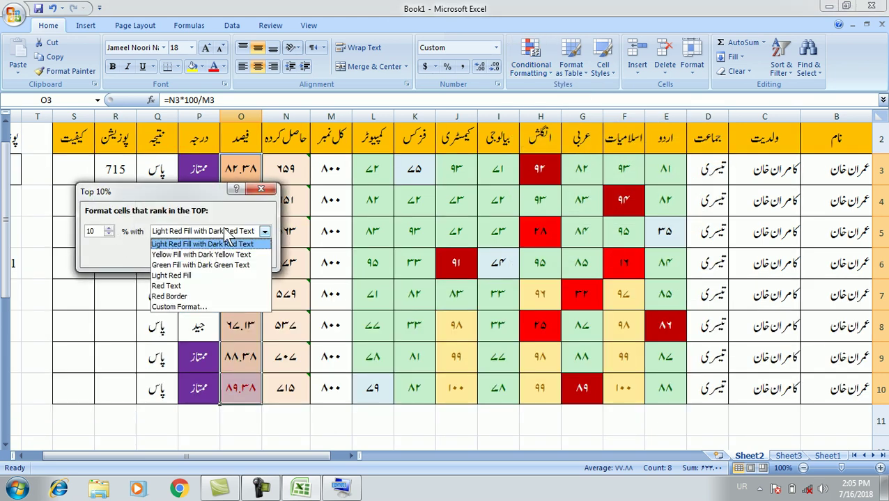
pyautogui.click(222, 296)
pyautogui.click(195, 258)
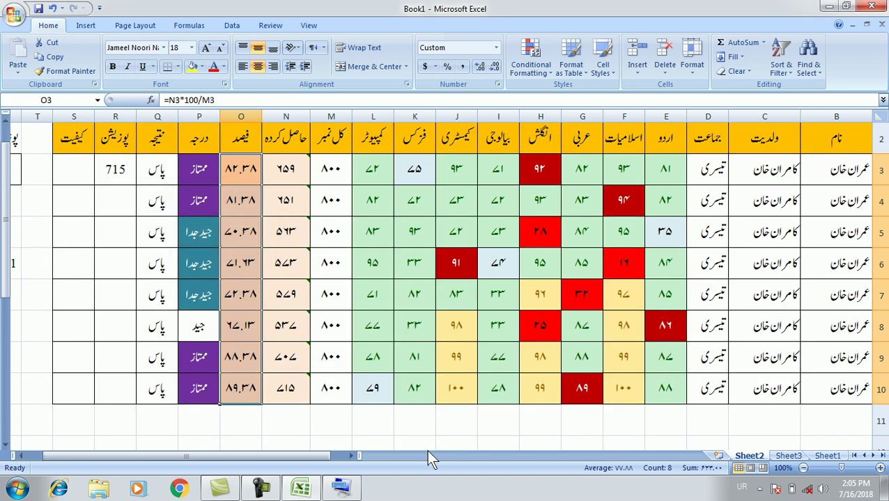
pyautogui.click(427, 424)
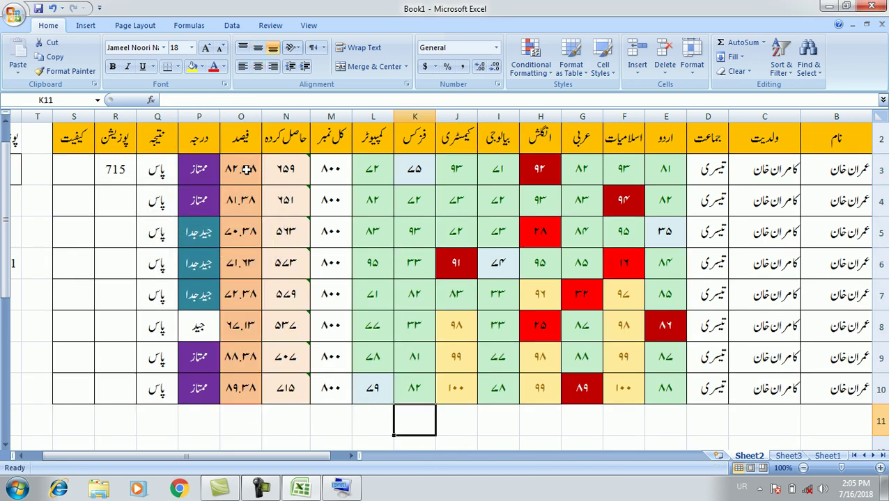
# Step: Try a Bottom 10 Items rule on the percentage cells O3:O10 without applying it
pyautogui.moveTo(247, 169); pyautogui.dragTo(244, 390)
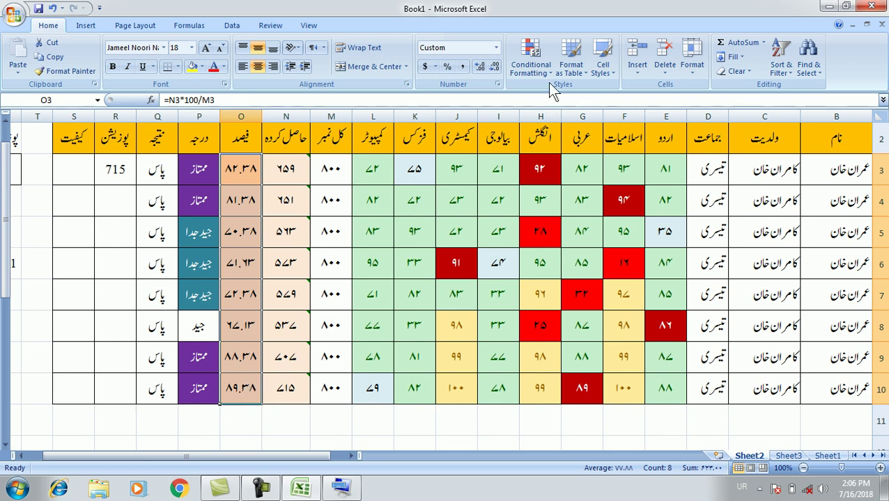
pyautogui.click(533, 68)
pyautogui.moveTo(592, 123)
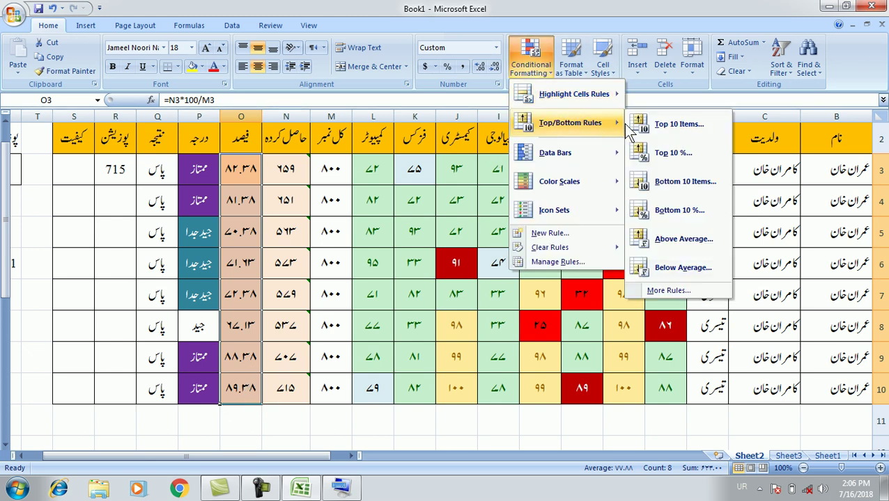
pyautogui.click(685, 182)
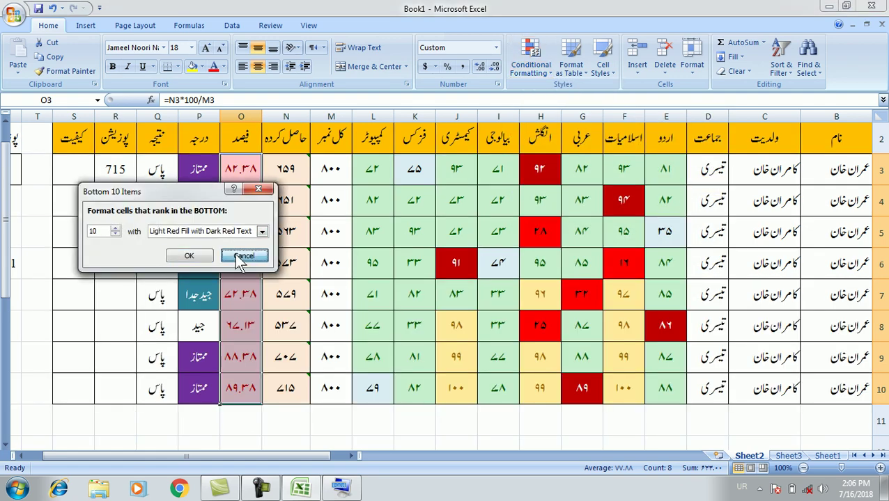
pyautogui.click(244, 255)
# Step: Select the subject marks E3:L10 and preview a Bottom 10% rule on them without applying it
pyautogui.moveTo(373, 169); pyautogui.dragTo(670, 394)
pyautogui.click(534, 63)
pyautogui.moveTo(559, 124)
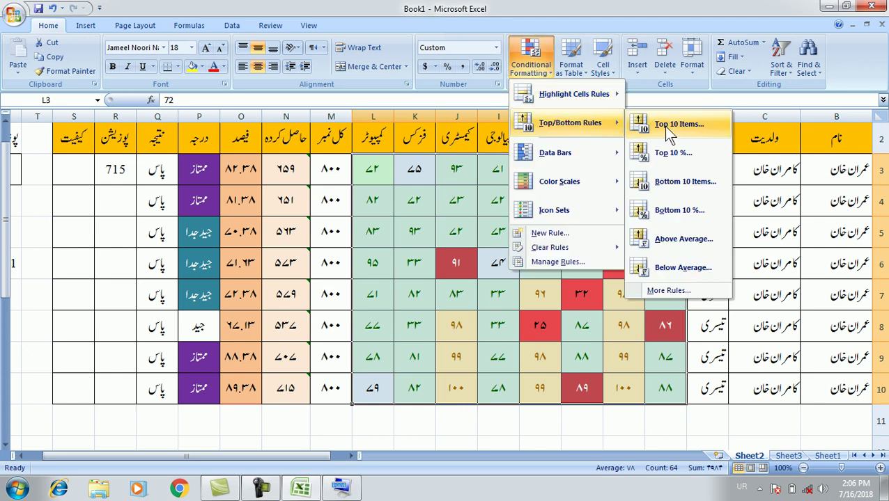
pyautogui.click(674, 210)
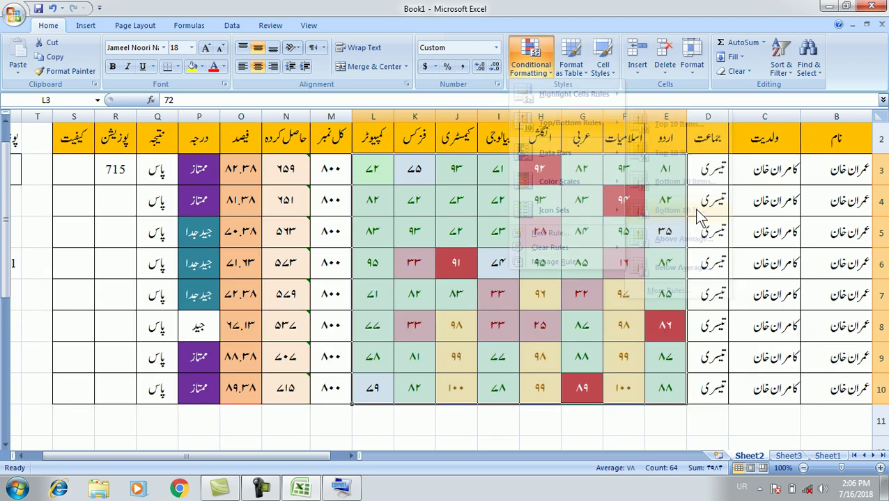
pyautogui.click(228, 254)
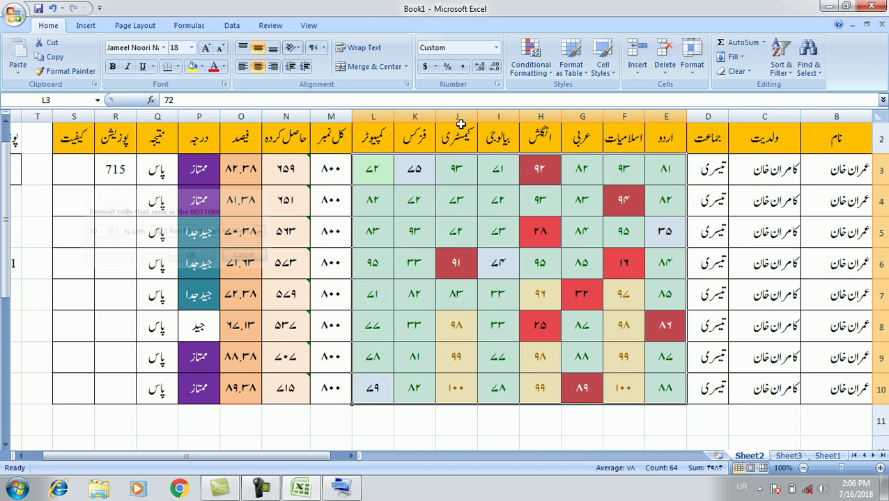
# Step: Apply a Bottom 10 Items rule to the selected subject marks with Light Red Fill with Dark Red Text
pyautogui.click(537, 66)
pyautogui.moveTo(569, 123)
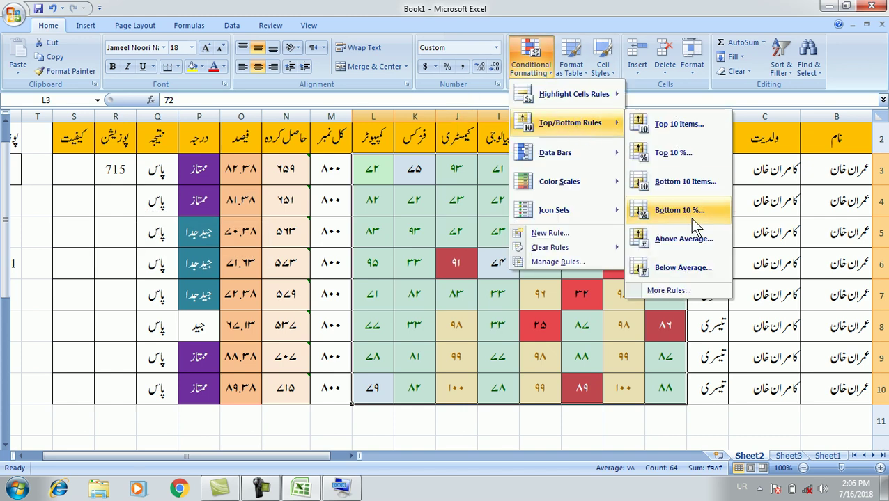
pyautogui.click(690, 181)
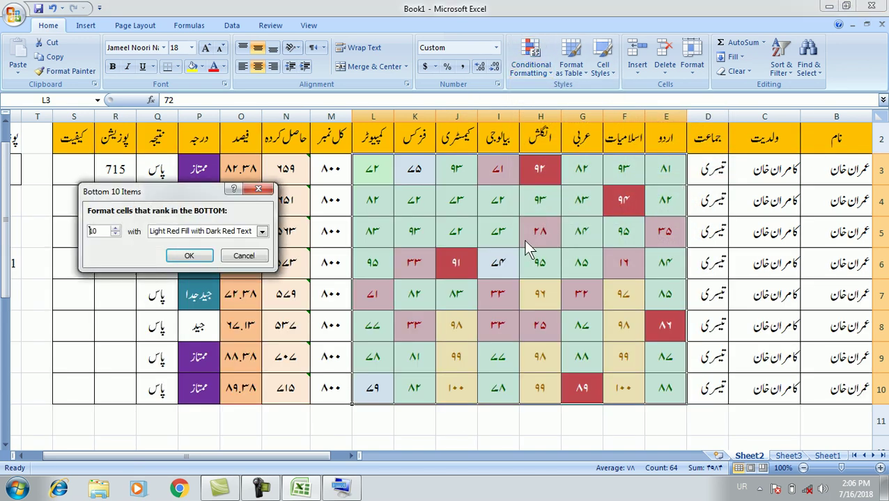
pyautogui.click(205, 230)
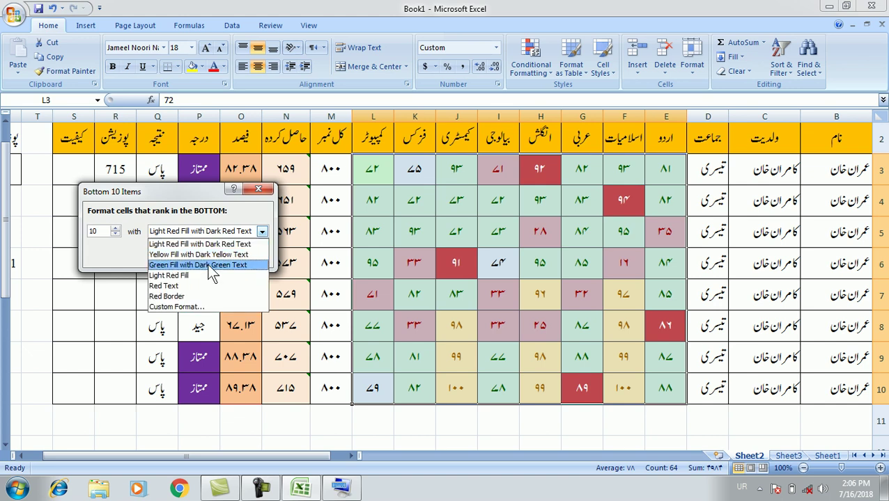
pyautogui.click(209, 245)
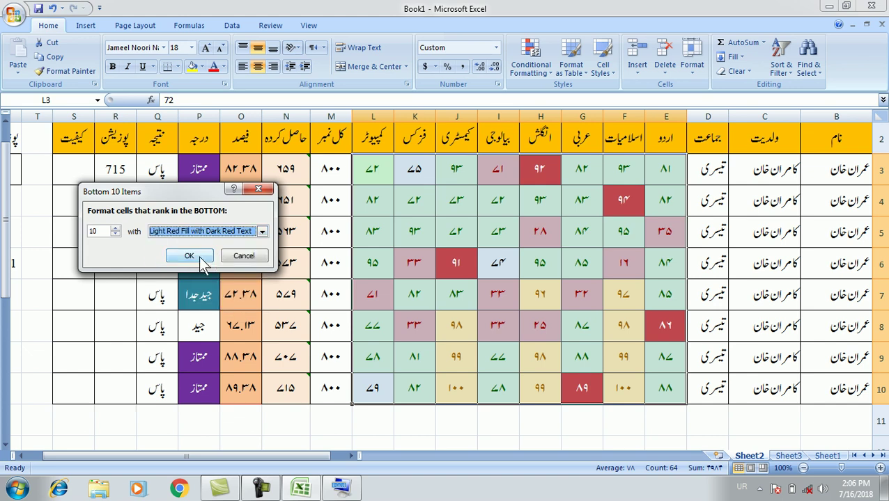
pyautogui.click(188, 257)
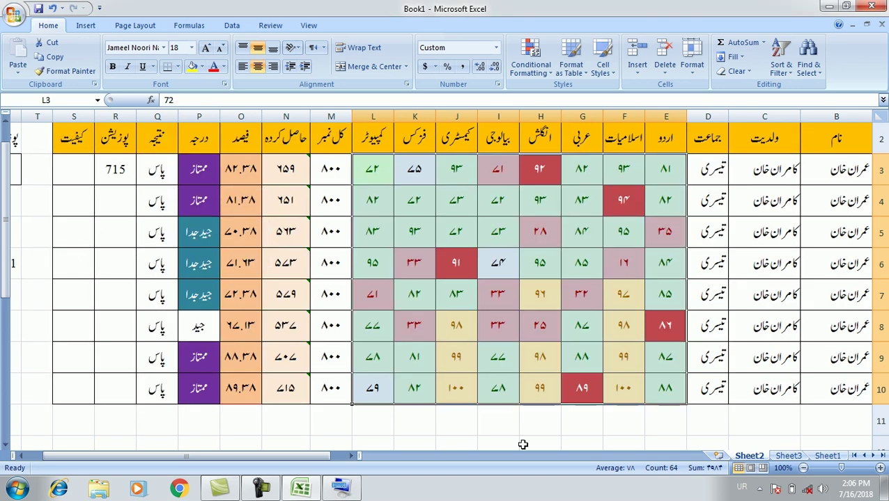
pyautogui.click(538, 431)
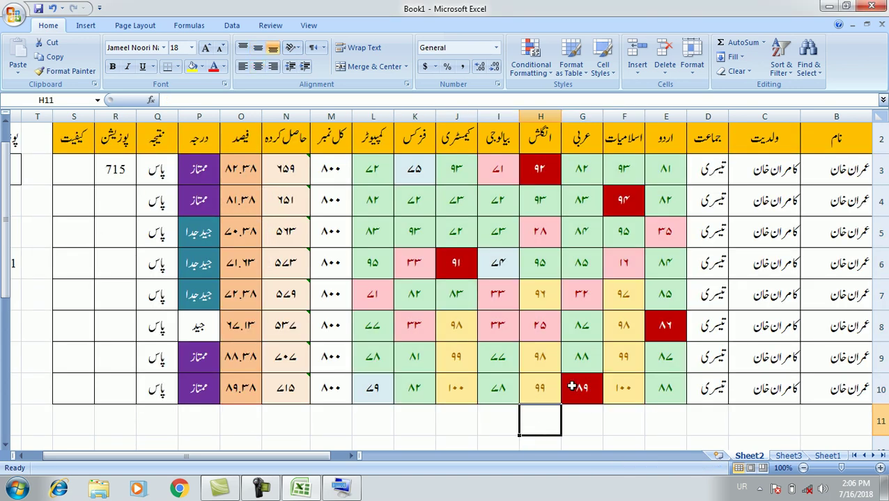
# Step: Examine the light-red highlighted subject marks one by one, including cells H8, I3, K6 and L7
pyautogui.click(499, 327)
pyautogui.click(539, 325)
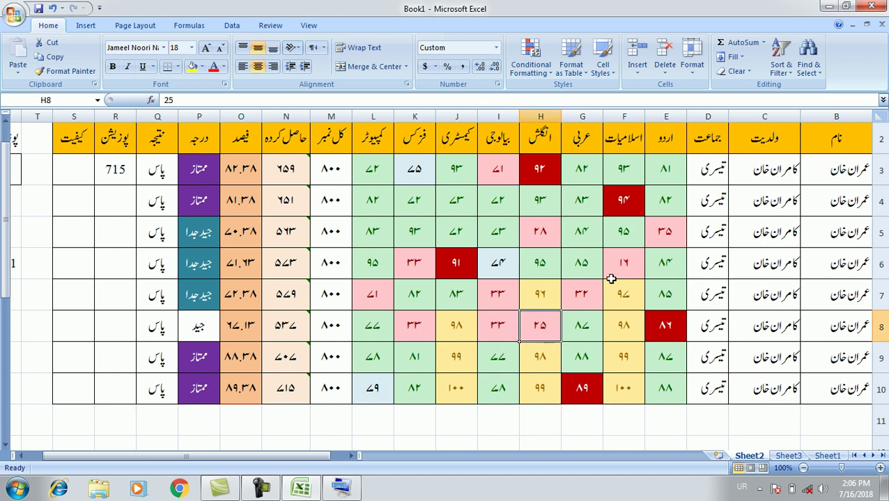
pyautogui.click(500, 176)
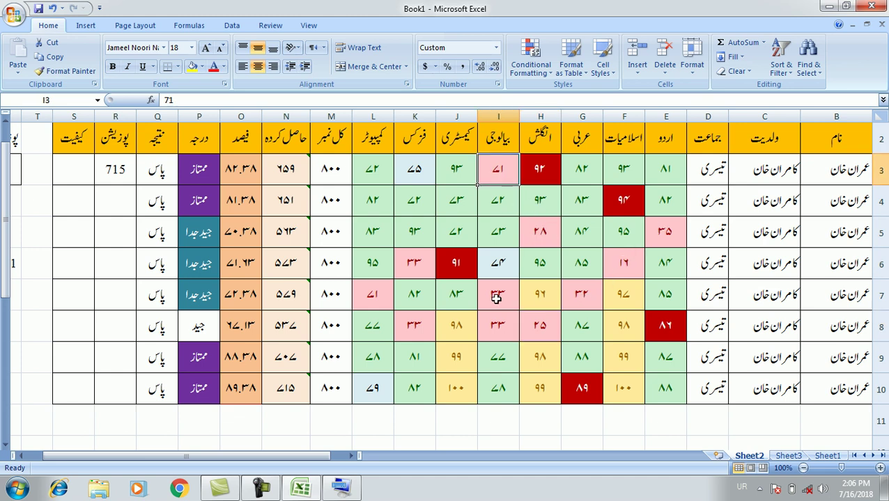
pyautogui.click(536, 323)
pyautogui.click(408, 334)
pyautogui.click(408, 262)
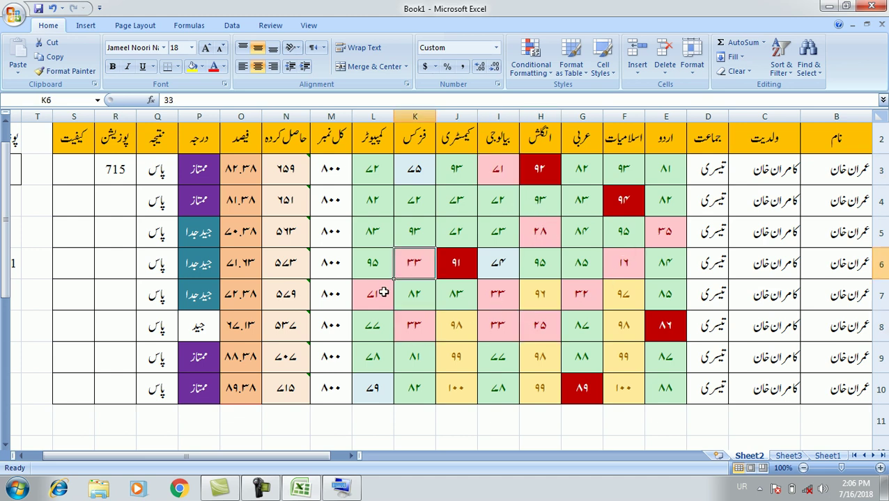
pyautogui.click(382, 291)
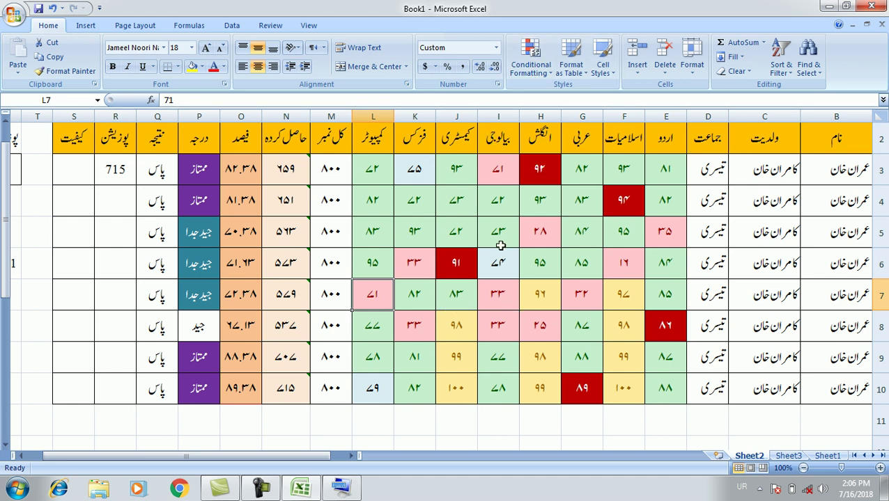
# Step: Select the subject marks E3:L10 and look at the Bottom 10% rule options without applying them
pyautogui.moveTo(376, 170)
pyautogui.mouseDown()
pyautogui.moveTo(639, 401)
pyautogui.moveTo(674, 393)
pyautogui.mouseUp()
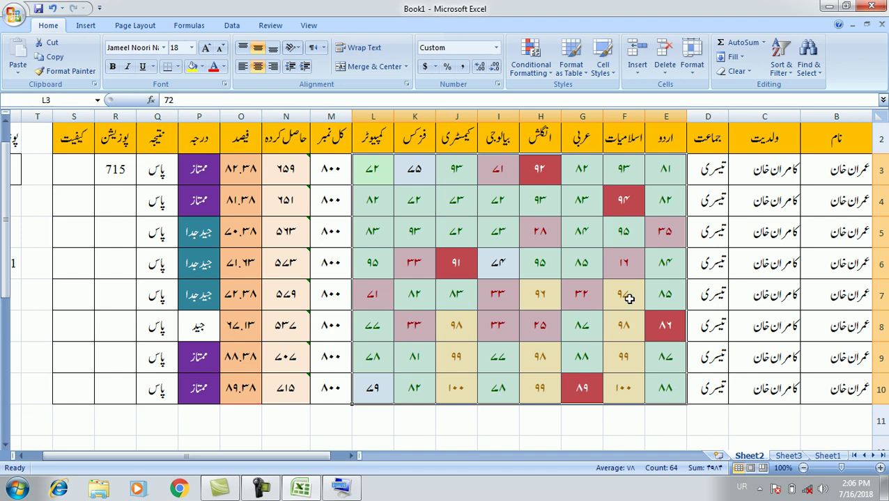
pyautogui.click(533, 61)
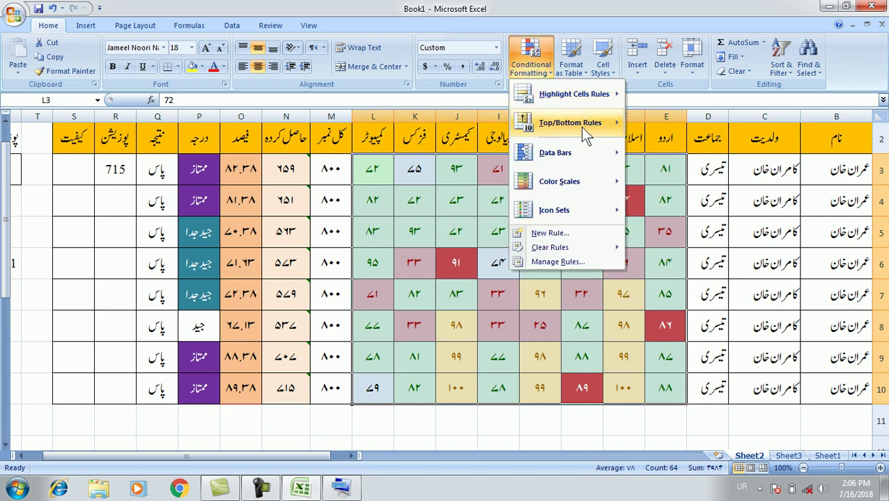
pyautogui.moveTo(592, 125)
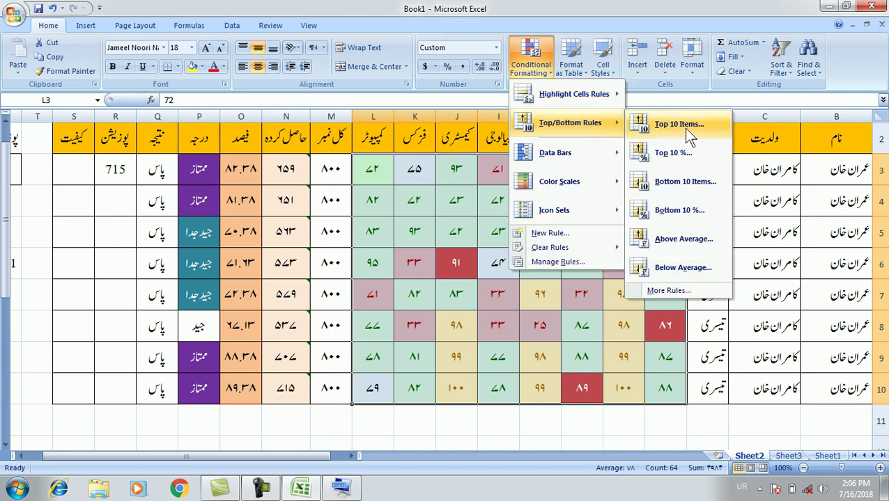
pyautogui.click(701, 209)
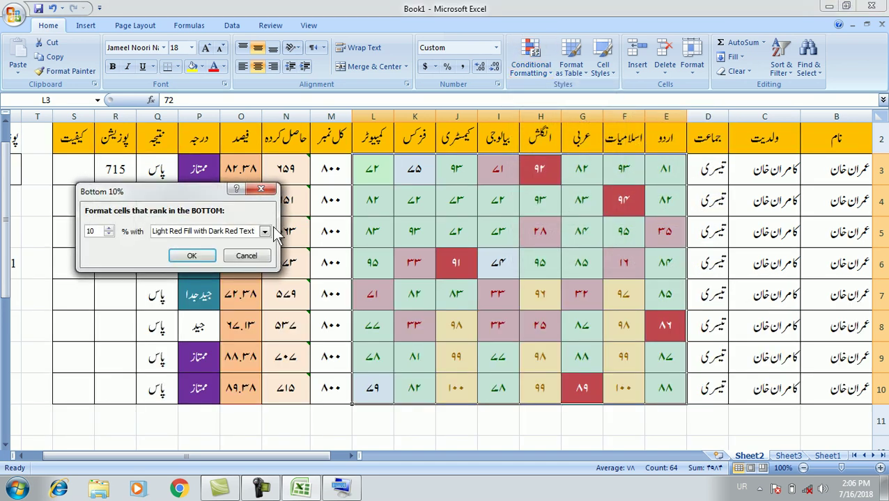
pyautogui.click(245, 256)
# Step: Apply an Above Average rule to the selected subject marks with Green Fill with Dark Green Text
pyautogui.click(530, 59)
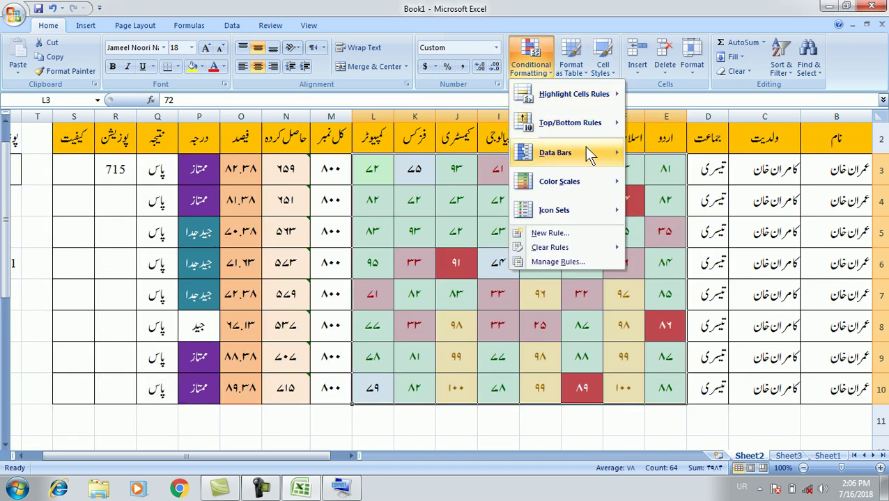
pyautogui.moveTo(590, 133)
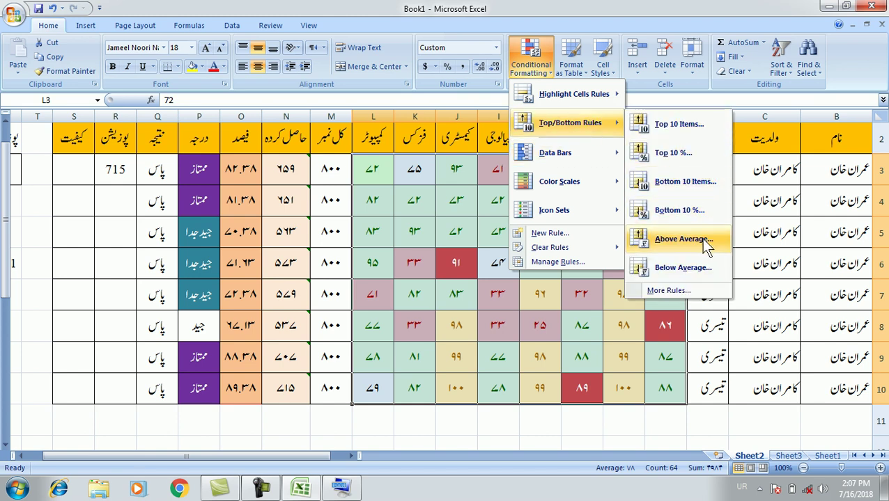
pyautogui.click(704, 239)
pyautogui.click(247, 233)
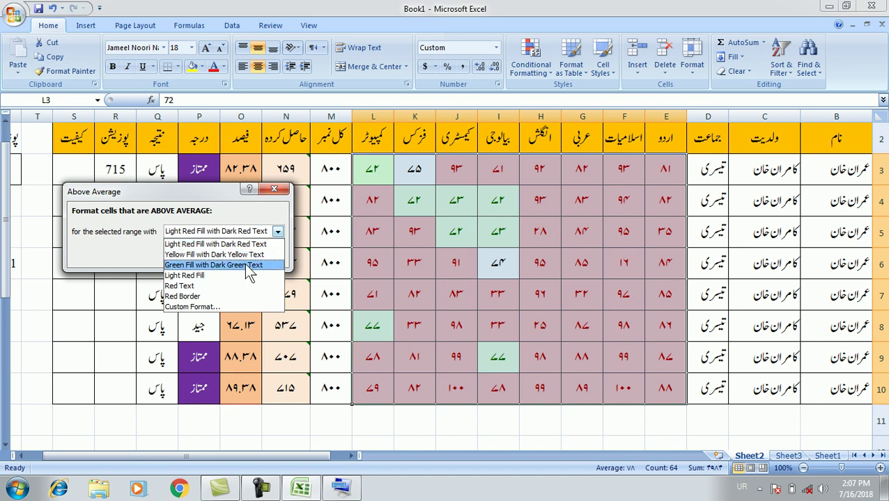
pyautogui.click(244, 265)
pyautogui.click(200, 252)
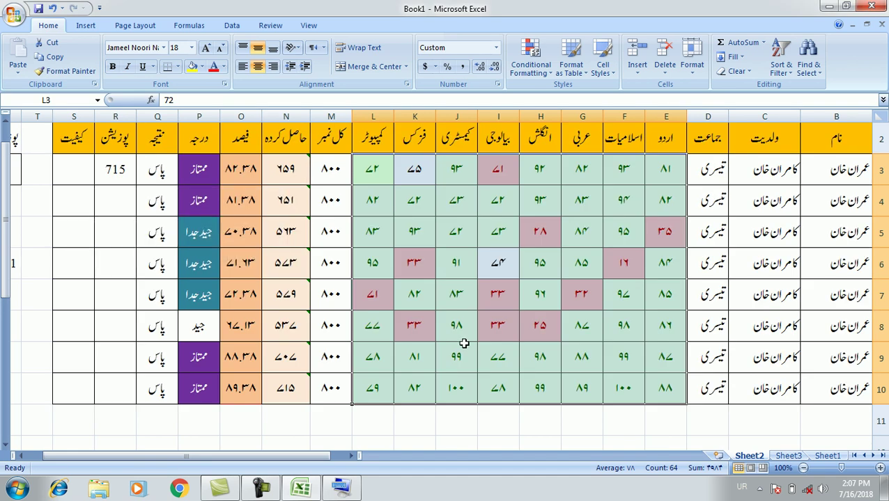
pyautogui.click(581, 422)
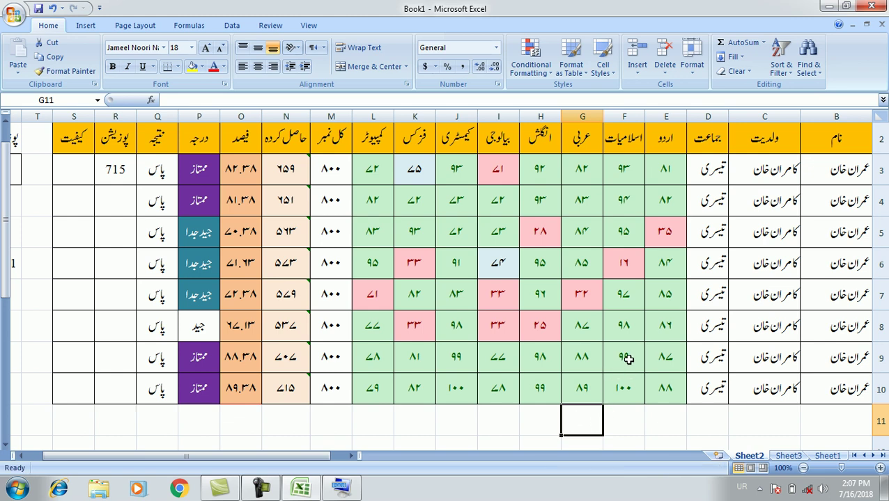
# Step: Reselect the subject marks E3:L10 and view the custom rule settings for top or bottom ranked values without creating a rule
pyautogui.click(529, 70)
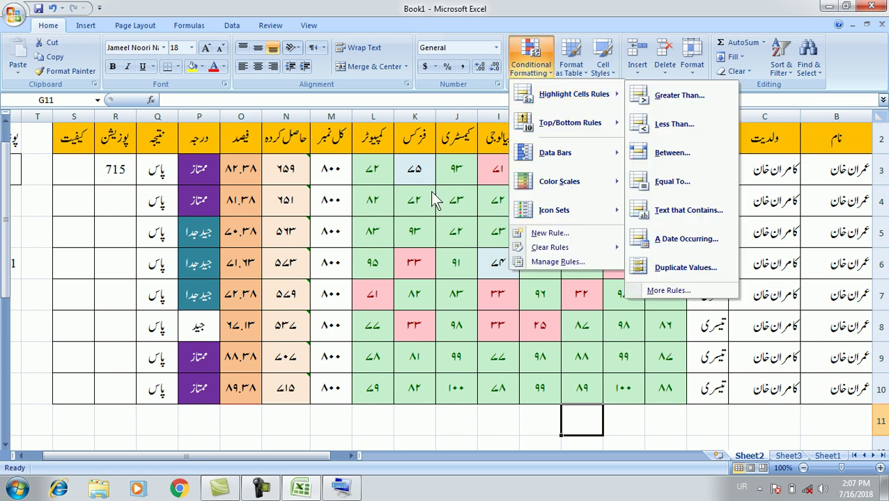
pyautogui.moveTo(372, 170); pyautogui.dragTo(658, 388)
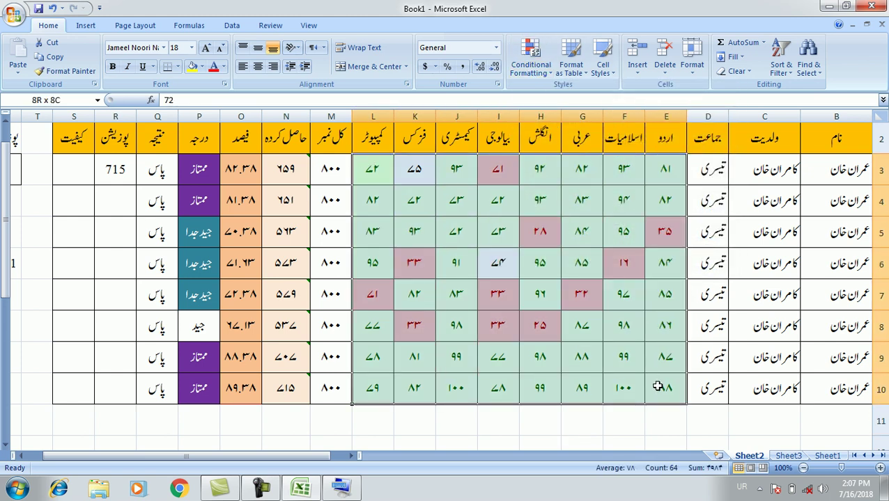
pyautogui.click(543, 72)
pyautogui.moveTo(575, 124)
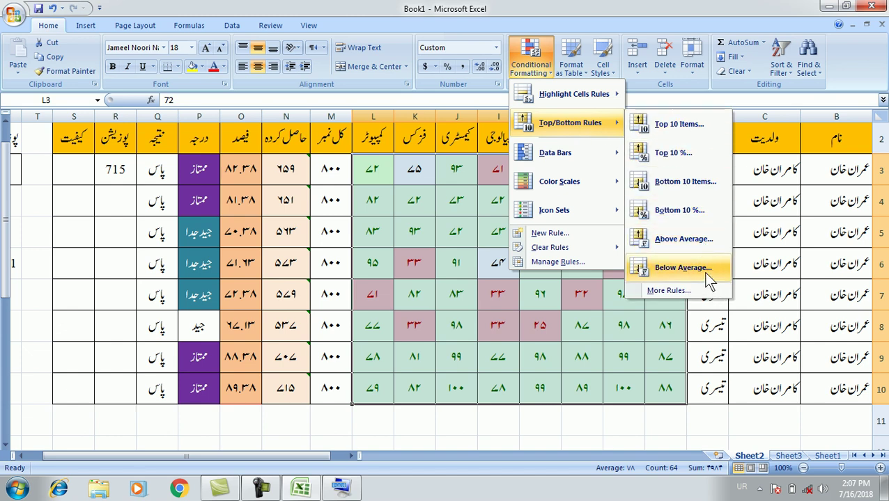
pyautogui.click(683, 291)
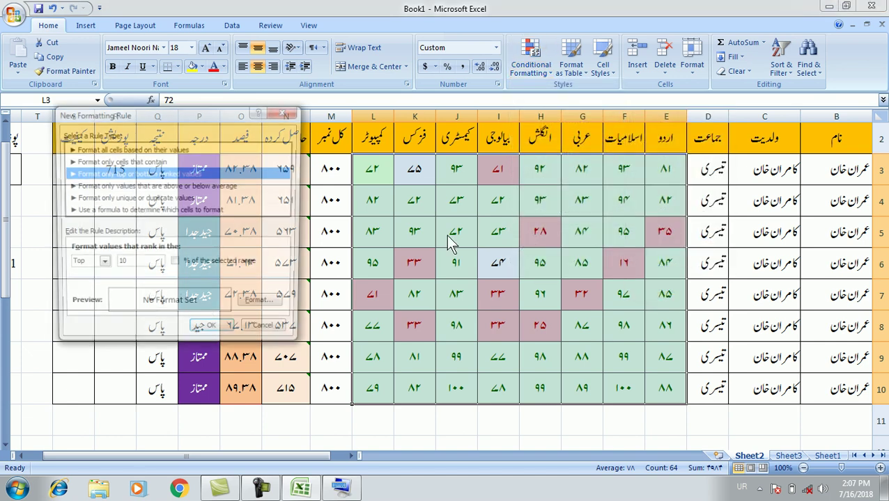
pyautogui.click(264, 334)
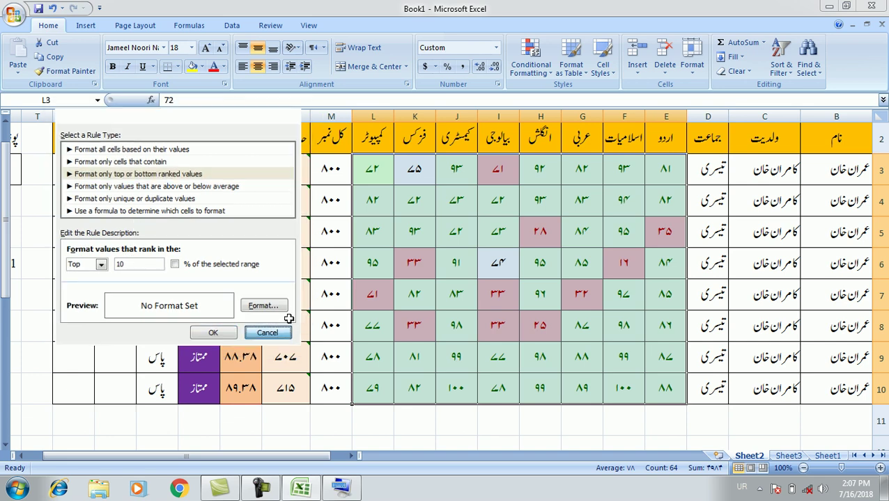
# Step: Preview the Data Bars colors on the subject marks and view the custom data bar rule settings without applying any
pyautogui.click(527, 78)
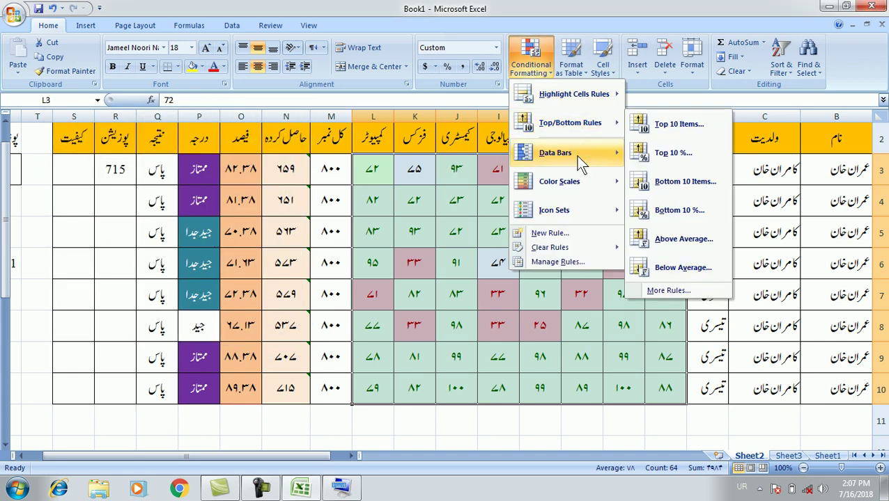
pyautogui.moveTo(585, 160)
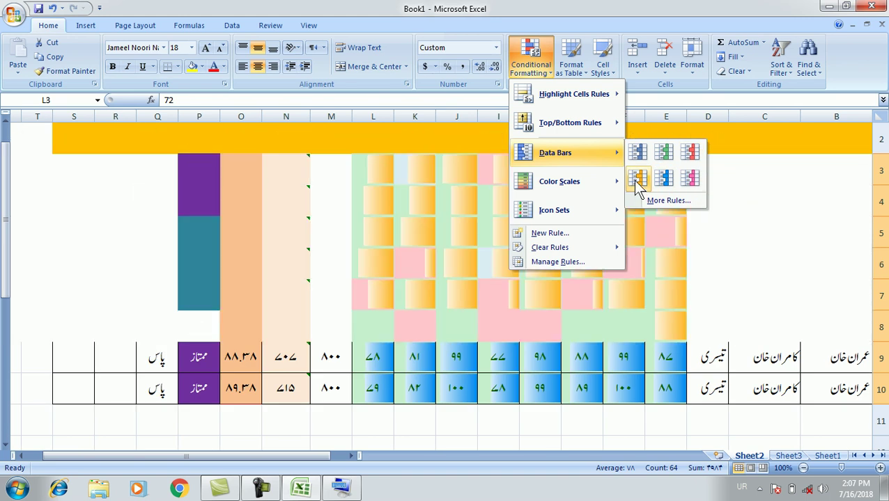
pyautogui.click(681, 202)
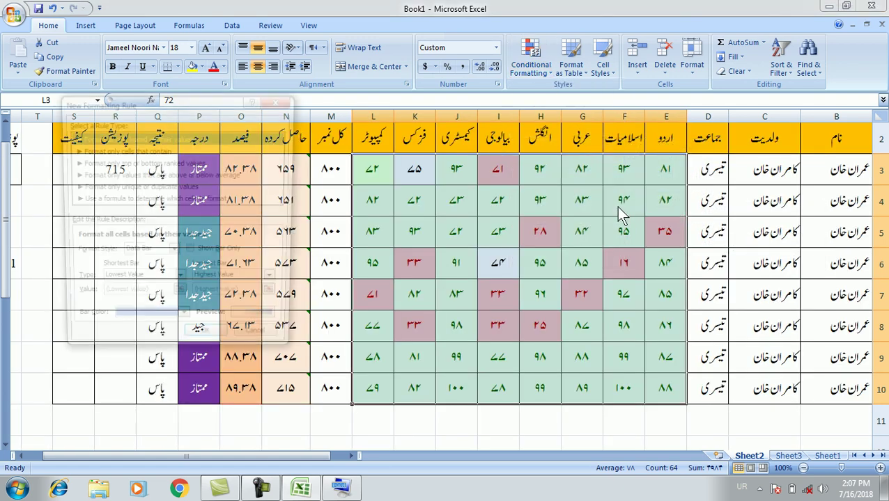
pyautogui.click(262, 344)
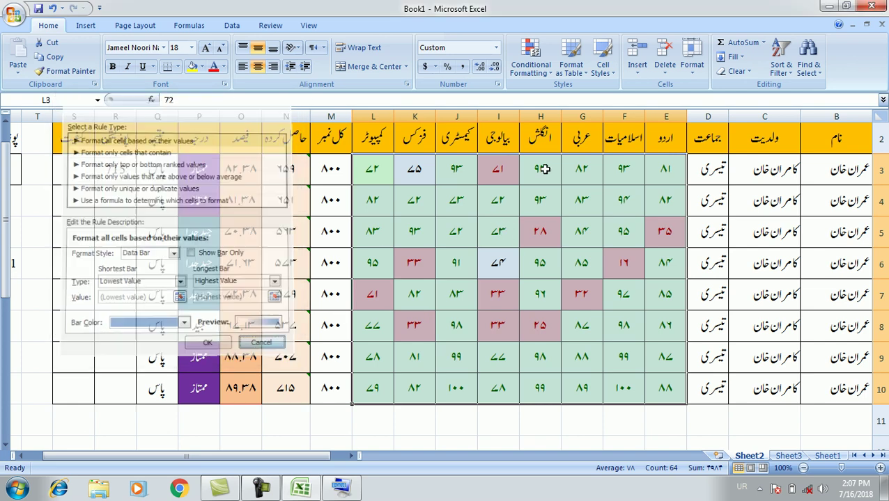
# Step: Apply the Green - Yellow - Red Color Scale to the subject marks E3:L10
pyautogui.click(528, 67)
pyautogui.moveTo(596, 185)
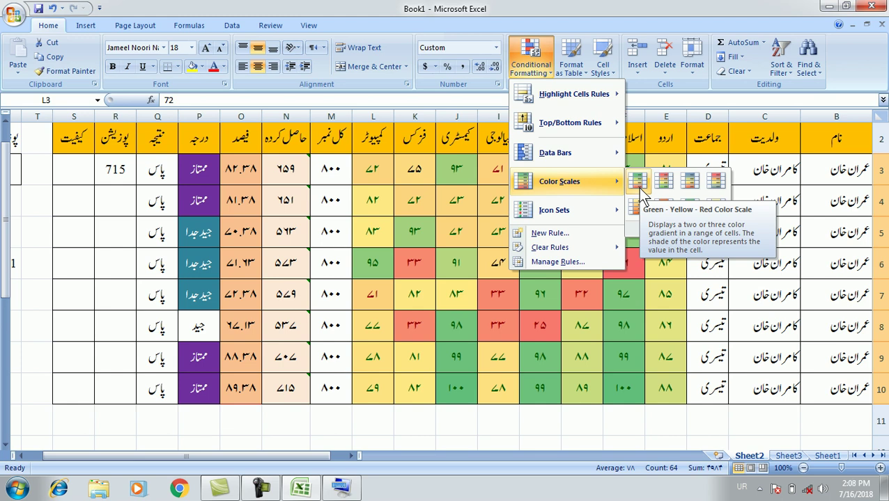
pyautogui.click(638, 183)
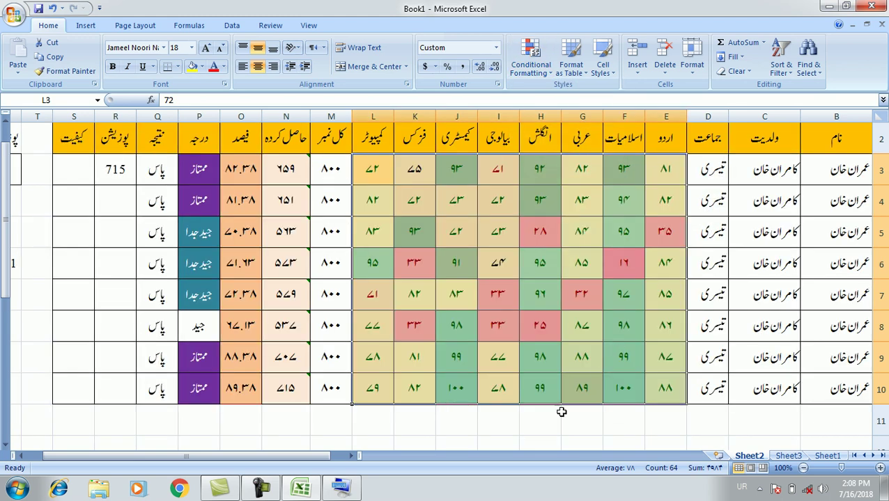
pyautogui.click(511, 420)
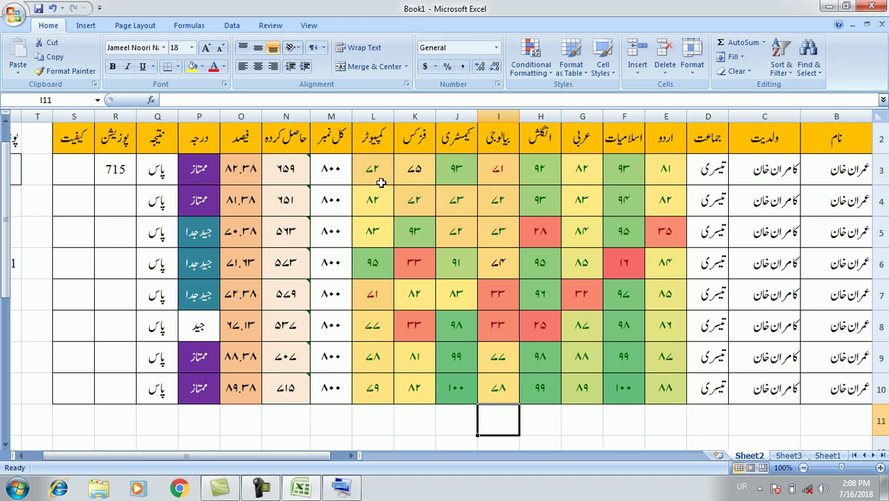
# Step: Apply a two-color scale to the subject marks E3:L10 that shades high marks orange-red and low marks pale yellow
pyautogui.moveTo(380, 182); pyautogui.dragTo(666, 390)
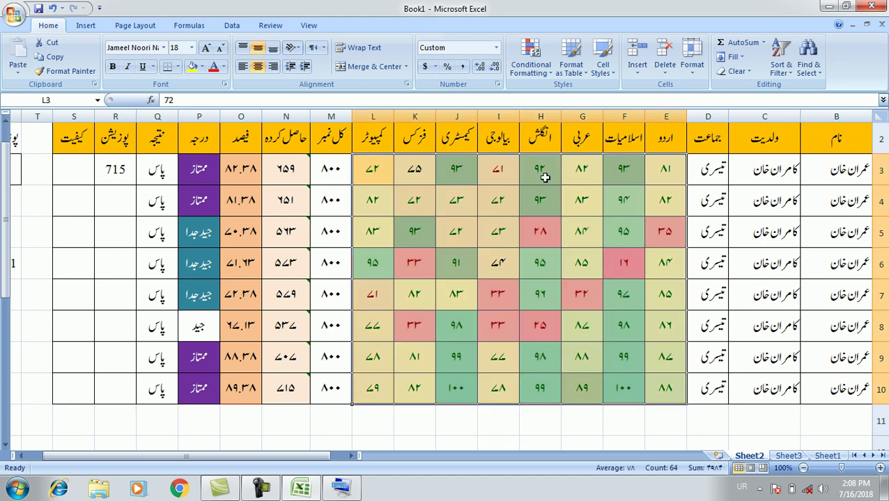
pyautogui.click(543, 66)
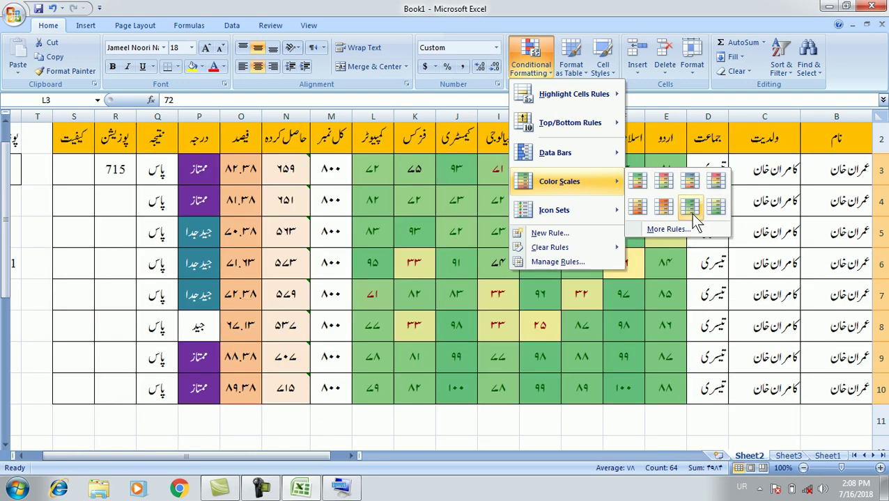
pyautogui.click(661, 213)
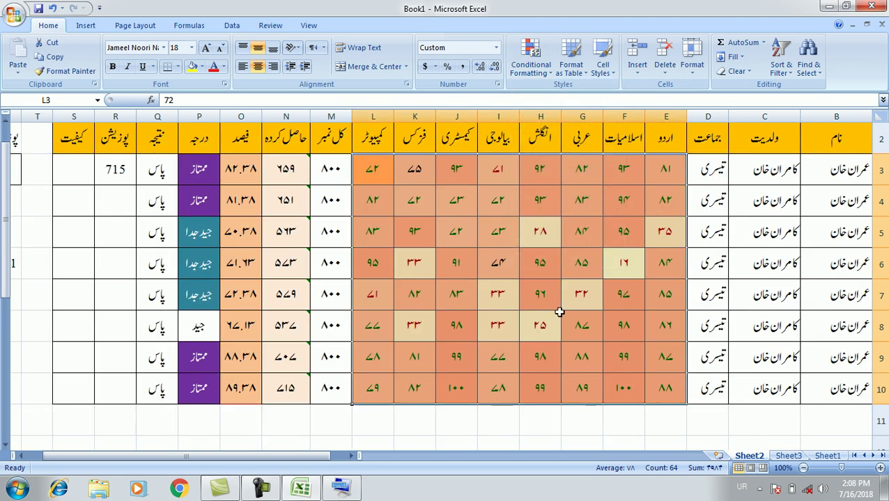
pyautogui.click(531, 411)
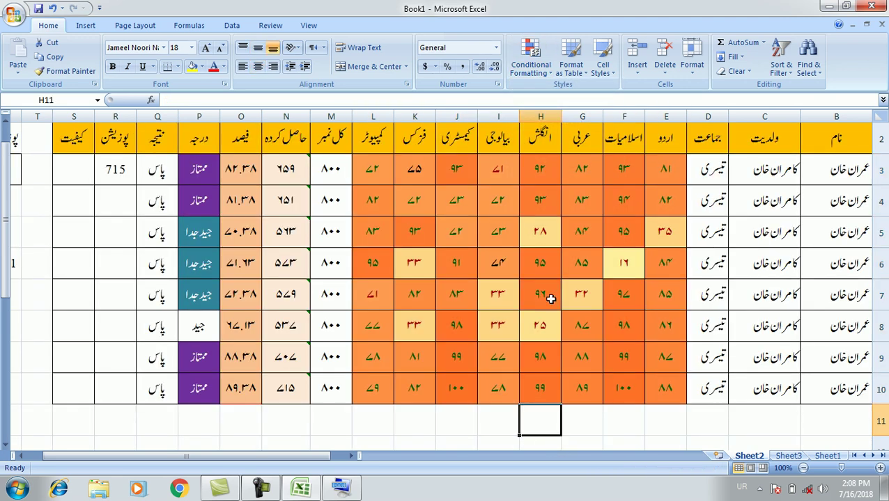
# Step: Reselect the subject marks E3:L10 and view the custom 2-Color Scale rule settings without creating a rule
pyautogui.moveTo(372, 170); pyautogui.dragTo(665, 388)
pyautogui.click(545, 77)
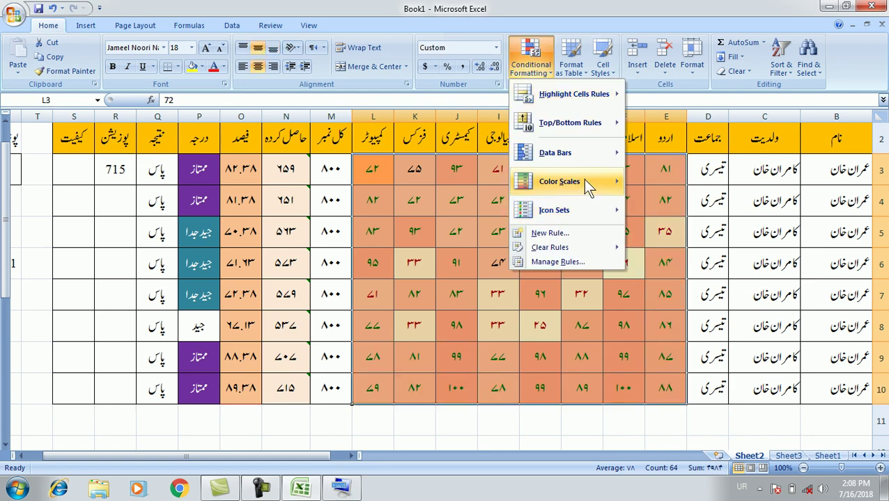
pyautogui.click(663, 232)
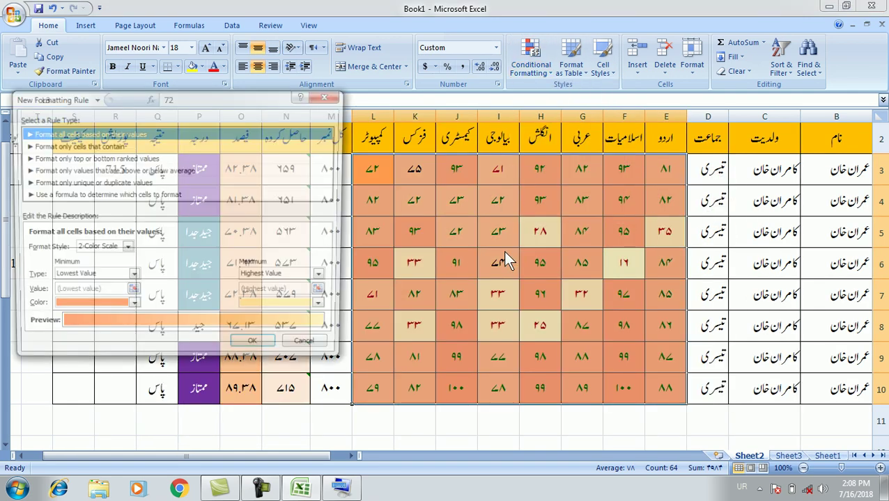
pyautogui.click(311, 350)
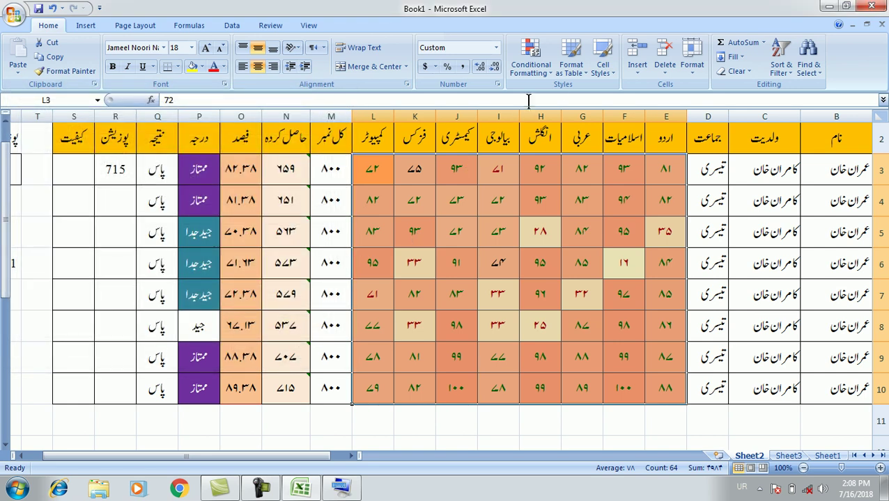
# Step: Apply the icon set of three colored arrows (green up, yellow sideways, red down) to the subject marks E3:L10
pyautogui.click(538, 70)
pyautogui.moveTo(592, 211)
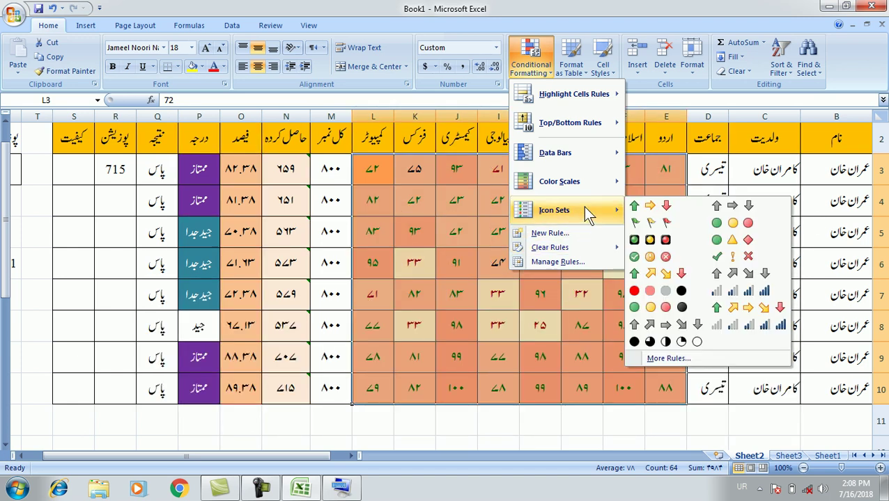
pyautogui.click(665, 215)
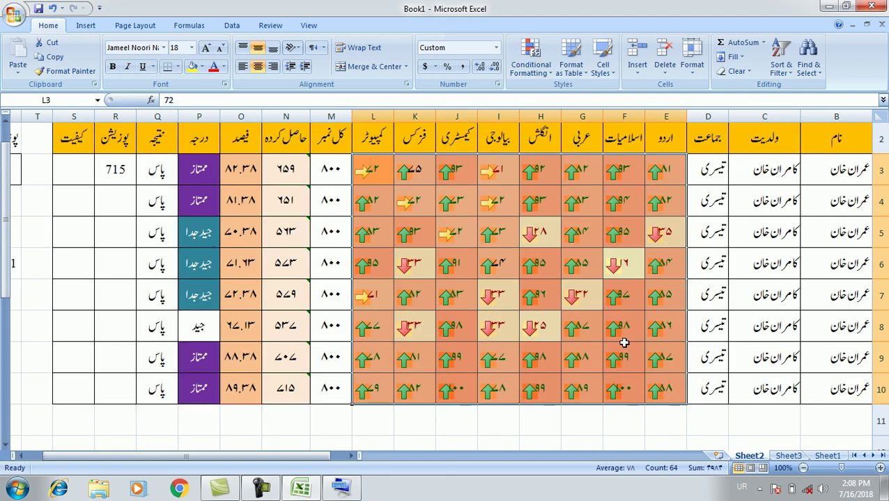
pyautogui.click(586, 428)
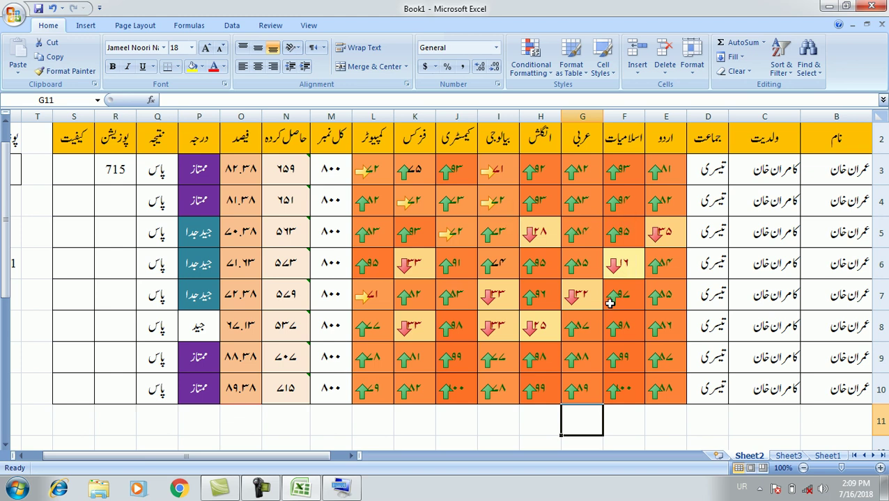
# Step: Select the subject marks E3:L10 and view the new-rule types, including the formula-based one, without creating a rule
pyautogui.click(578, 301)
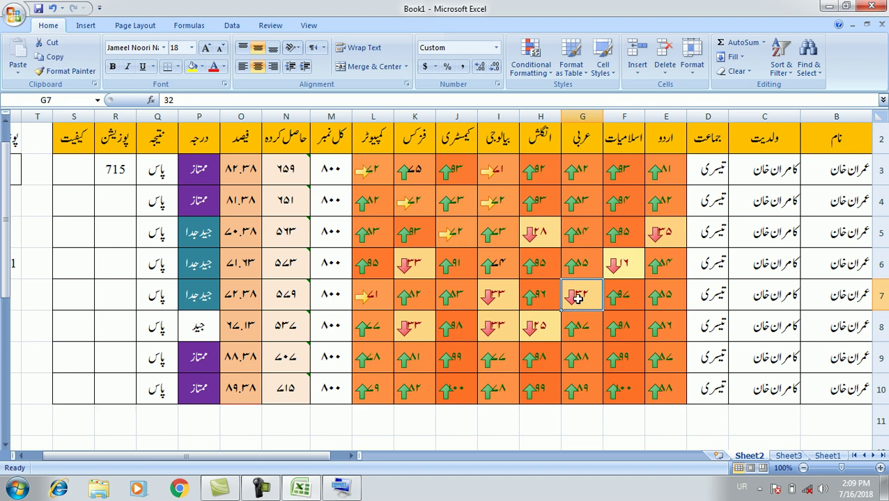
pyautogui.moveTo(364, 164); pyautogui.dragTo(656, 396)
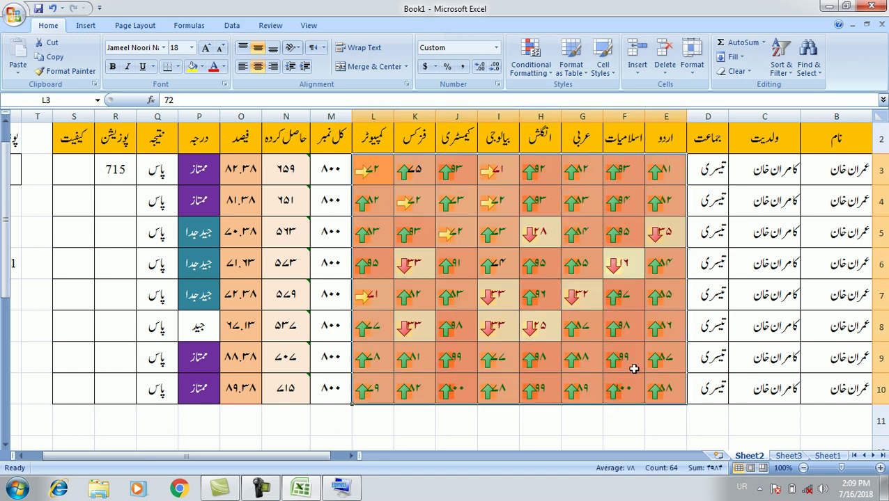
pyautogui.click(537, 70)
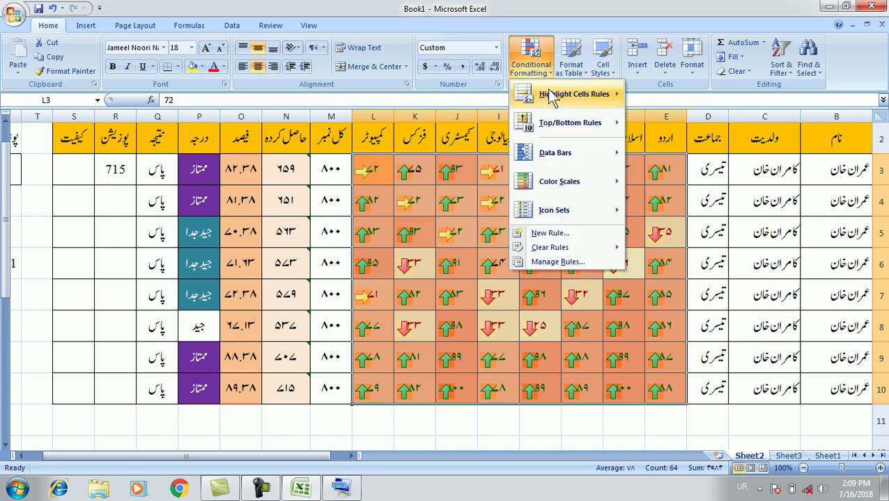
pyautogui.moveTo(551, 96)
pyautogui.moveTo(585, 207)
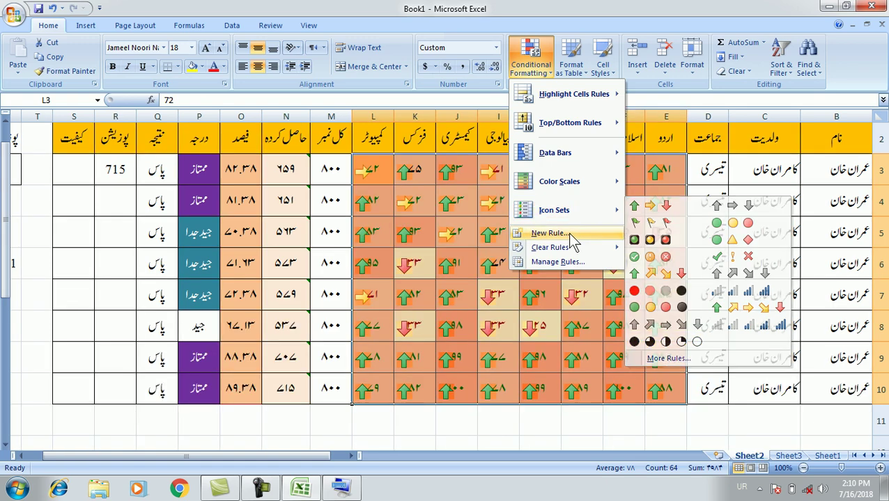
pyautogui.click(567, 233)
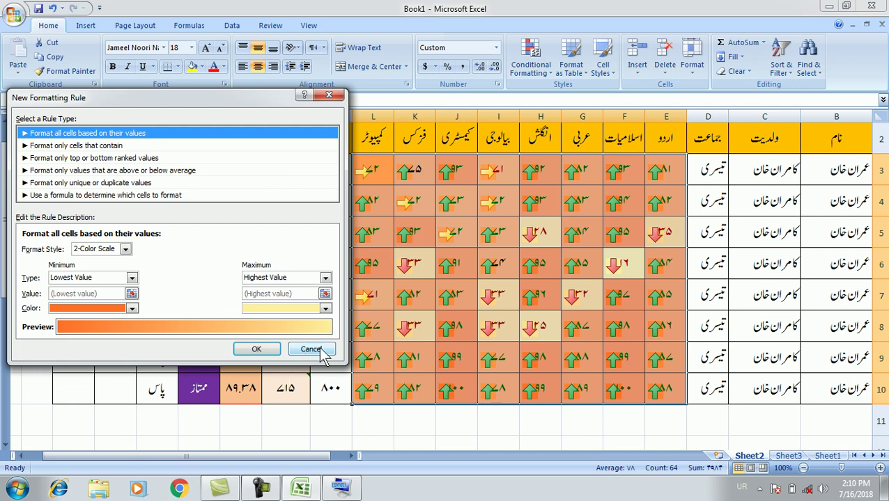
pyautogui.click(237, 196)
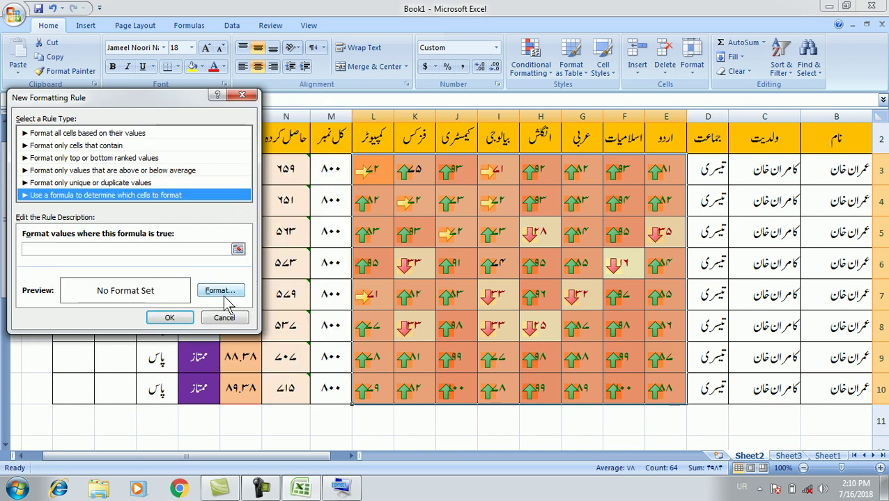
pyautogui.click(224, 317)
pyautogui.click(519, 66)
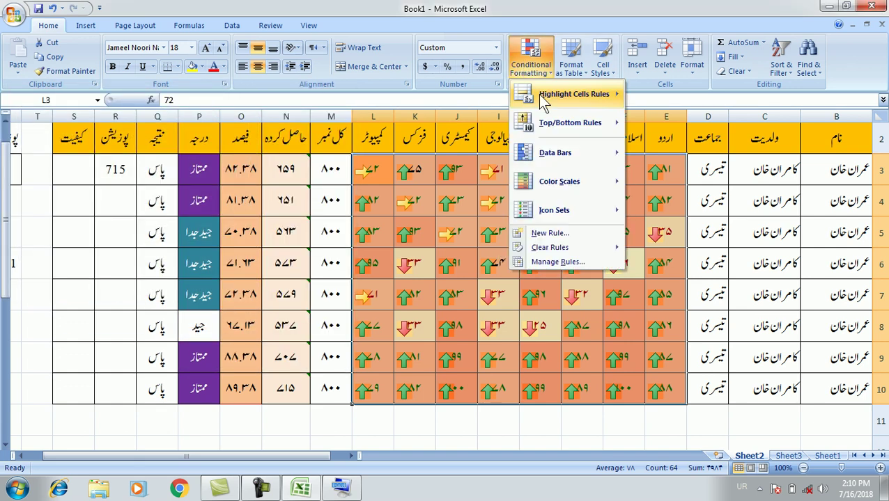
pyautogui.click(594, 234)
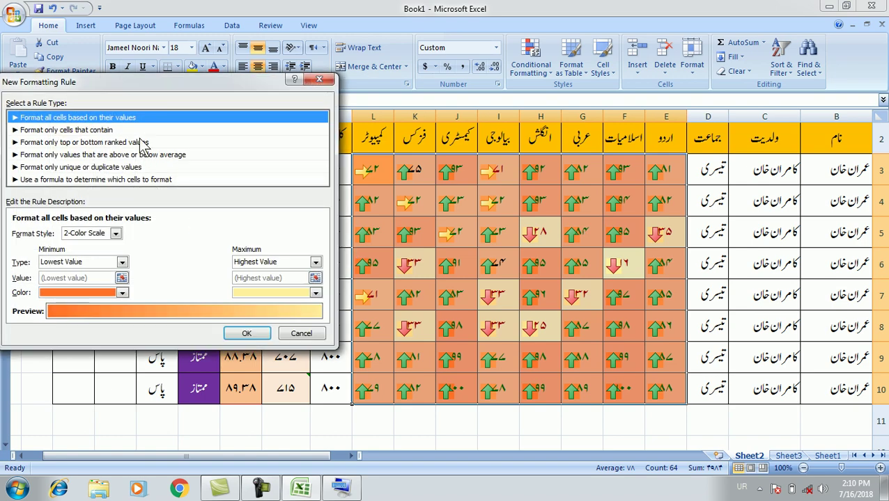
pyautogui.click(297, 333)
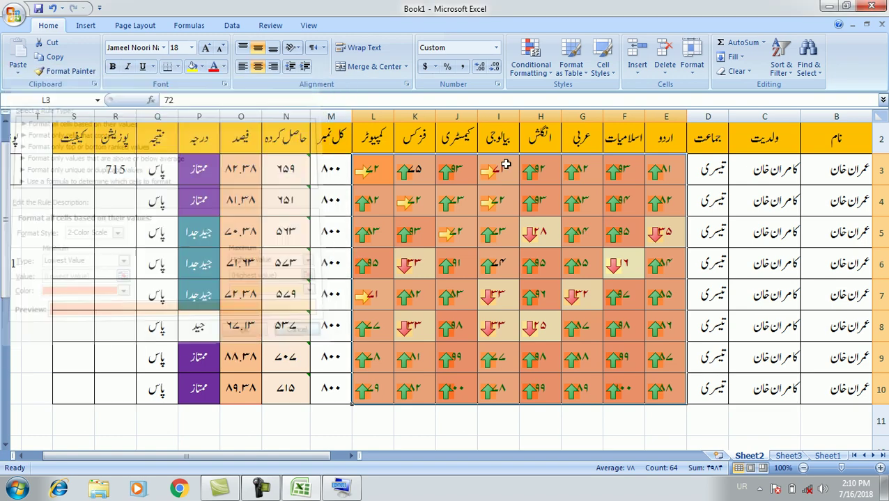
# Step: Clear the conditional formatting rules from the selected subject marks E3:L10
pyautogui.click(536, 70)
pyautogui.moveTo(597, 250)
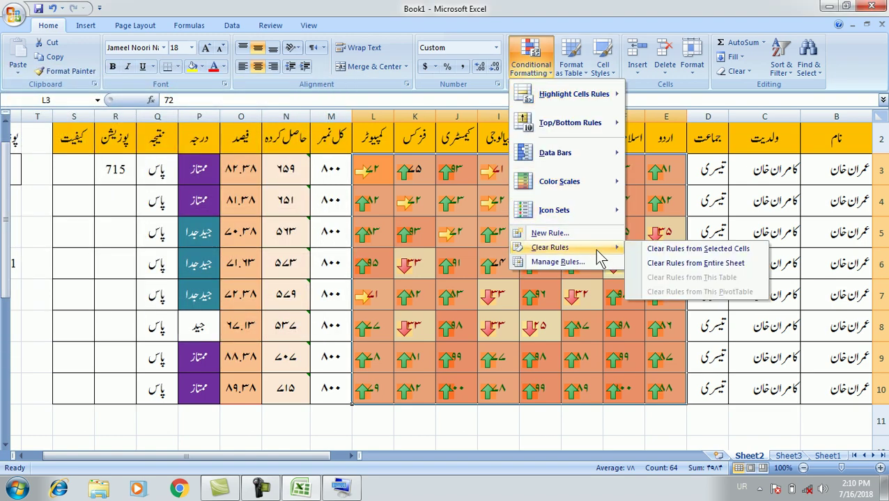
pyautogui.click(720, 250)
pyautogui.click(544, 416)
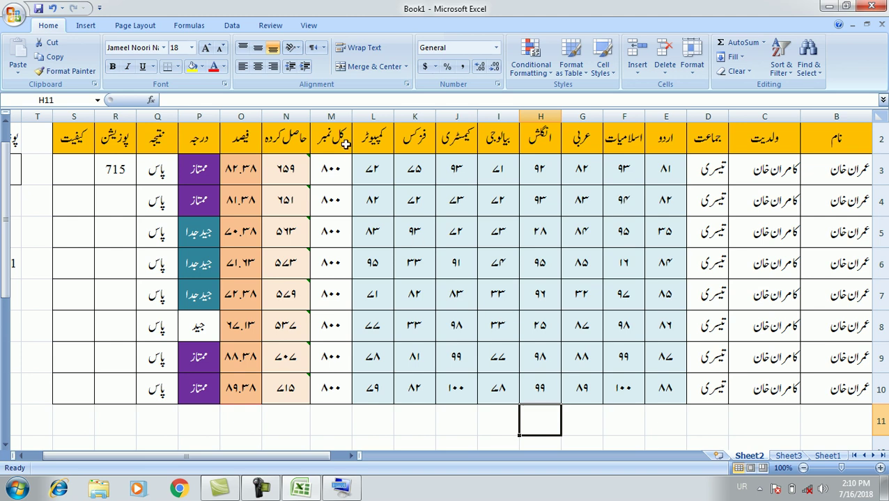
# Step: Reselect the subject marks E3:L10 and clear the conditional formatting rules from the entire sheet
pyautogui.moveTo(363, 175); pyautogui.dragTo(674, 387)
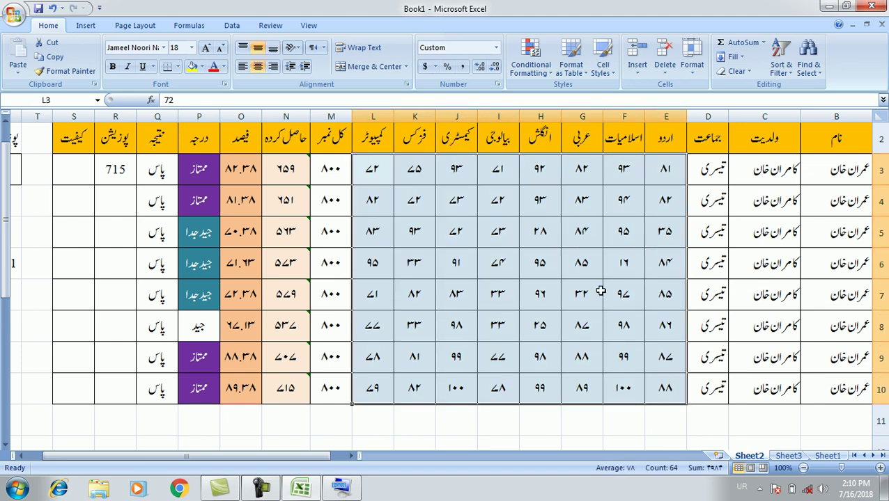
pyautogui.click(543, 68)
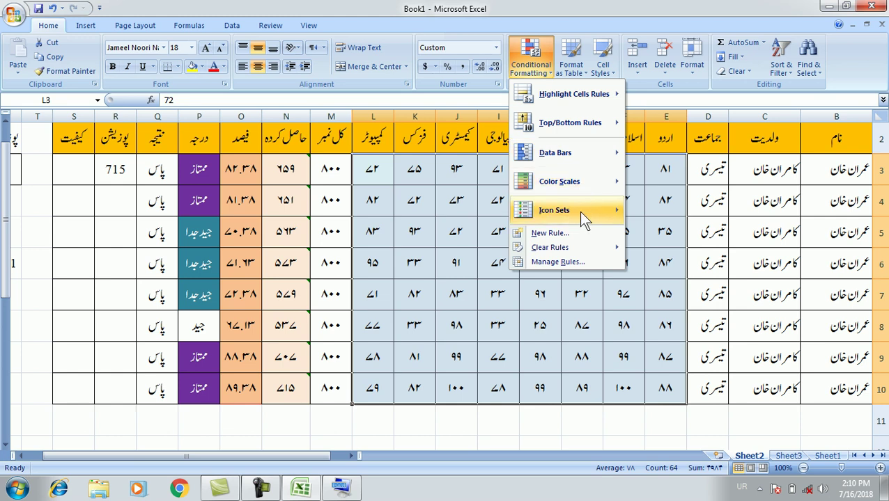
pyautogui.moveTo(588, 254)
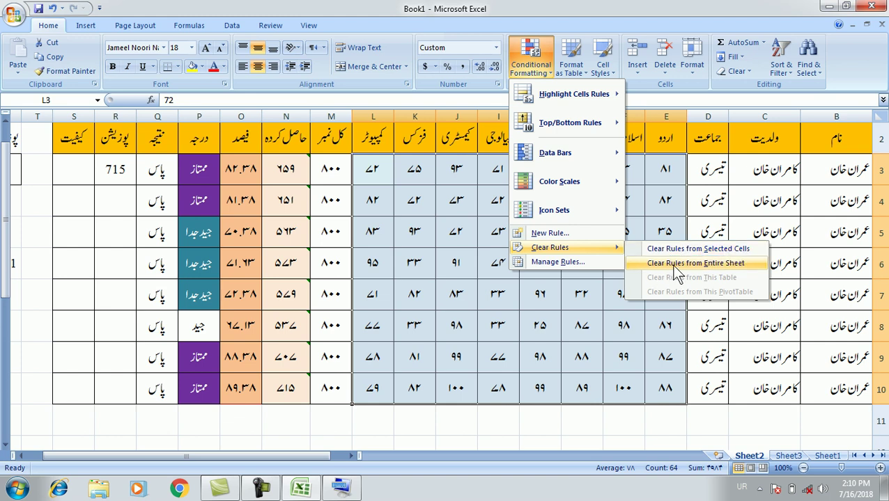
pyautogui.click(720, 264)
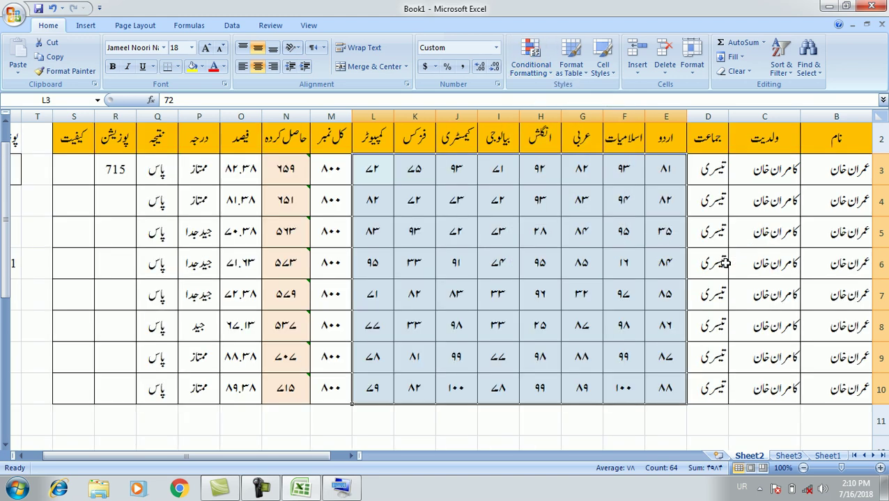
pyautogui.click(549, 266)
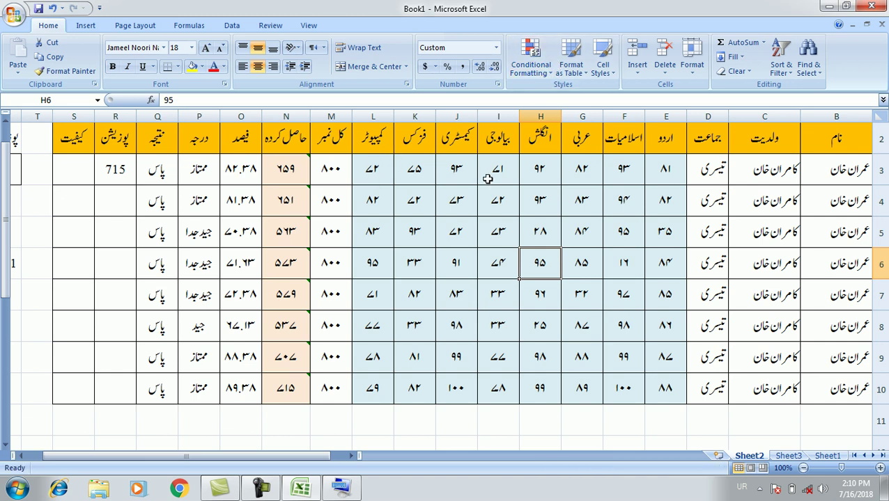
# Step: Select the whole marks table B2:S10 and clear the conditional formatting rules from the selected cells
pyautogui.click(528, 63)
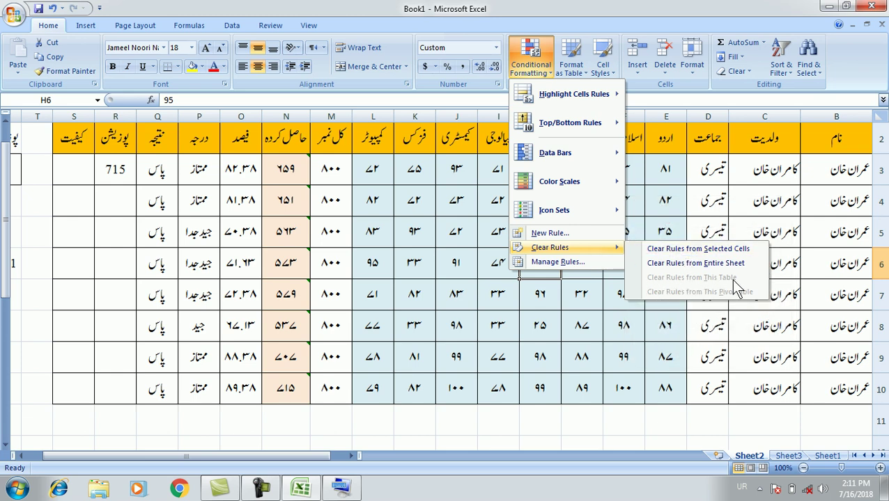
pyautogui.click(617, 352)
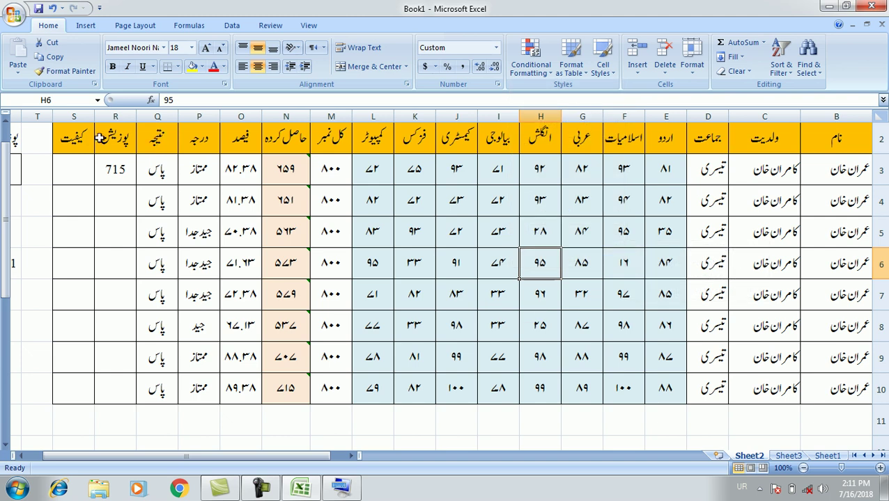
pyautogui.moveTo(70, 138); pyautogui.dragTo(839, 390)
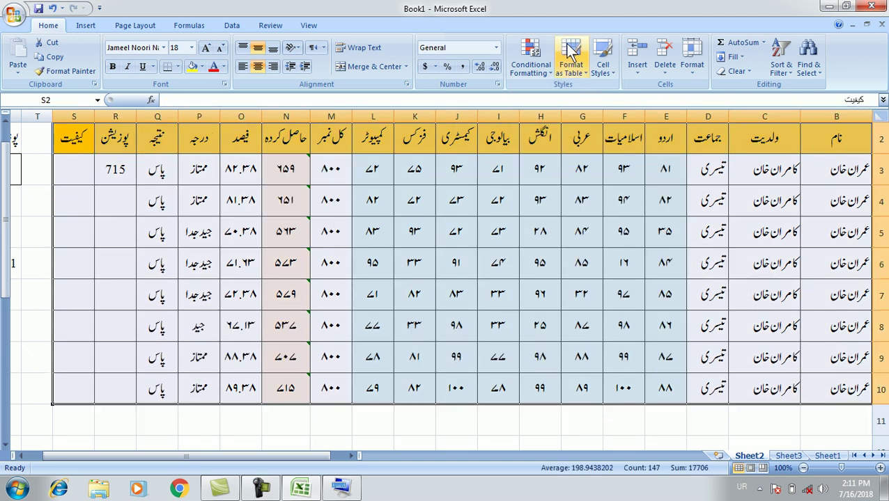
pyautogui.click(527, 62)
pyautogui.moveTo(585, 245)
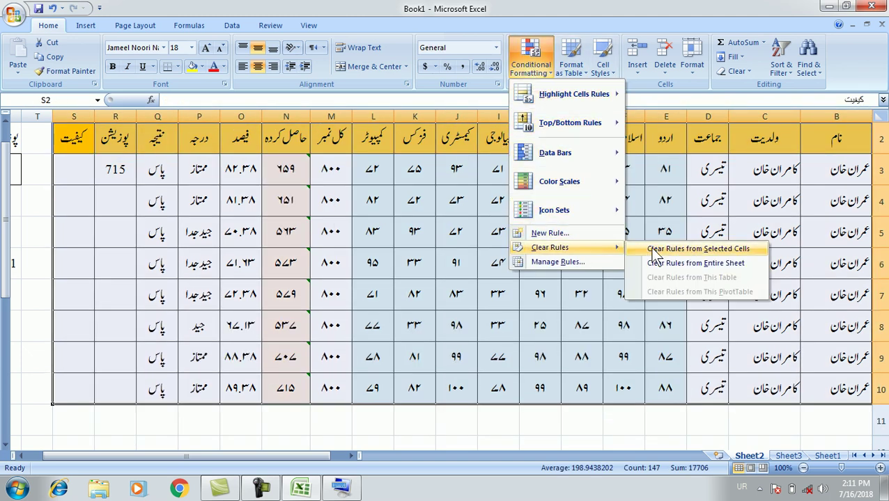
pyautogui.click(697, 249)
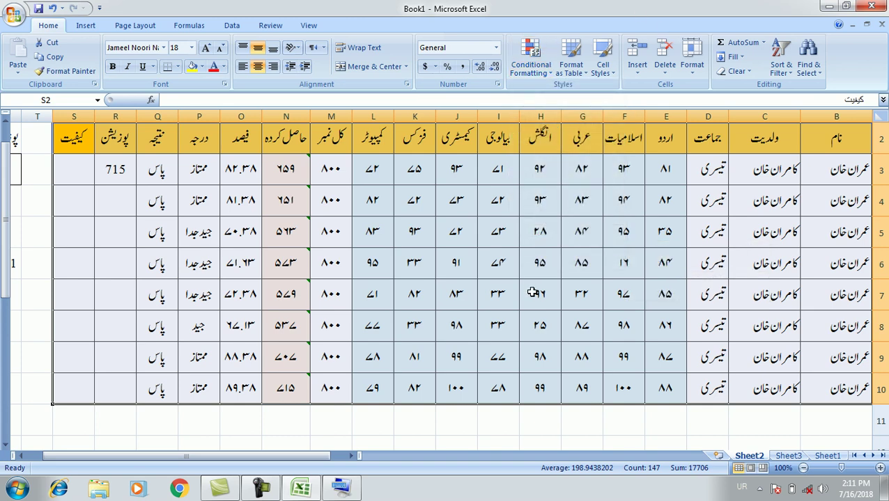
pyautogui.click(533, 293)
# Step: Undo the rule clearings to restore the conditional formatting across the marks table
pyautogui.hotkey('ctrl', 'z')
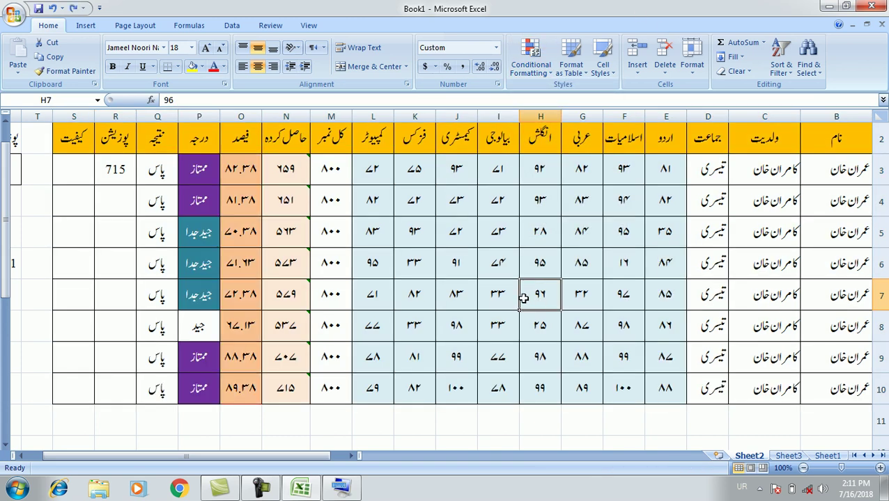
pyautogui.hotkey('ctrl', 'z')
pyautogui.click(373, 271)
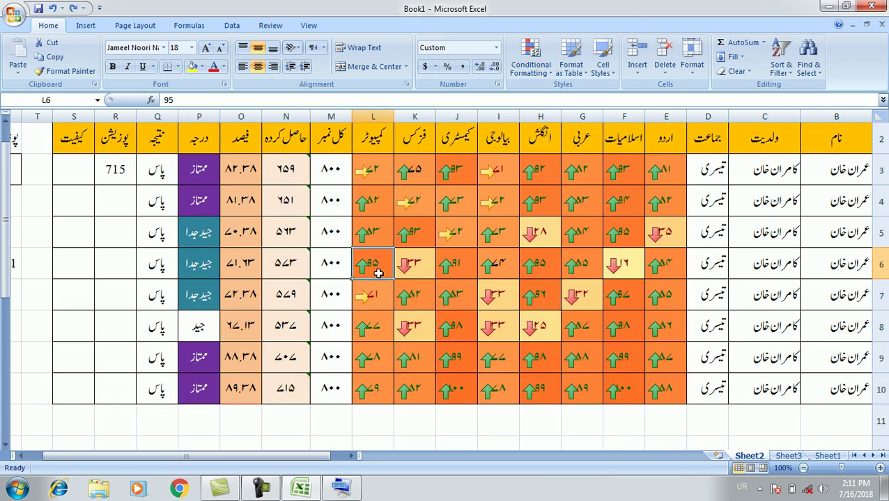
# Step: Reselect the marks table B2:S10 and clear the rules from these selected cells again
pyautogui.moveTo(70, 137); pyautogui.dragTo(841, 394)
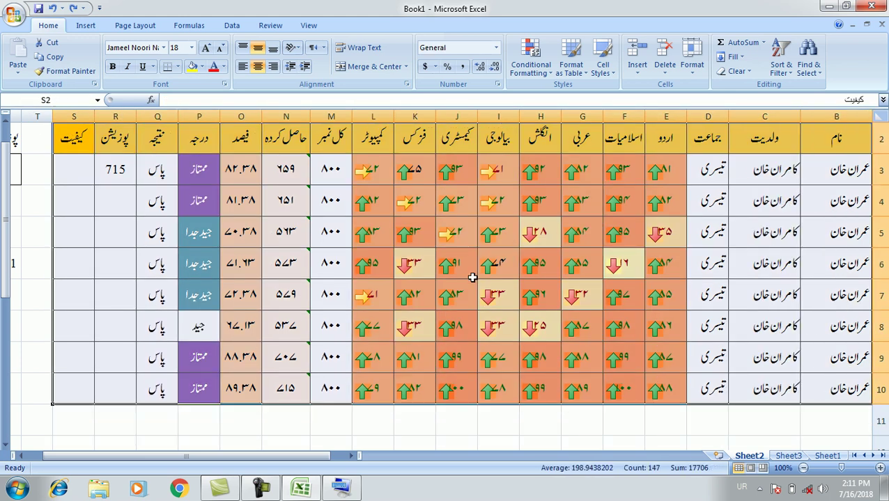
pyautogui.click(534, 73)
pyautogui.moveTo(573, 247)
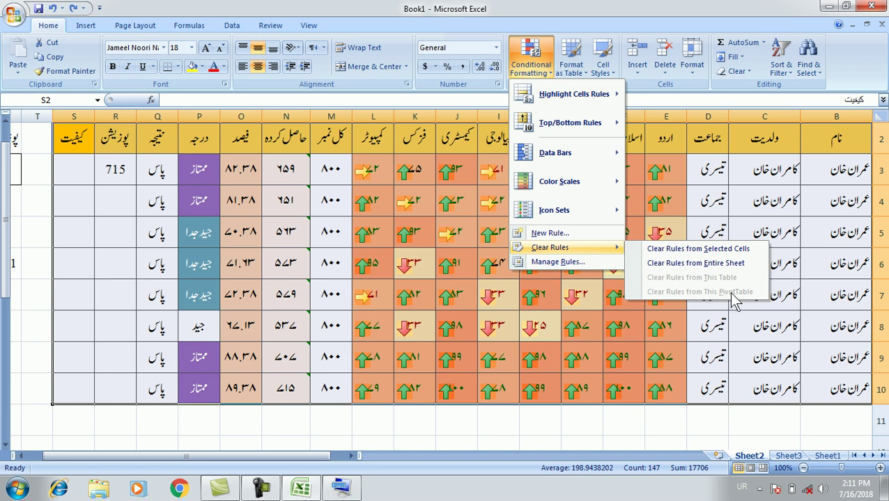
pyautogui.click(733, 251)
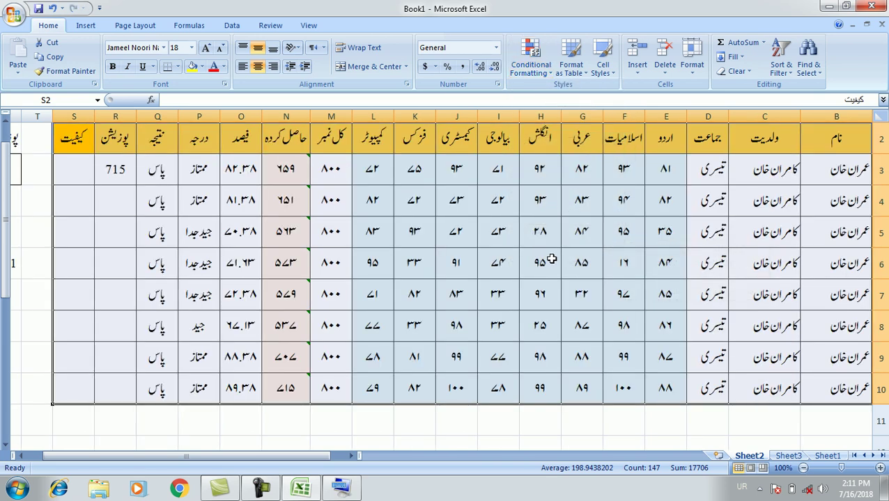
pyautogui.click(531, 270)
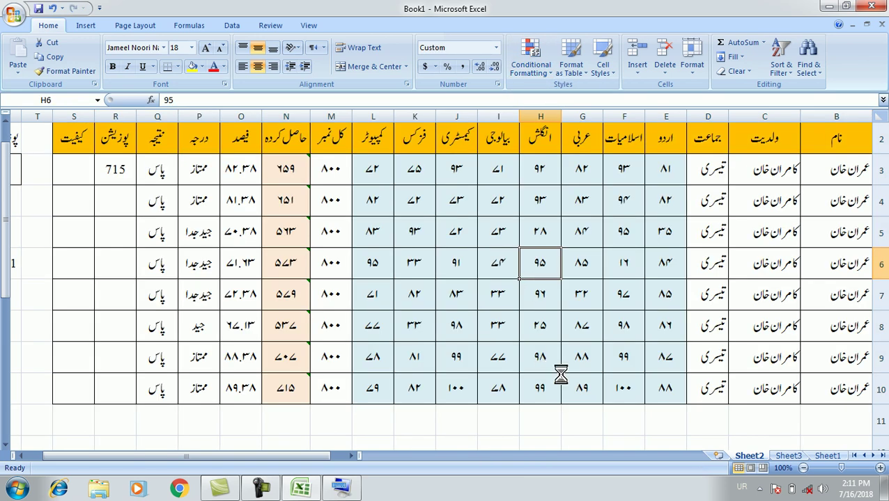
# Step: View the Conditional Formatting Rules Manager for cell H6, close it, and undo the last clearing of rules
pyautogui.click(531, 60)
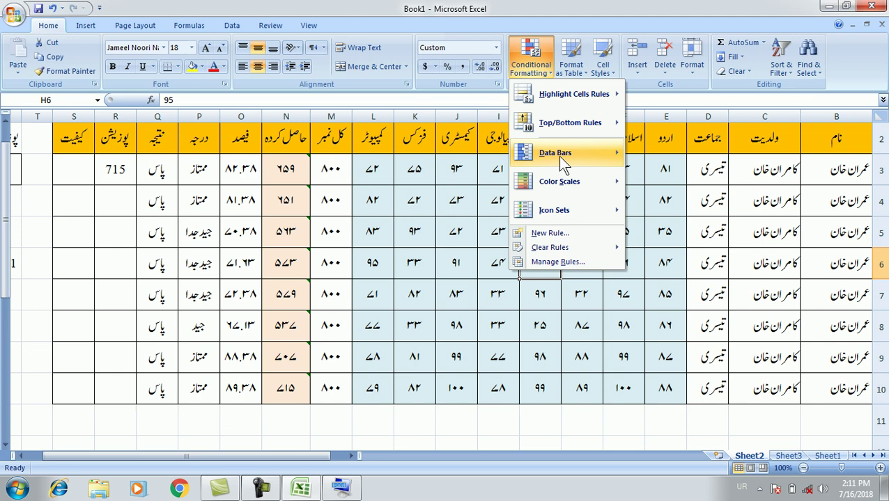
pyautogui.click(589, 258)
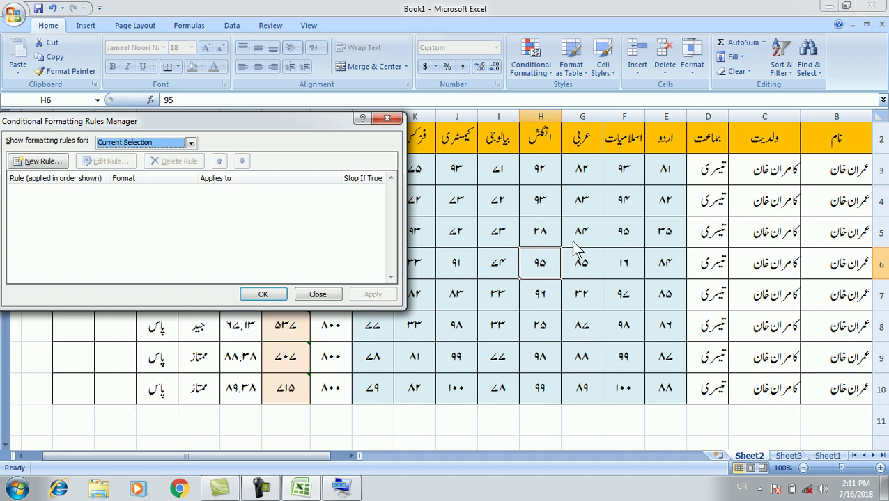
pyautogui.click(330, 295)
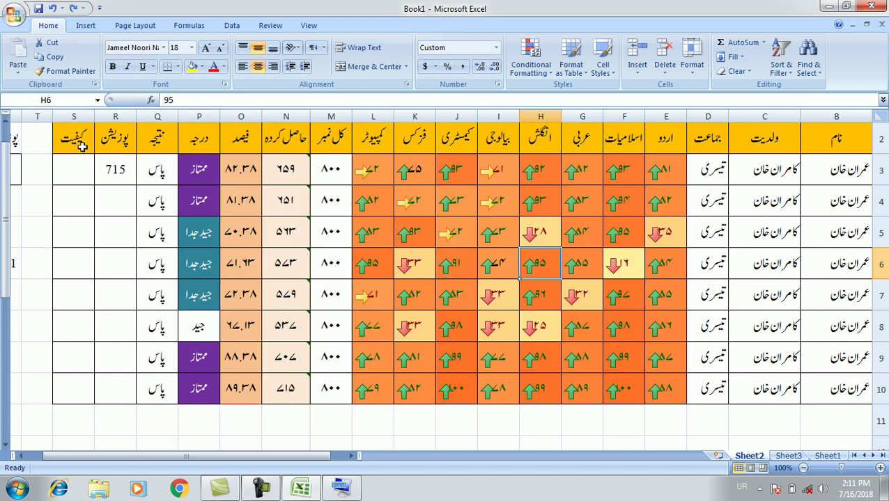
# Step: Select the whole marks table B2:S10 and open the Conditional Formatting Rules Manager for it
pyautogui.click(74, 138)
pyautogui.moveTo(73, 138)
pyautogui.mouseDown()
pyautogui.moveTo(819, 341)
pyautogui.moveTo(819, 392)
pyautogui.mouseUp()
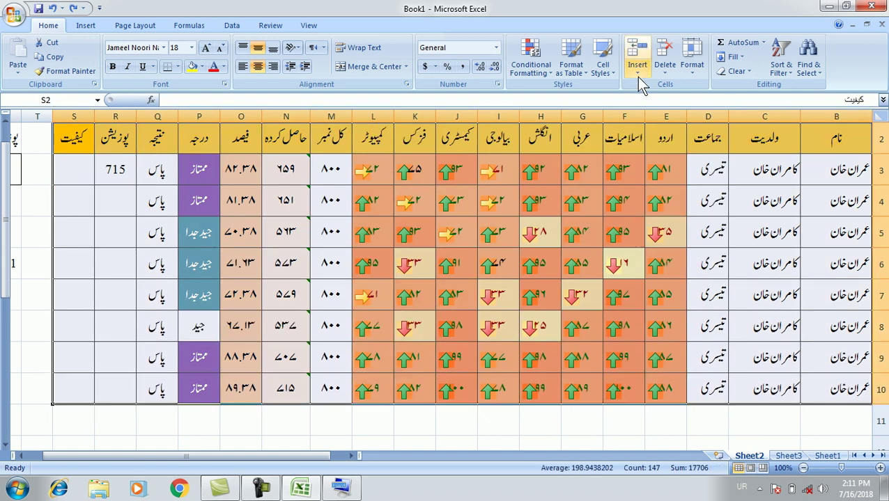
pyautogui.click(540, 75)
pyautogui.click(545, 260)
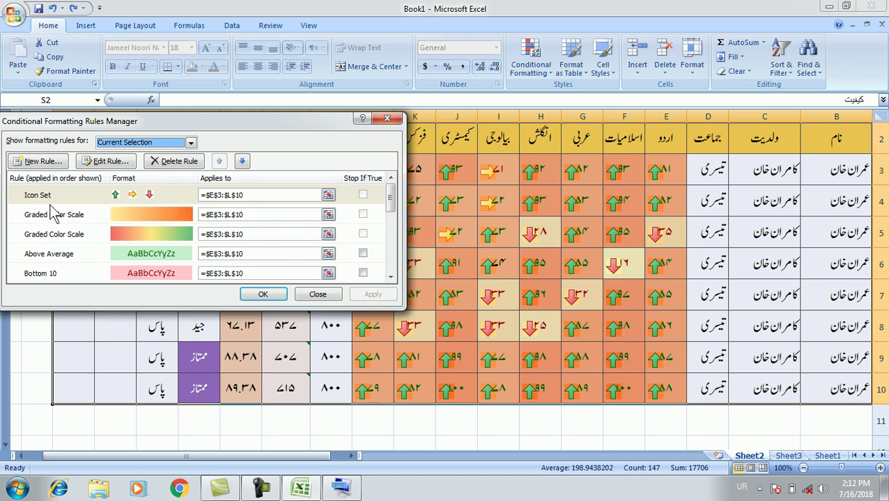
# Step: Examine the full list of conditional formatting rules for the table, with their formats and the ranges they apply to
pyautogui.click(391, 278)
pyautogui.click(391, 278)
pyautogui.click(391, 278)
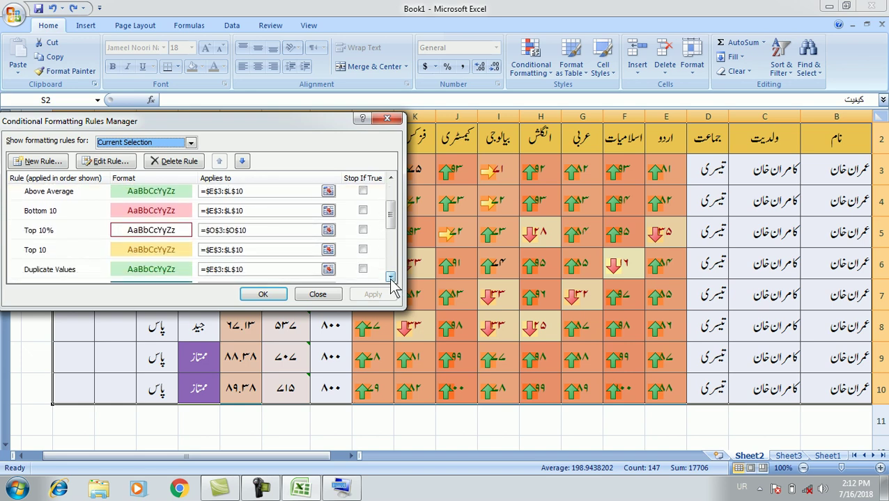
pyautogui.click(391, 278)
pyautogui.click(391, 278)
pyautogui.click(391, 278)
pyautogui.click(390, 278)
pyautogui.click(391, 278)
pyautogui.click(391, 278)
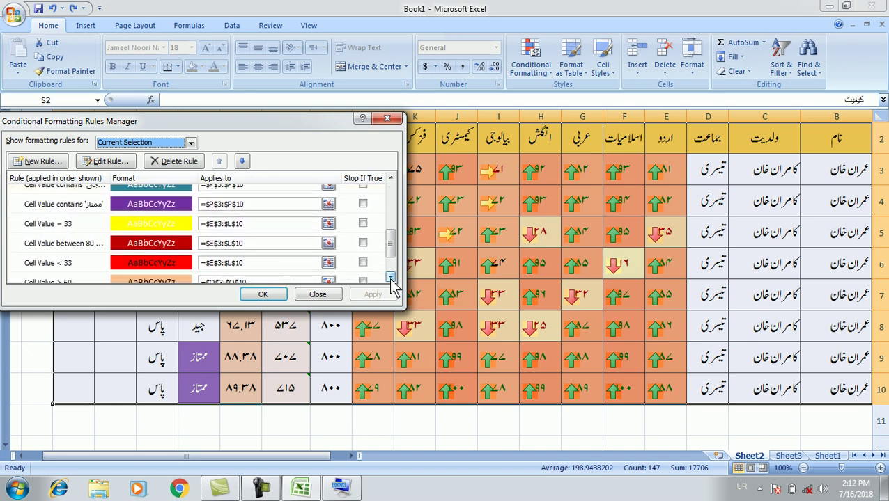
pyautogui.click(390, 277)
pyautogui.click(390, 278)
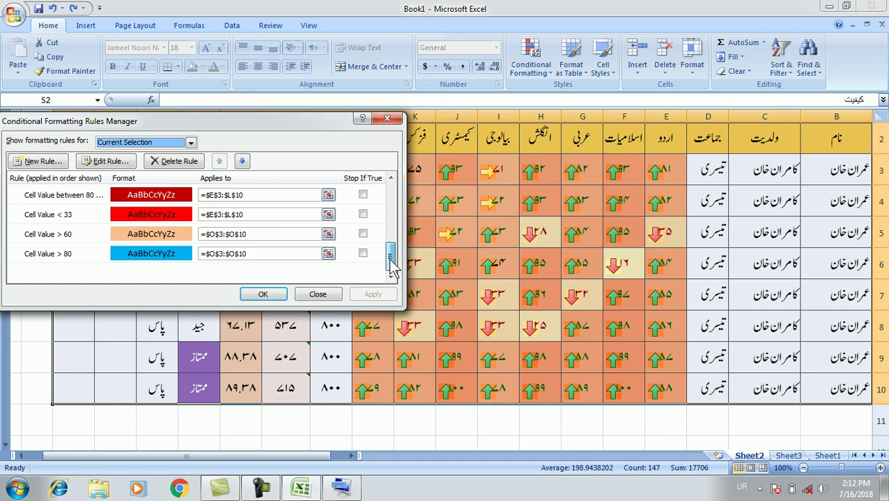
# Step: Try to turn on Stop If True for the icon set rule and the two graded color scale rules
pyautogui.moveTo(392, 262); pyautogui.dragTo(390, 266)
pyautogui.moveTo(390, 253); pyautogui.dragTo(391, 187)
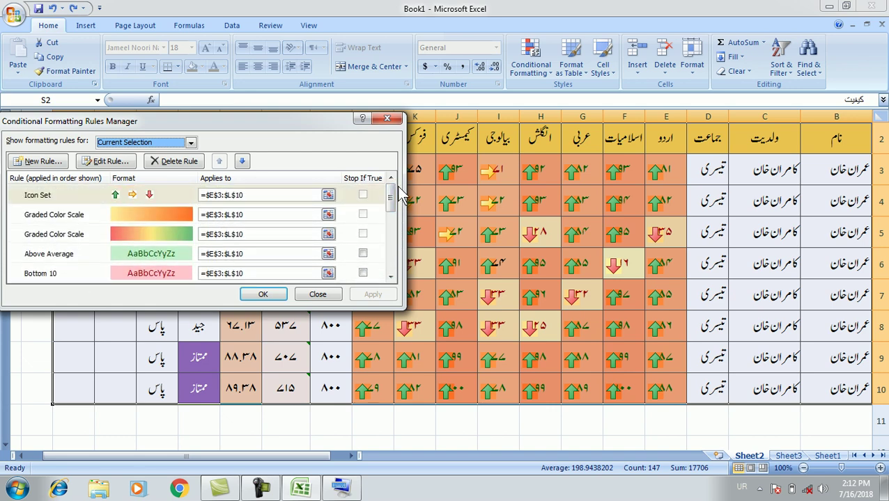
pyautogui.click(368, 197)
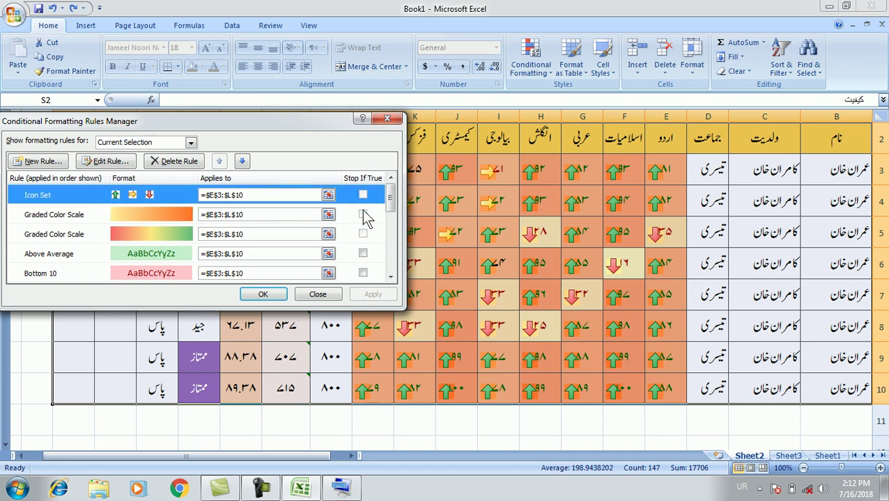
pyautogui.click(360, 214)
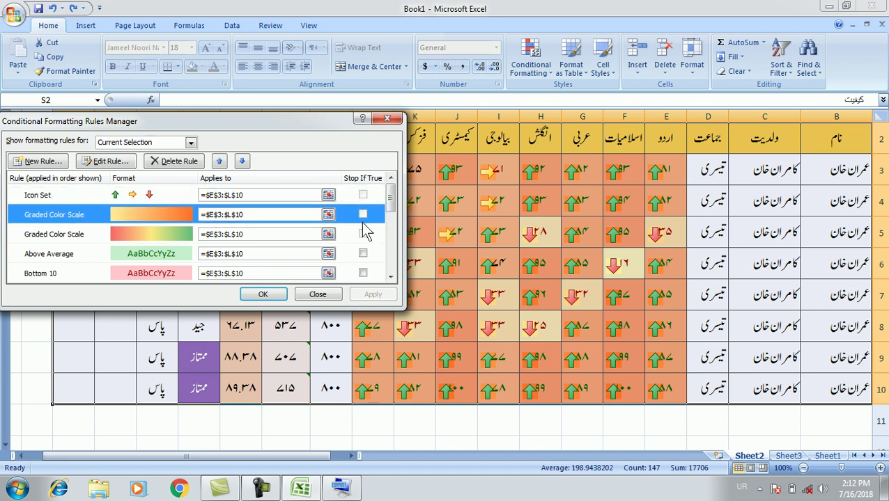
pyautogui.click(360, 234)
# Step: Delete the icon set rule and both graded color scale rules applied to E3:L10, and accept the changes in the Rules Manager
pyautogui.click(47, 197)
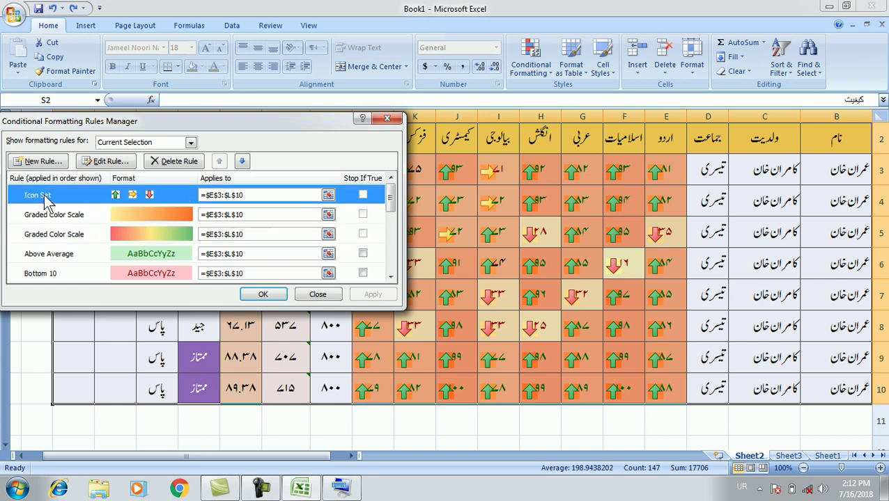
pyautogui.click(171, 162)
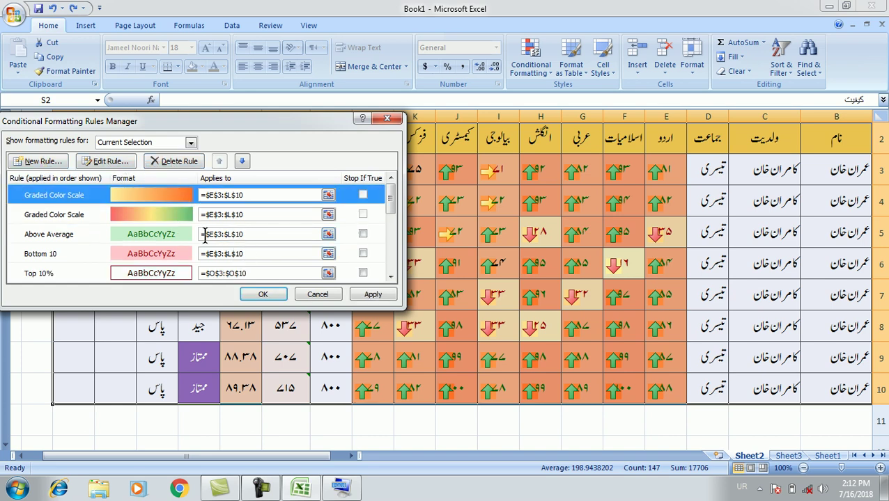
pyautogui.click(170, 157)
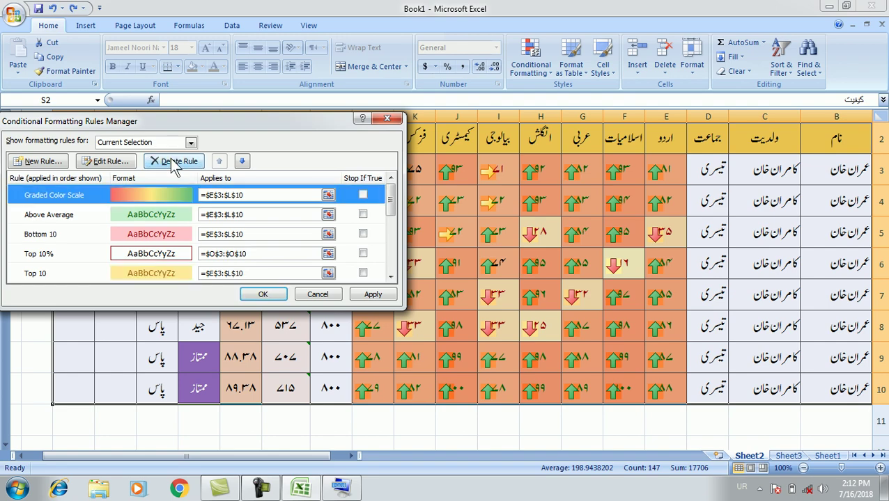
pyautogui.click(170, 157)
pyautogui.click(262, 294)
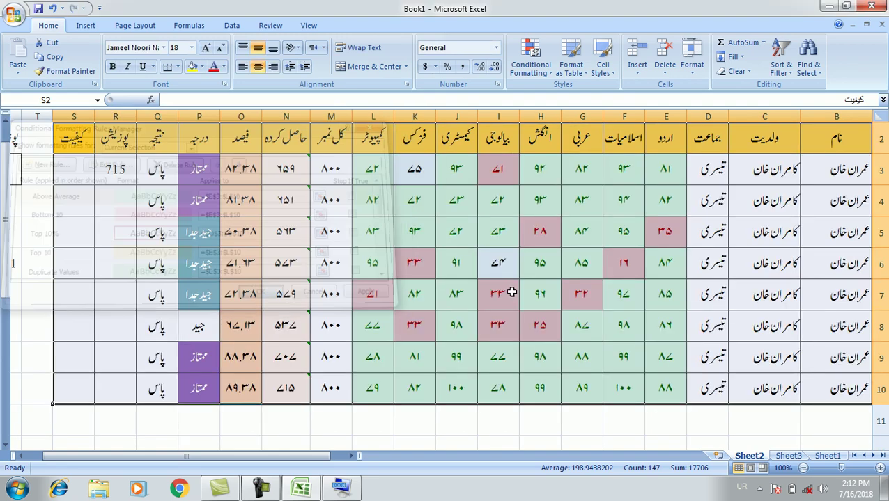
# Step: Undo the deletion of the three rules to compare the table's formatting, and redo it
pyautogui.click(520, 420)
pyautogui.hotkey('ctrl', 'z')
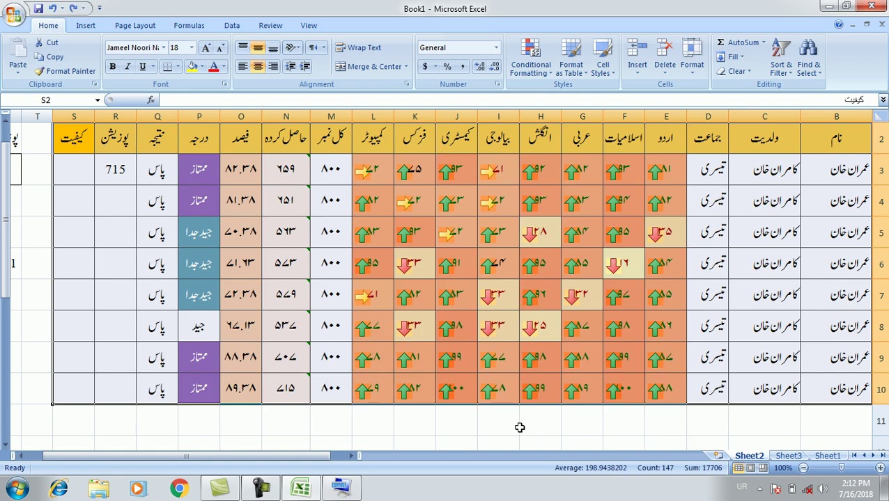
pyautogui.hotkey('ctrl', 'y')
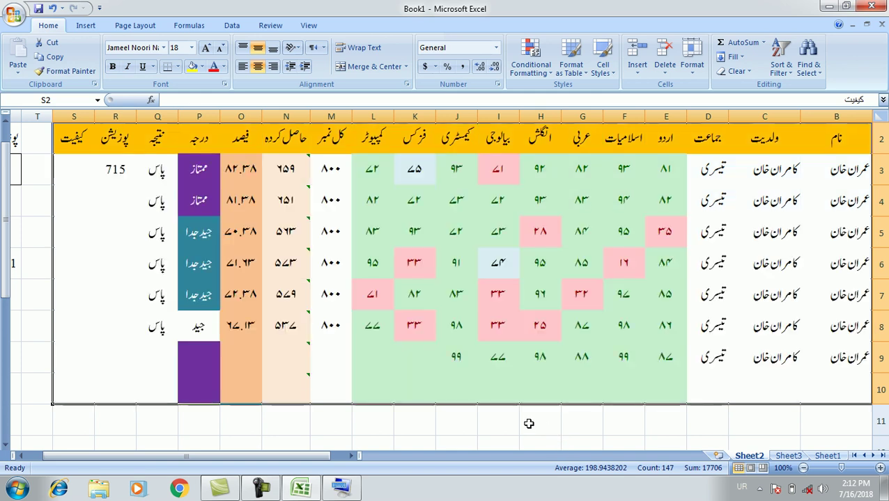
pyautogui.click(529, 424)
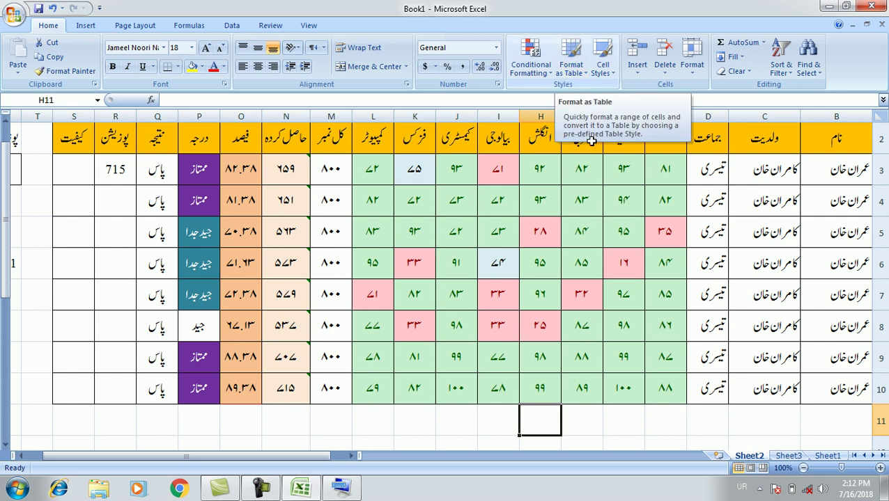
# Step: View the Format as Table style gallery without choosing a style, and briefly select the whole marks table A2:S10
pyautogui.click(570, 57)
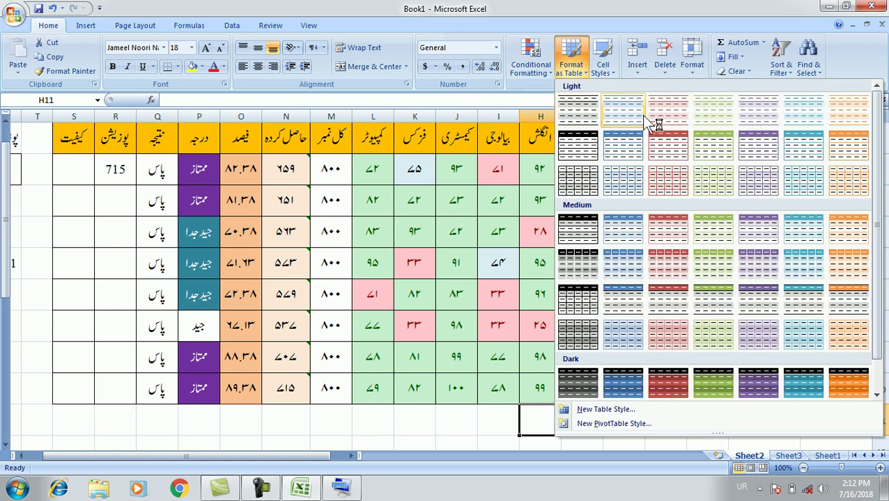
pyautogui.click(424, 290)
pyautogui.click(199, 201)
pyautogui.click(61, 132)
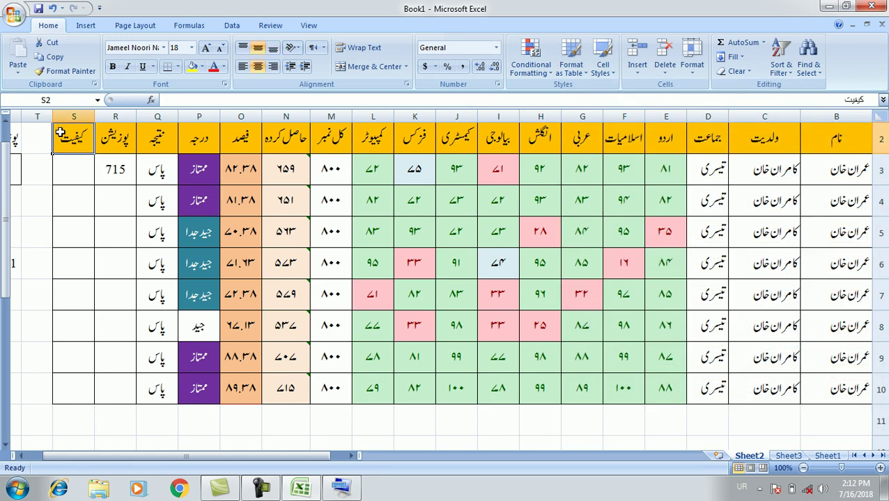
pyautogui.moveTo(60, 132); pyautogui.dragTo(835, 387)
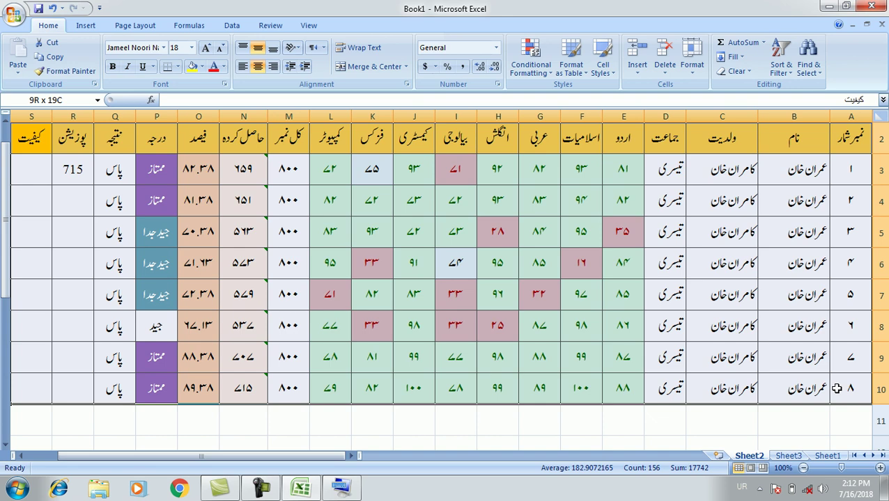
pyautogui.click(564, 387)
pyautogui.click(510, 417)
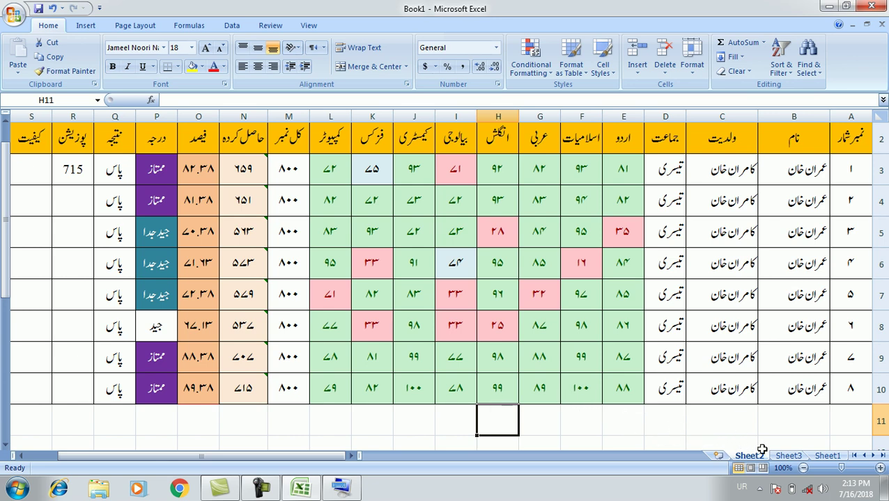
pyautogui.click(262, 487)
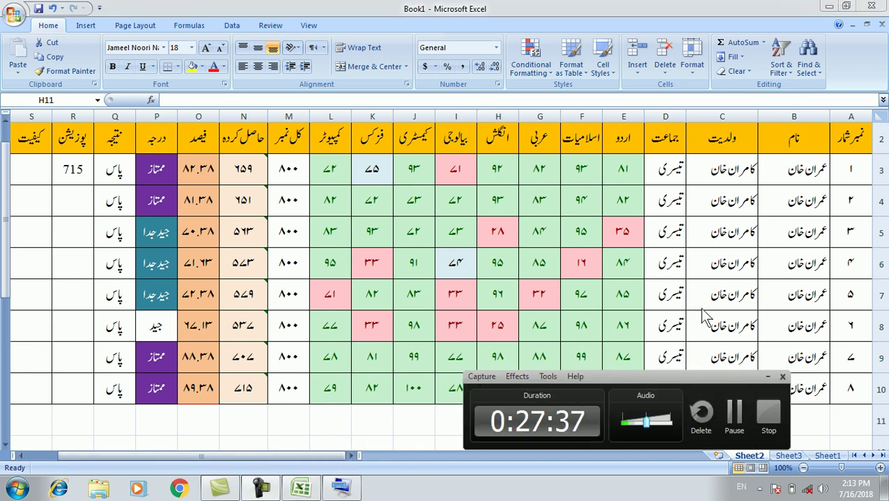